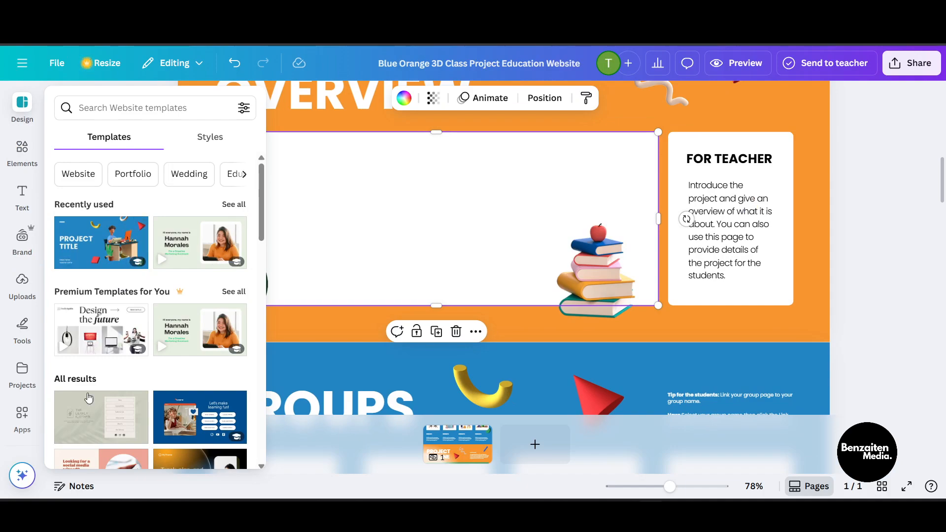
Step: Browse the website templates and the Elements panel categories
scroll(94, 406, down, 2)
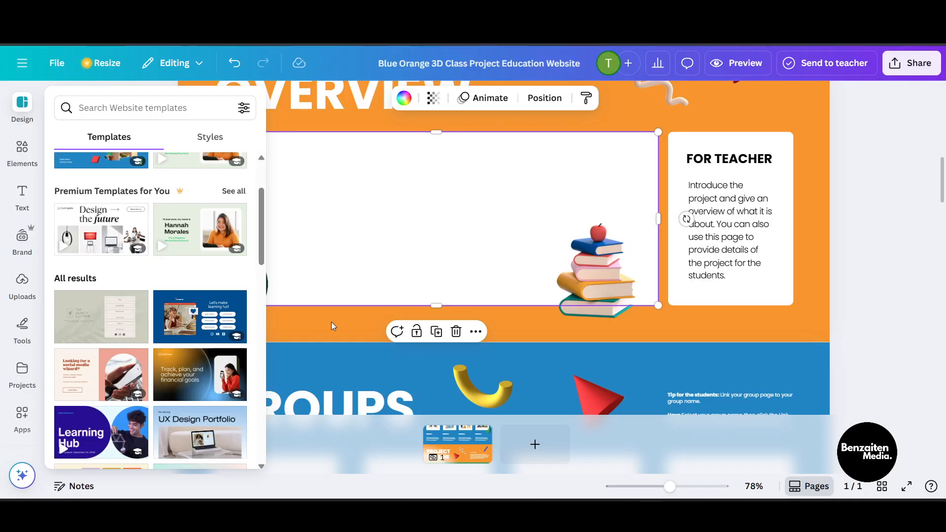
mouse_move(25, 106)
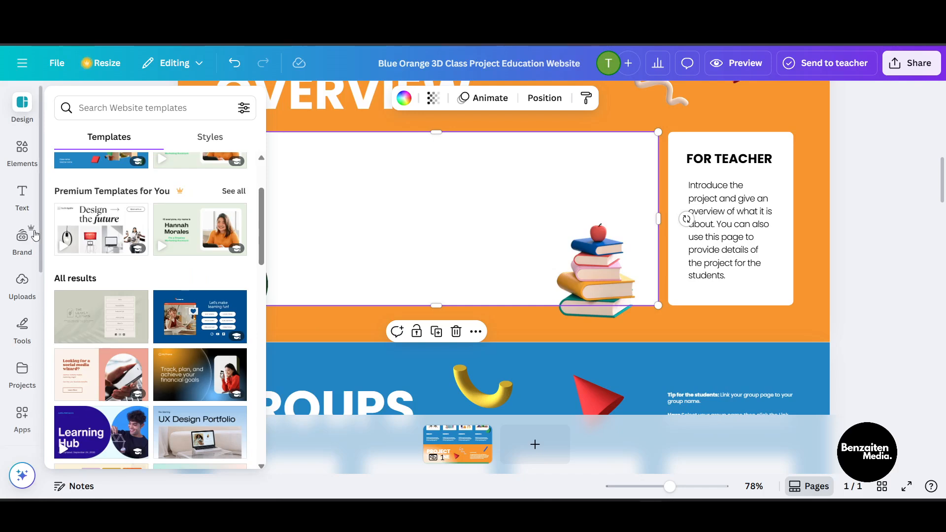
click(21, 163)
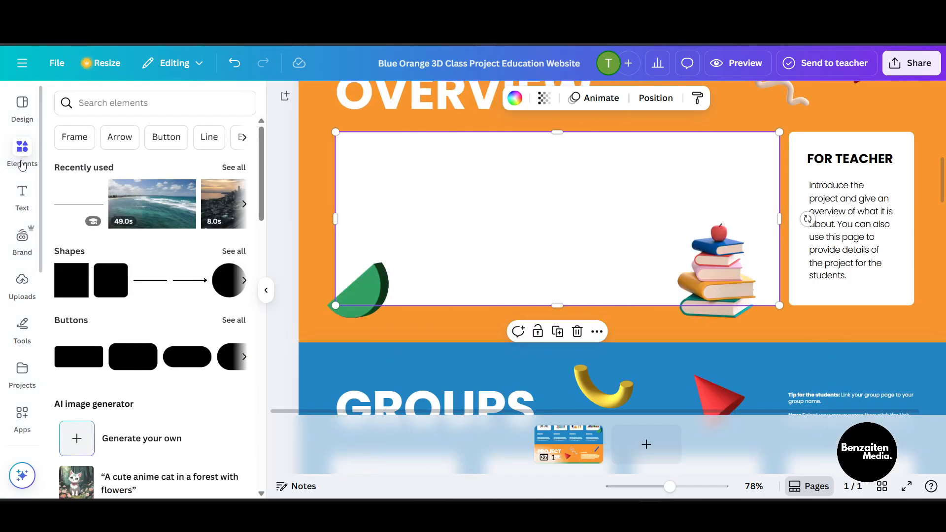
scroll(173, 307, down, 2)
scroll(173, 307, up, 2)
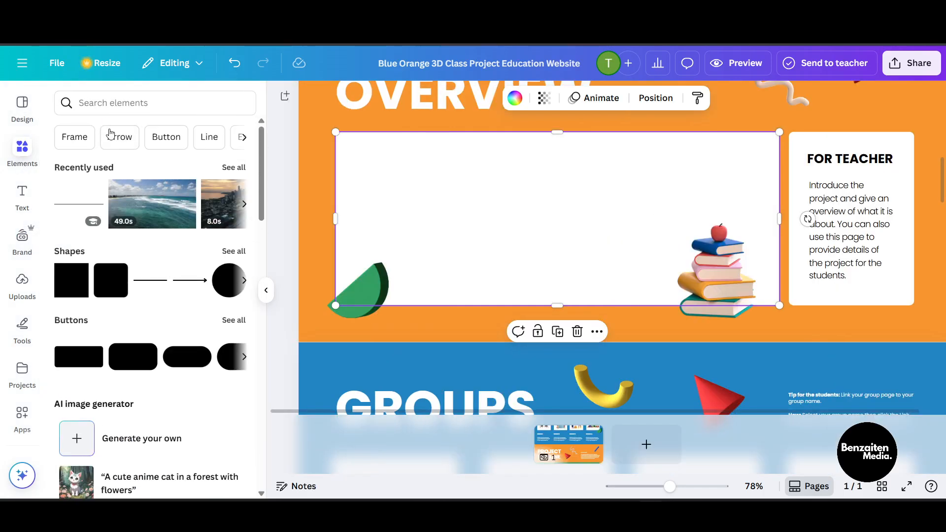
click(242, 138)
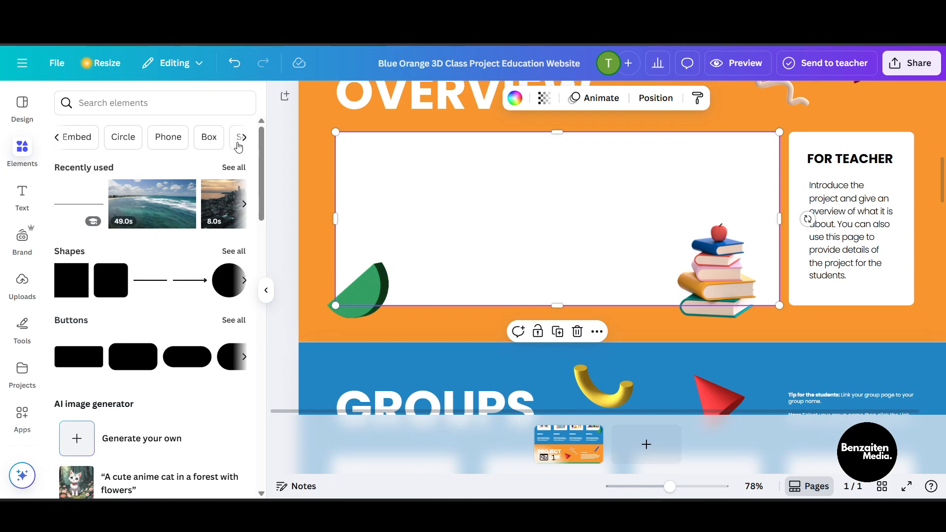
scroll(96, 333, down, 12)
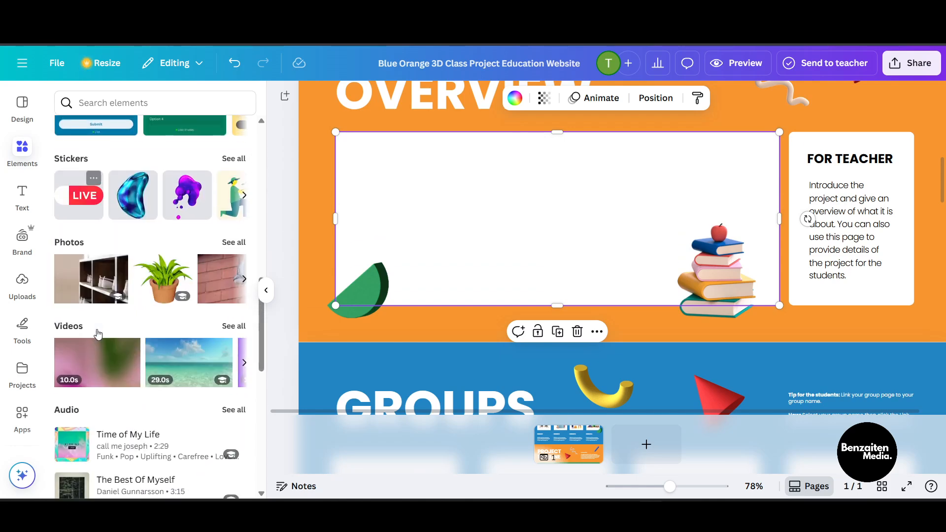
scroll(97, 329, down, 6)
scroll(96, 329, up, 13)
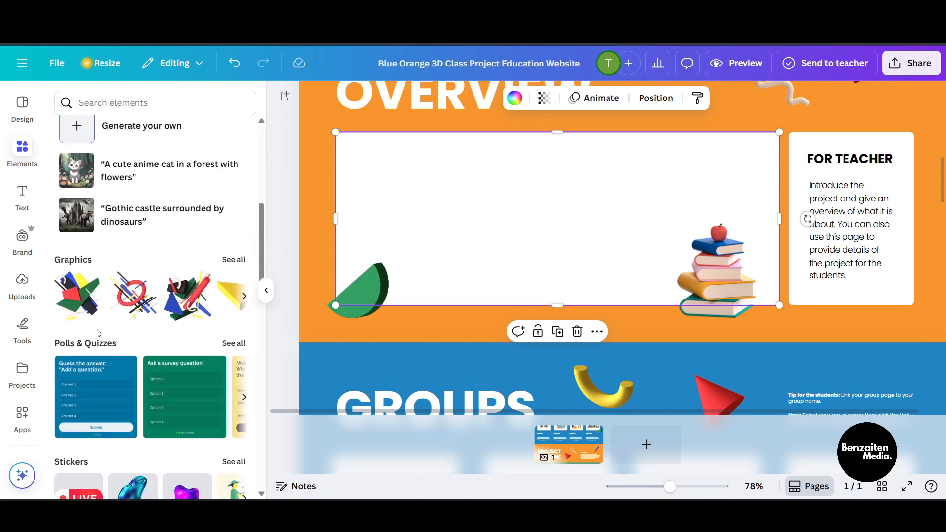
Step: Search the elements library for frame
click(159, 102)
text(fram)
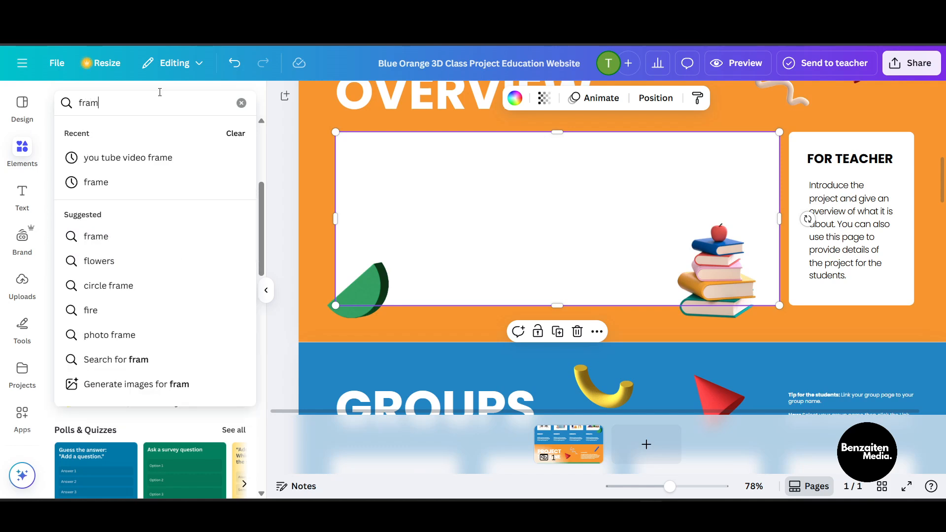
text(e)
key(Return)
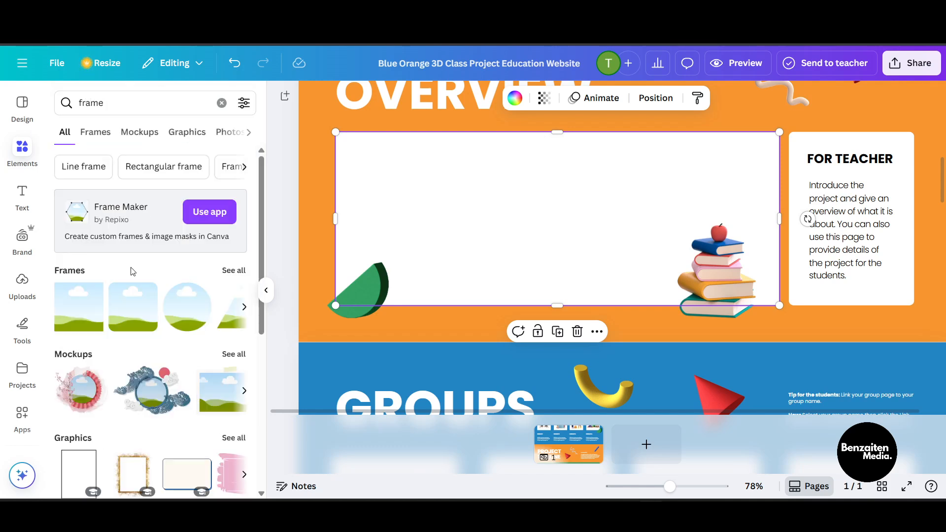
Step: Delete the empty white placeholder box in the overview section
drag(492, 214, 532, 197)
right_click(533, 197)
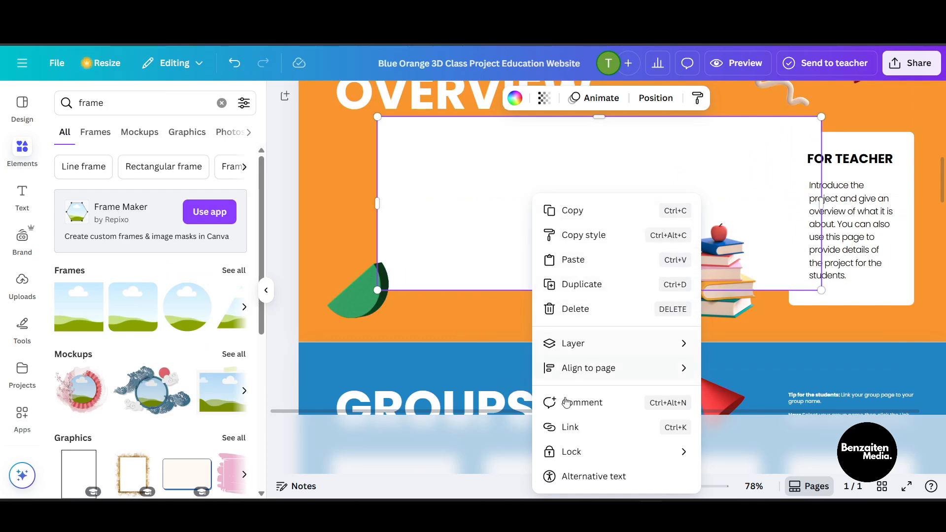
click(590, 309)
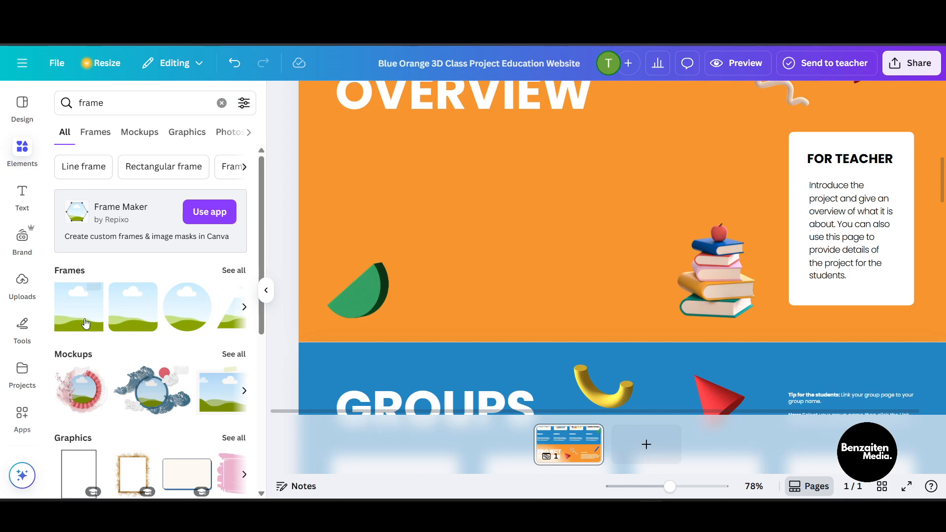
Step: Add the square landscape frame to the overview section, widen it to the section width and center it
drag(86, 322, 440, 214)
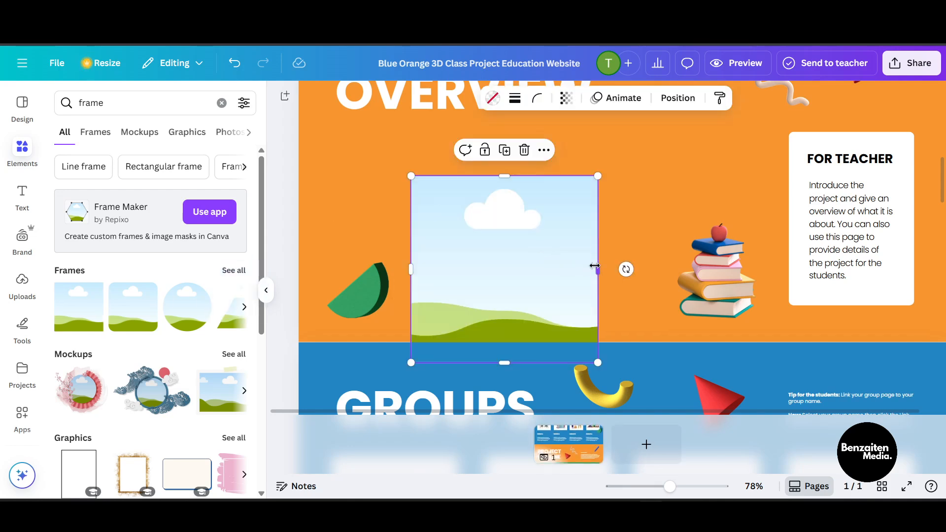
drag(595, 266, 838, 268)
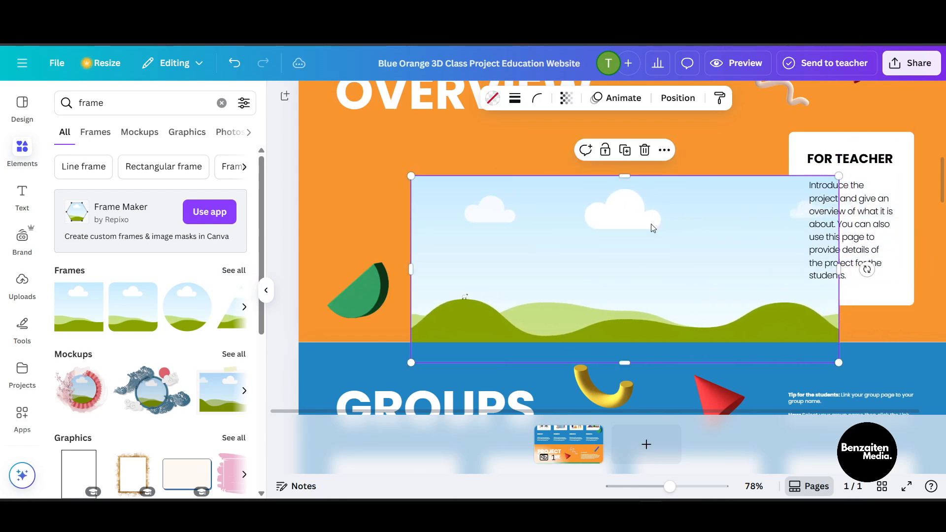
drag(652, 227, 560, 225)
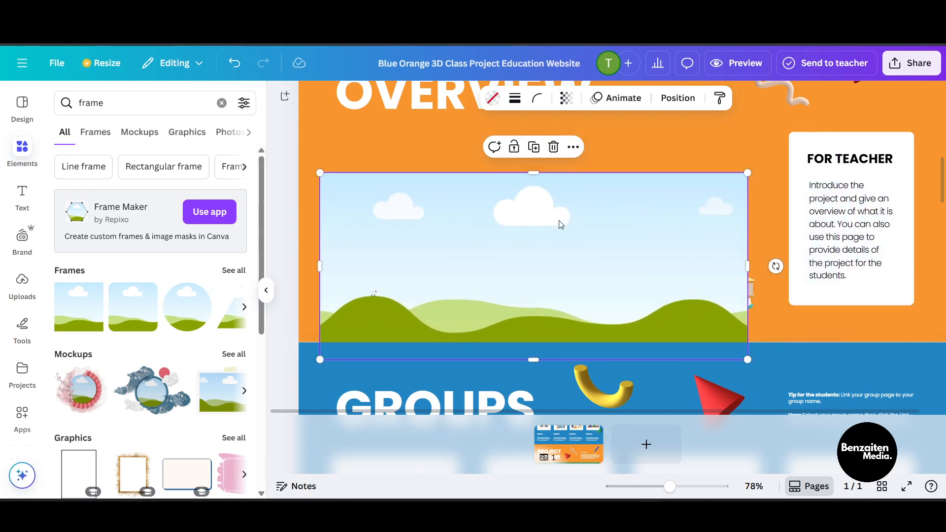
Step: Send the frame backward twice so it sits behind the green shape and the book stack
right_click(529, 224)
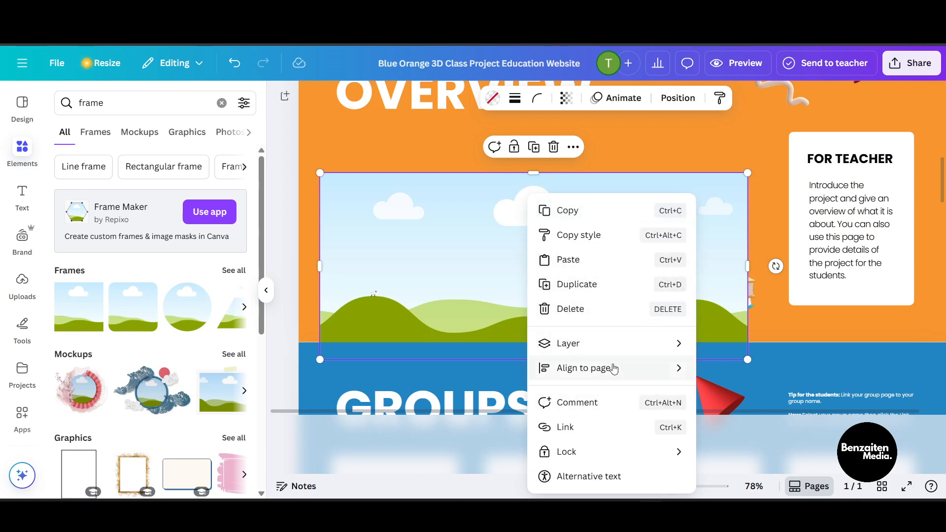
mouse_move(670, 340)
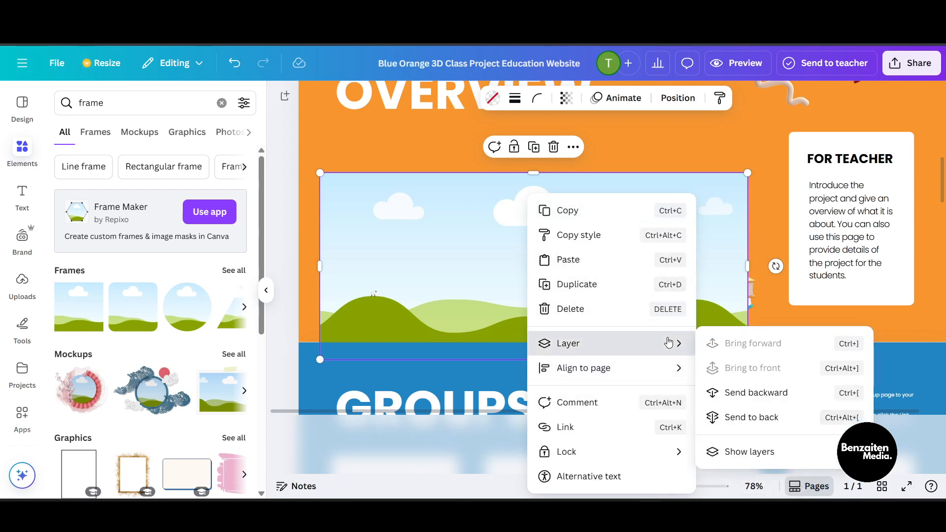
click(750, 400)
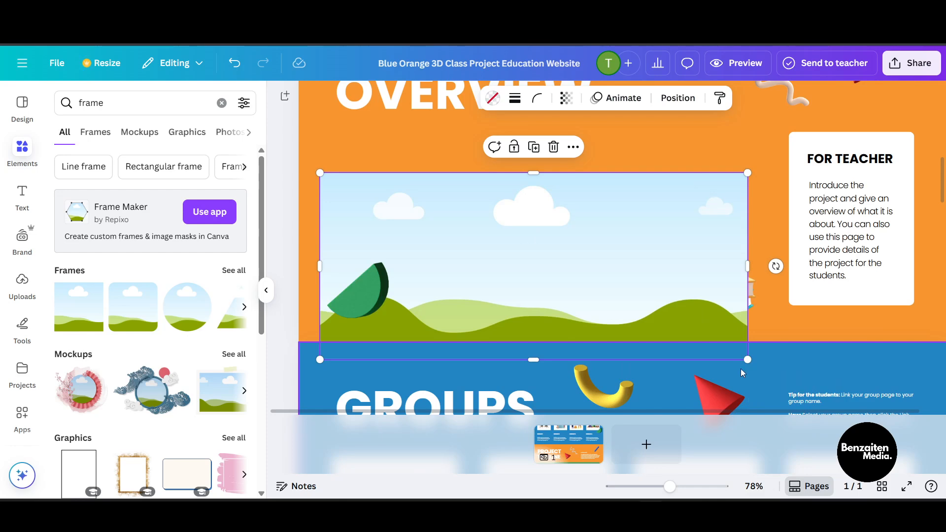
right_click(644, 272)
mouse_move(724, 372)
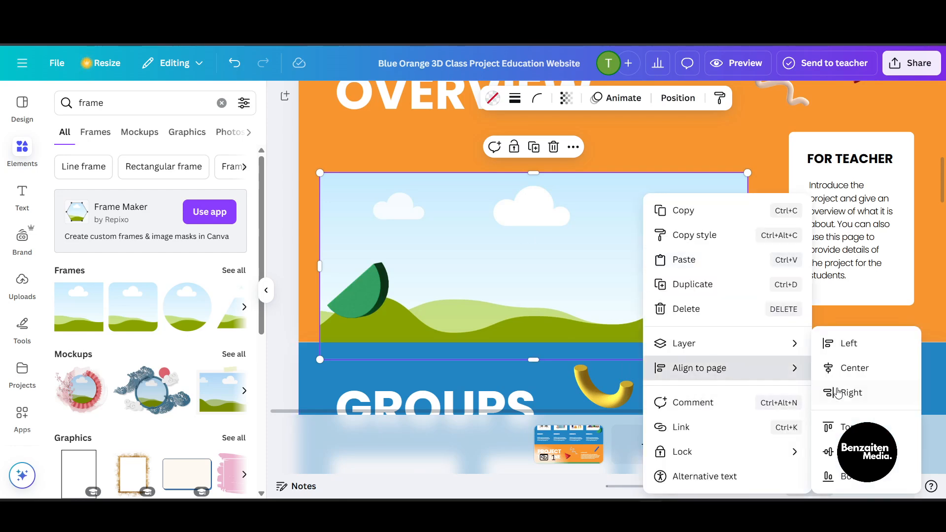
mouse_move(773, 348)
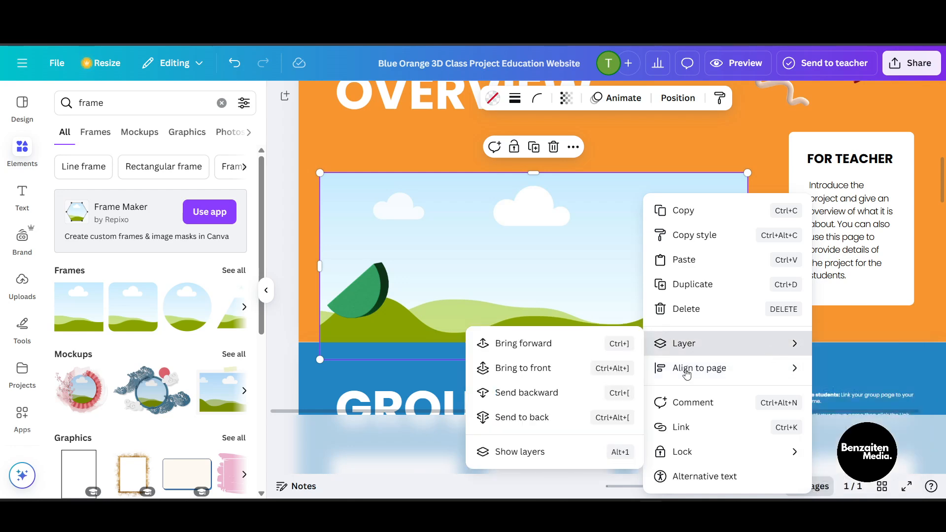
click(551, 391)
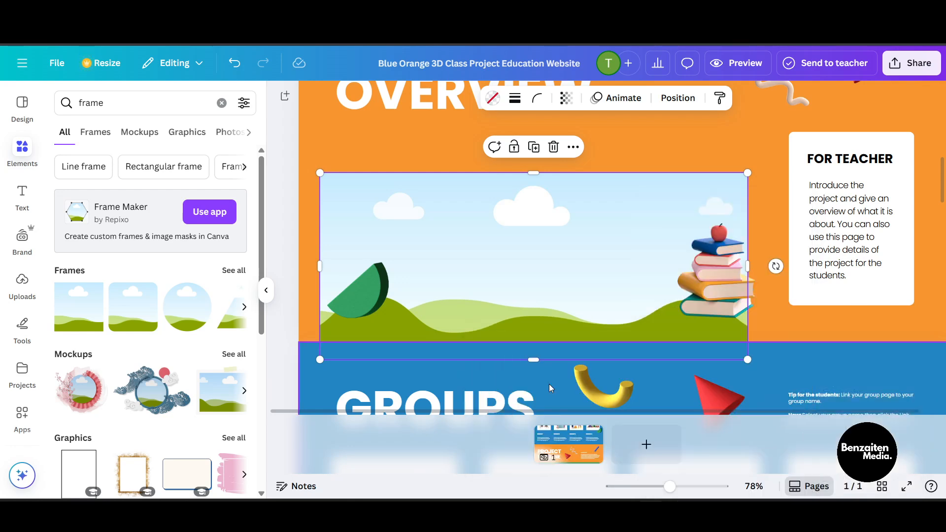
Step: Reposition the frame to sit neatly within the orange overview area
click(716, 259)
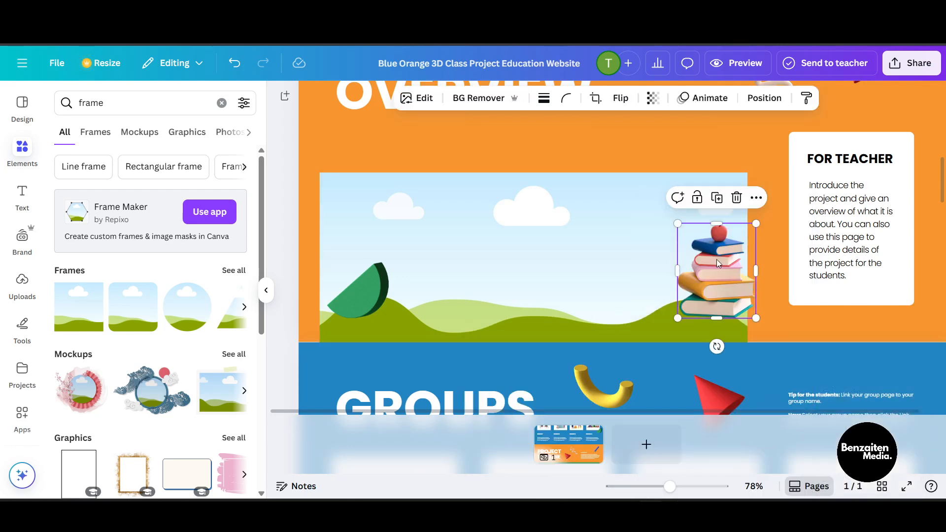
click(410, 253)
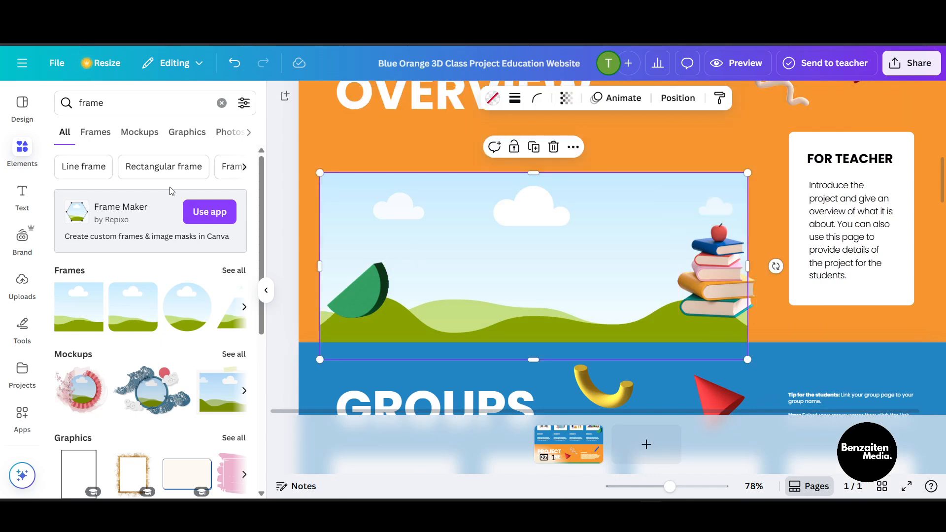
mouse_move(719, 230)
mouse_down()
mouse_move(579, 224)
mouse_move(622, 193)
mouse_move(807, 209)
mouse_move(711, 215)
mouse_up()
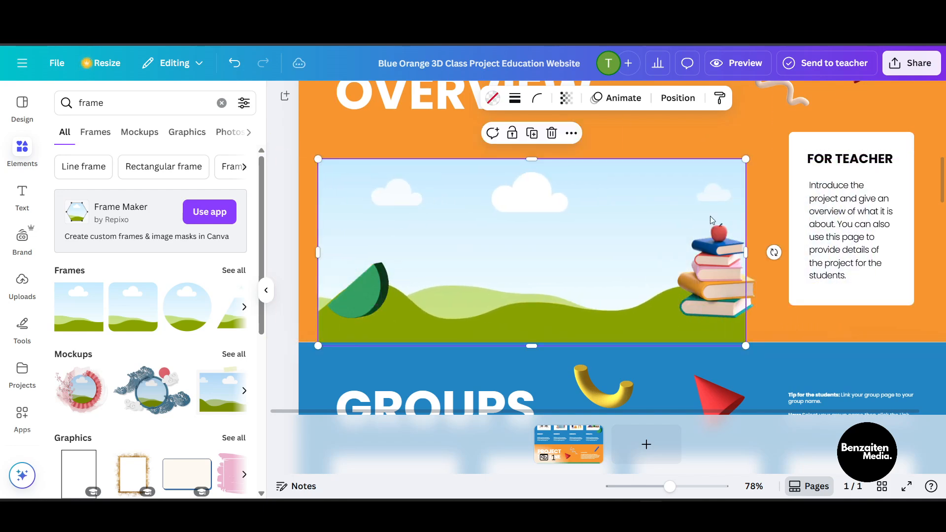
drag(527, 226, 540, 213)
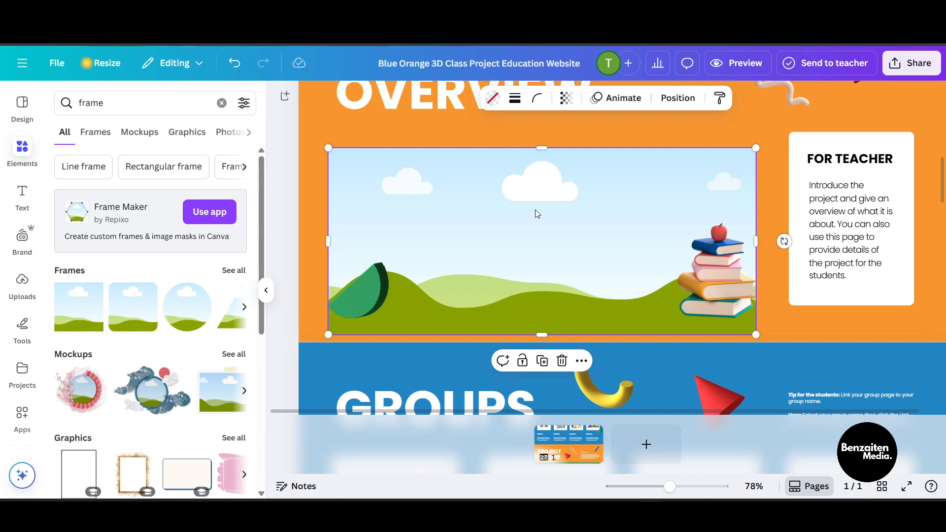
Step: Search the elements library for cartoon
click(26, 159)
click(141, 106)
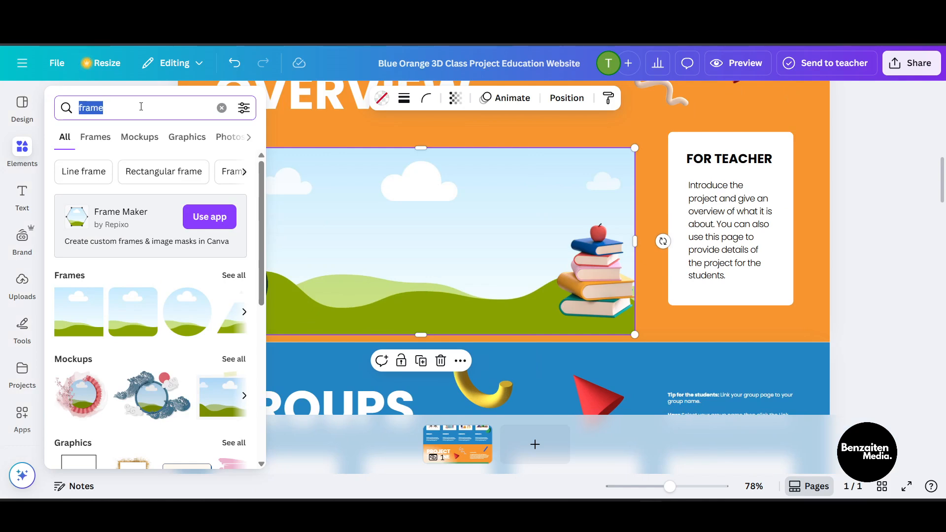
key(BackSpace)
text(cartio)
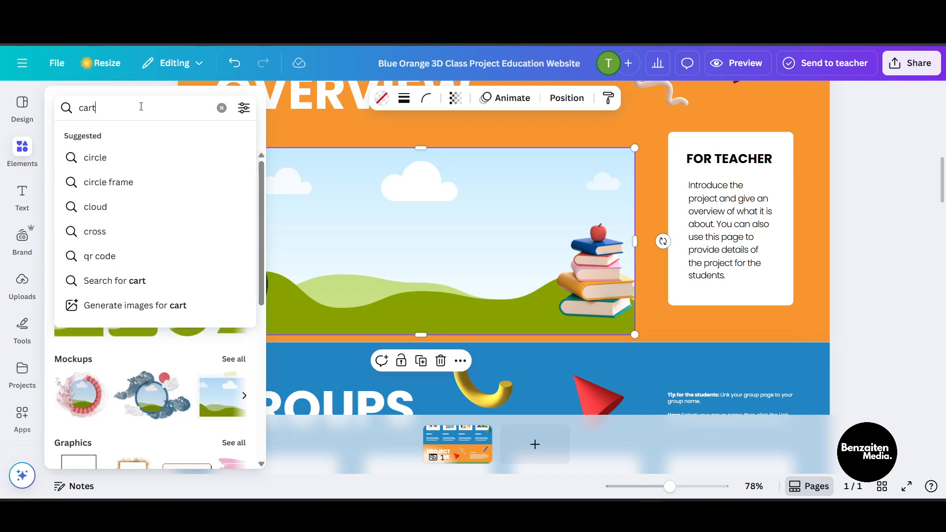
key(BackSpace)
key(BackSpace)
text(oon)
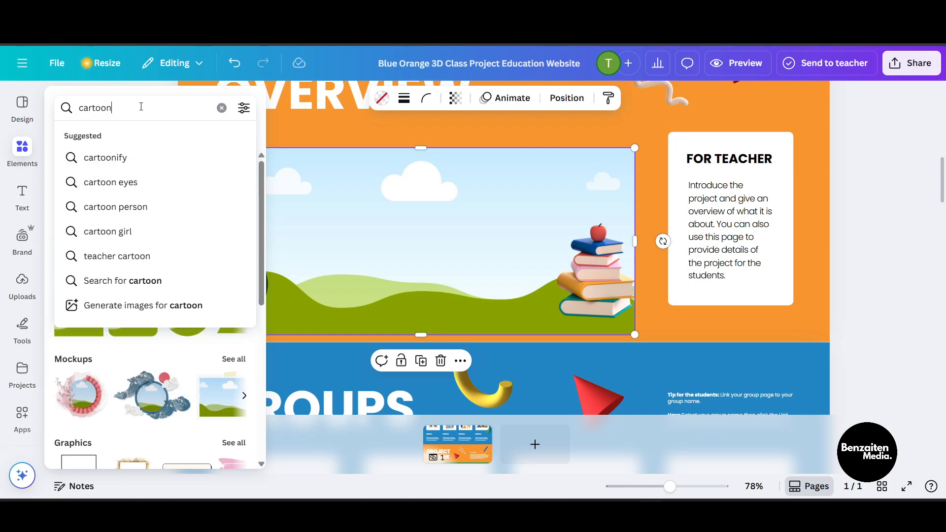
key(Return)
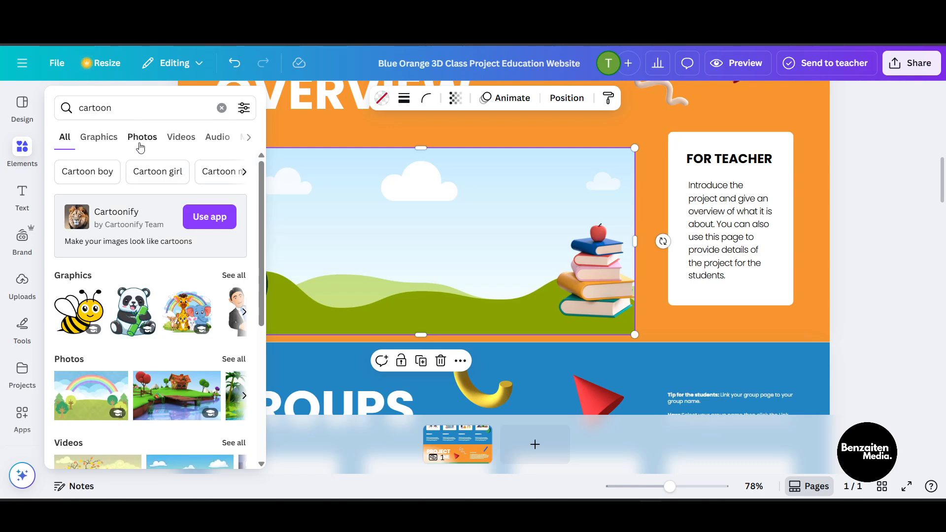
Step: Filter the cartoon results to photos and drop the cartoon house photo into the frame
scroll(140, 143, right, 3)
scroll(133, 143, left, 3)
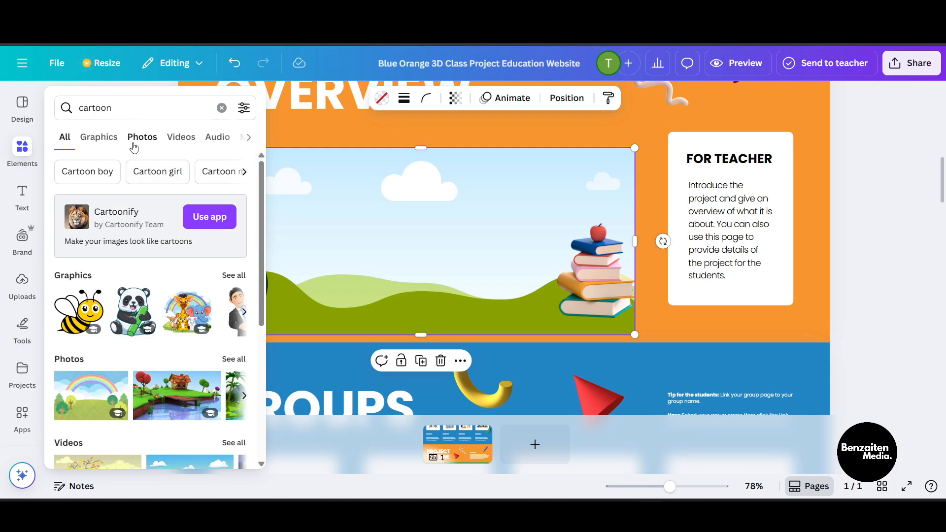
click(105, 149)
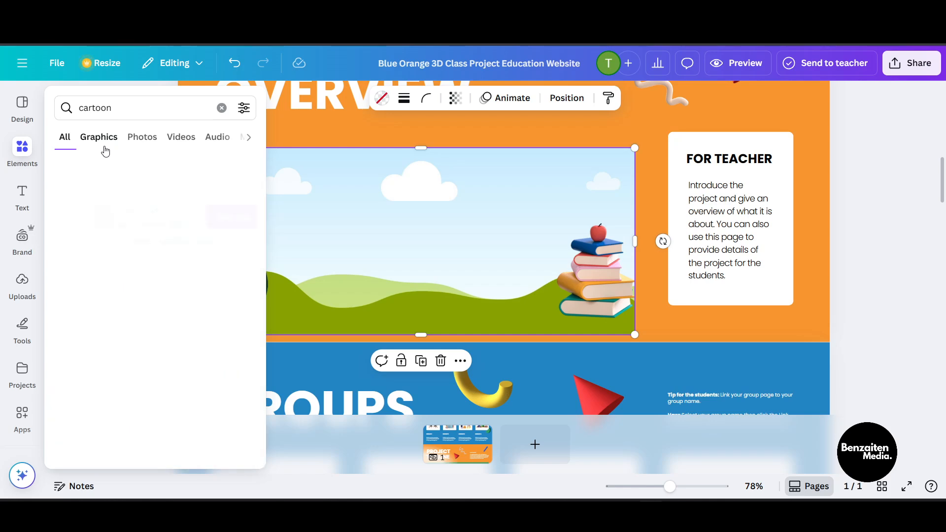
click(136, 140)
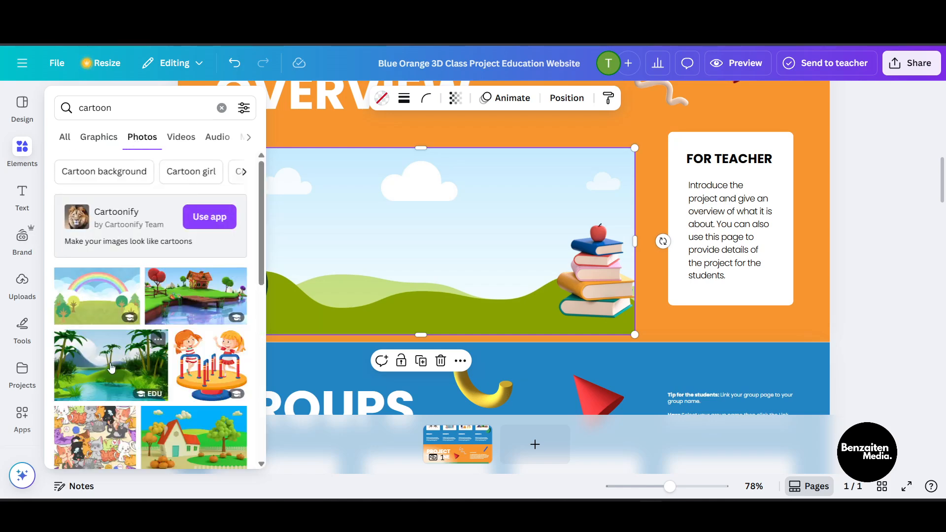
drag(314, 324, 229, 456)
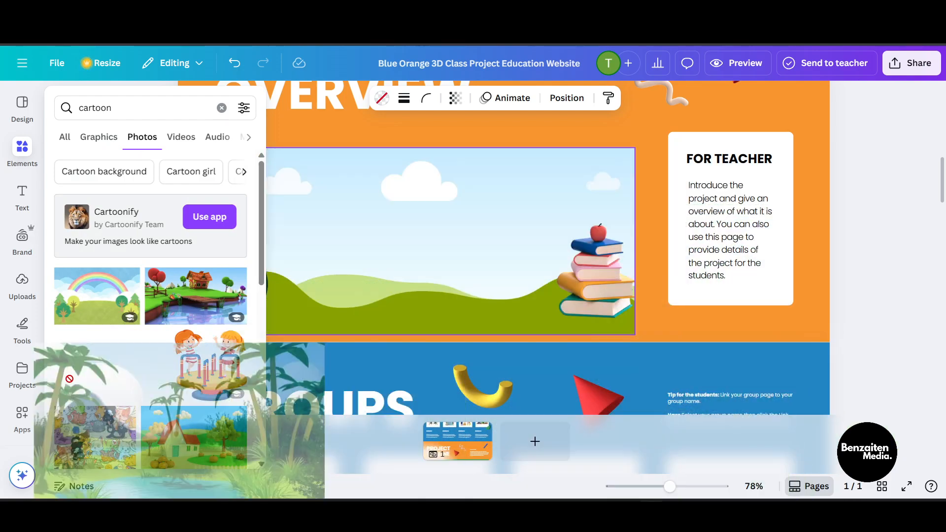
click(12, 164)
drag(193, 434, 468, 235)
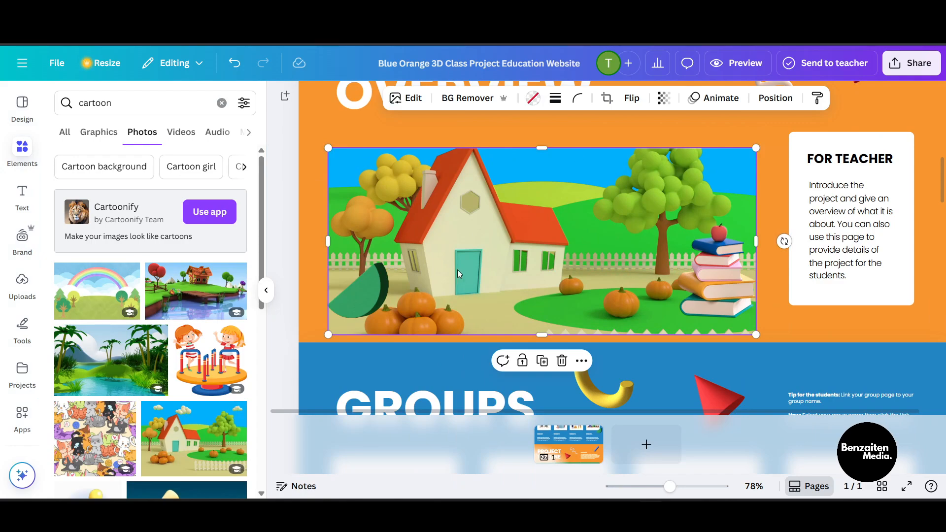
scroll(456, 271, down, 2)
scroll(456, 271, up, 5)
scroll(456, 271, down, 5)
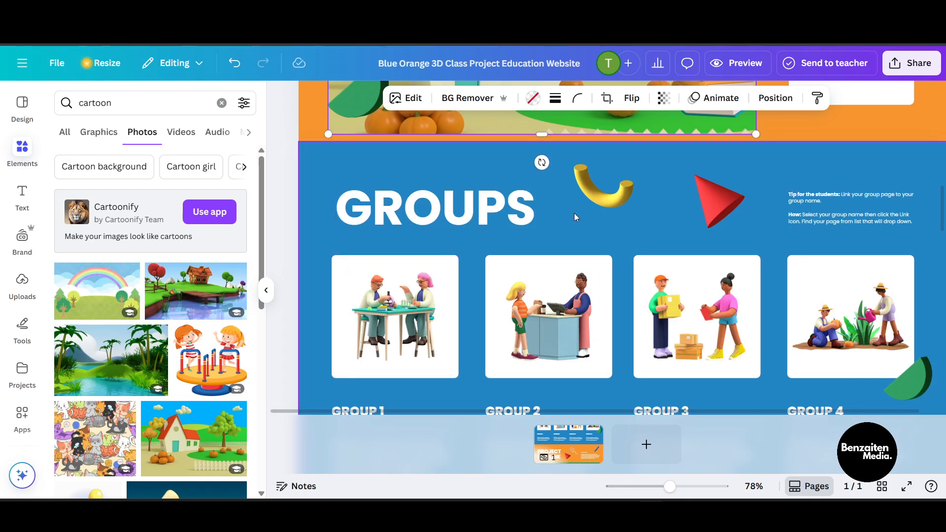
scroll(574, 213, up, 2)
scroll(574, 213, down, 3)
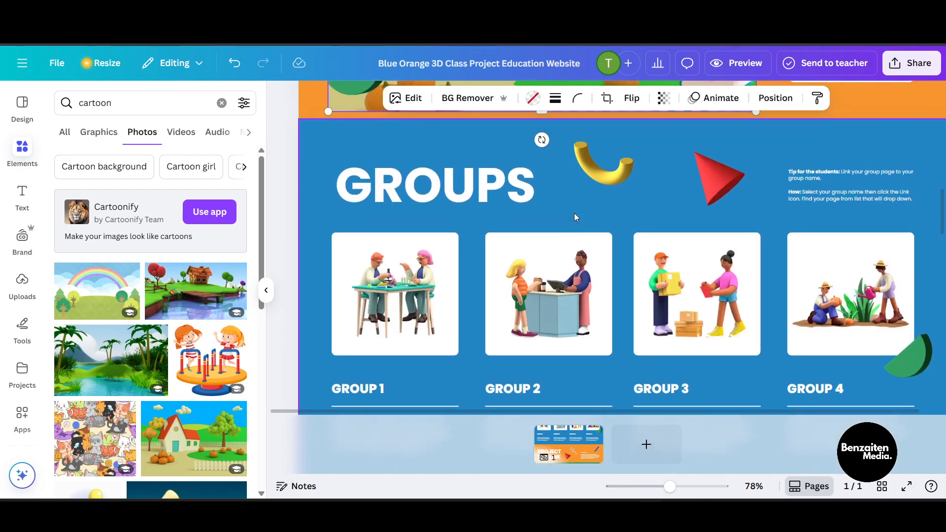
Step: Add a default heading text box onto the project timeline table
scroll(575, 213, down, 1)
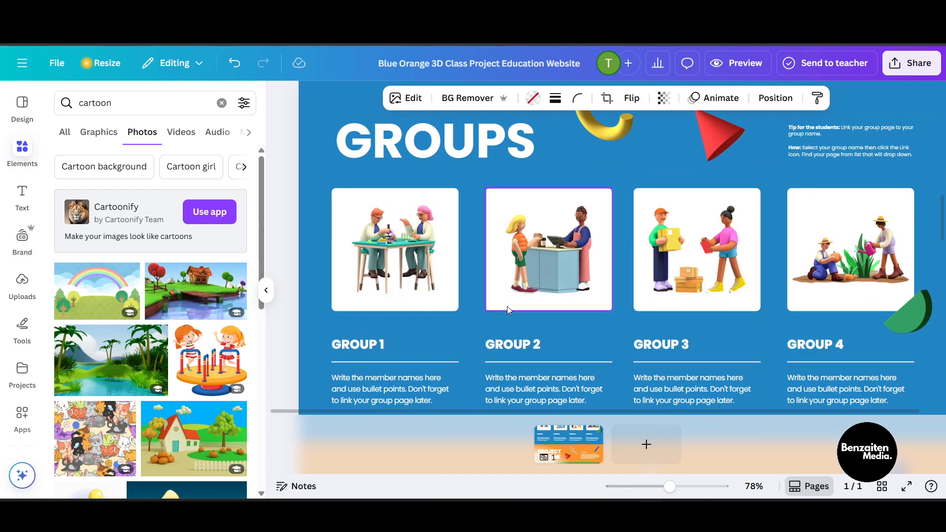
scroll(560, 249, up, 2)
scroll(561, 249, down, 6)
scroll(560, 250, down, 2)
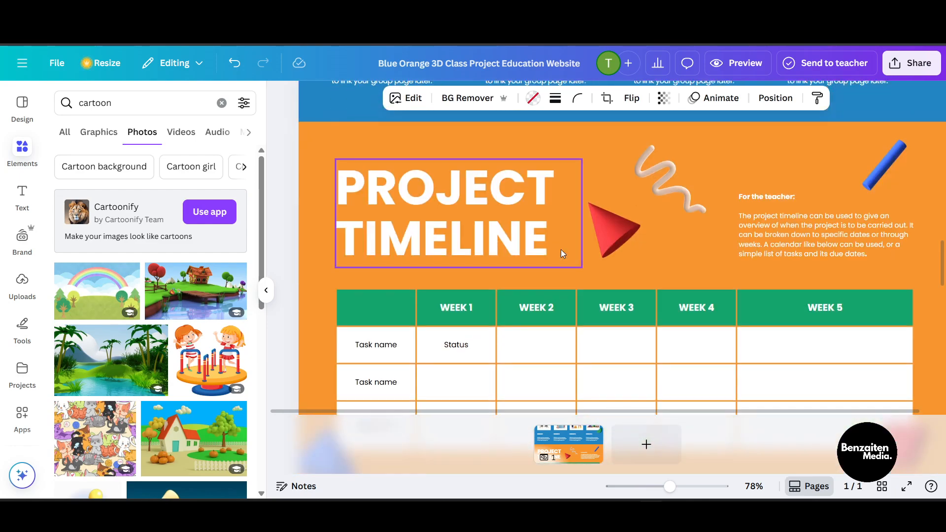
scroll(583, 303, down, 3)
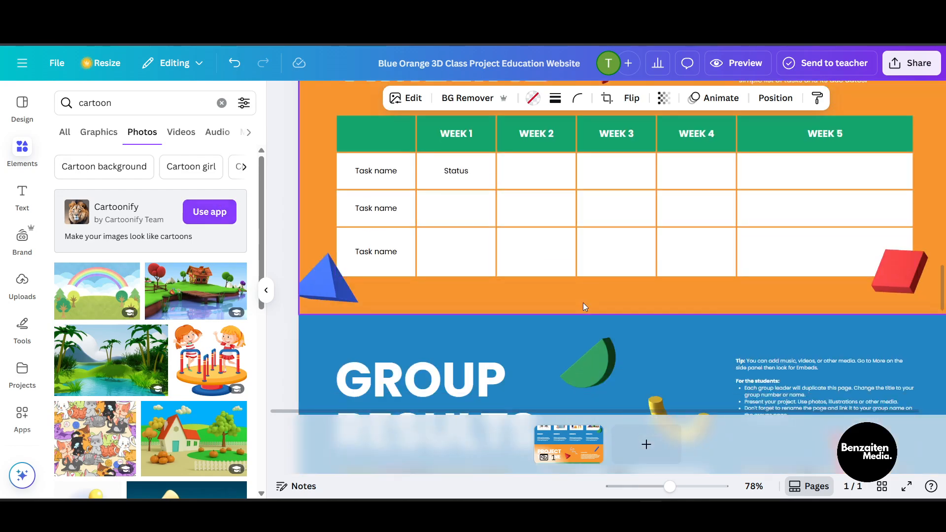
click(22, 195)
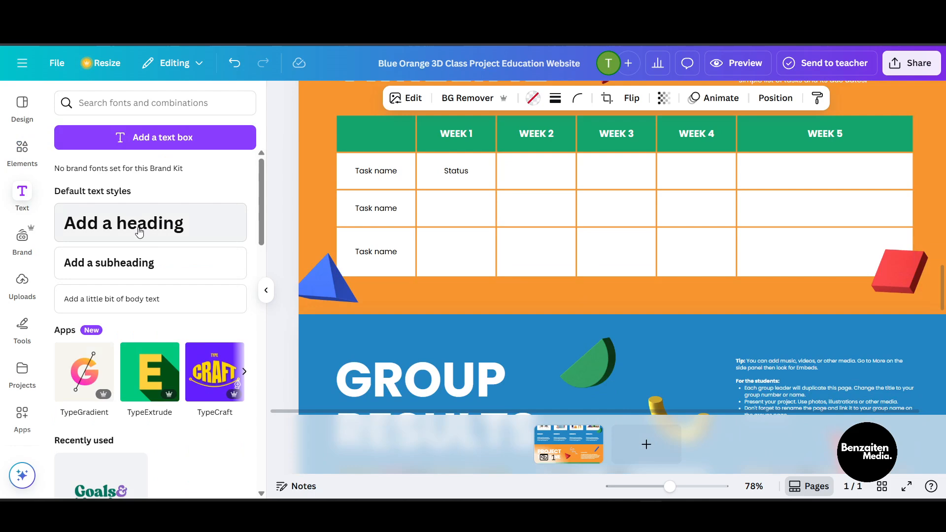
drag(139, 231, 510, 235)
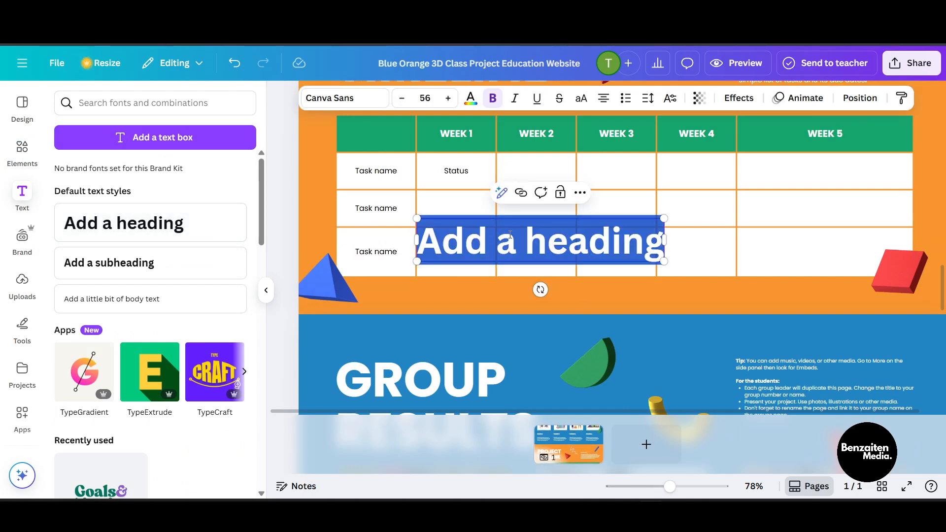
Step: Replace the heading text with "write anything here" and end with a line break
text(write an)
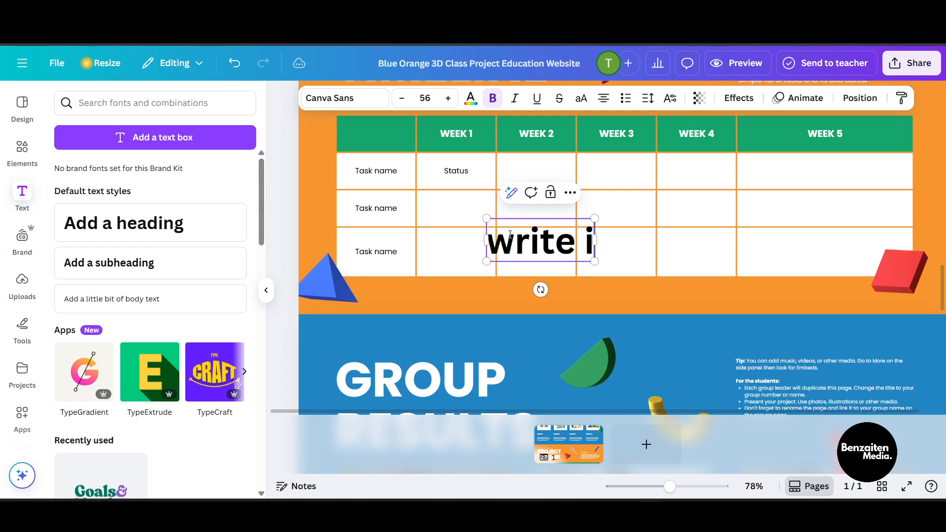
text(y th)
key(BackSpace)
key(BackSpace)
key(BackSpace)
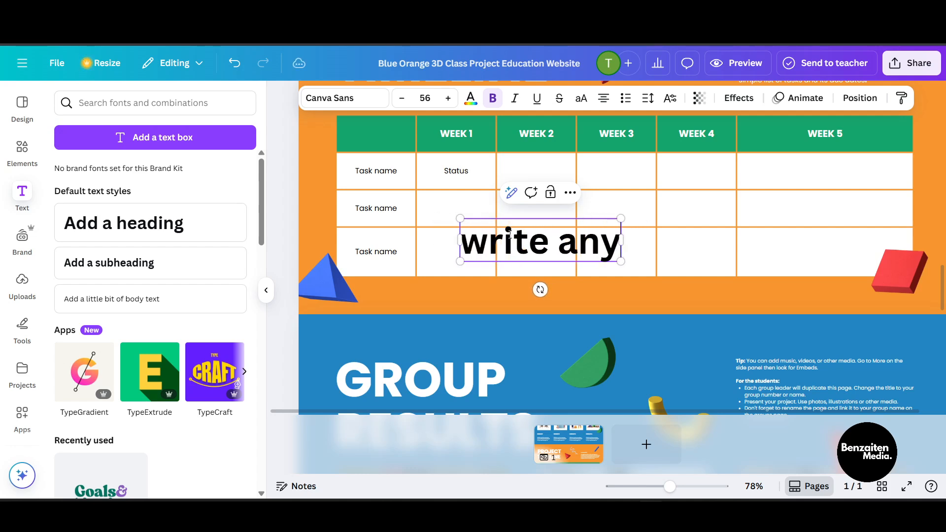
text(thing here)
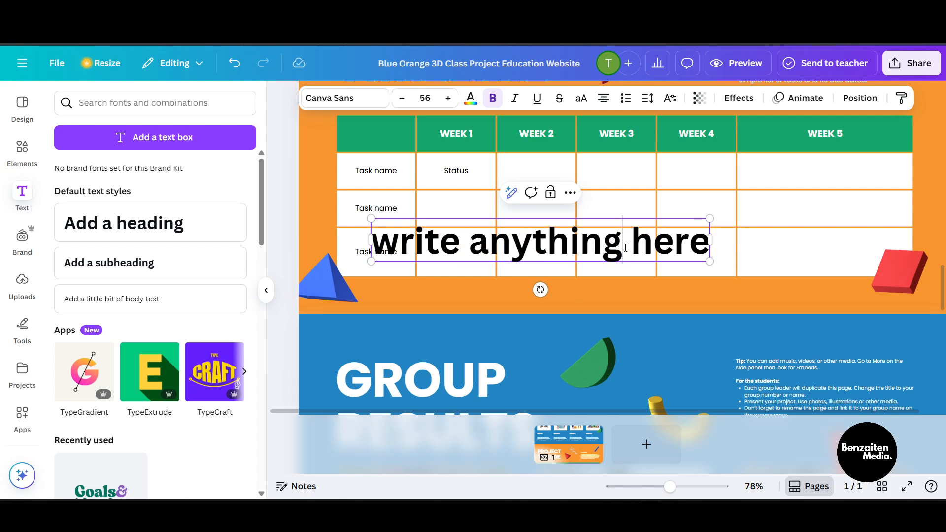
key(Return)
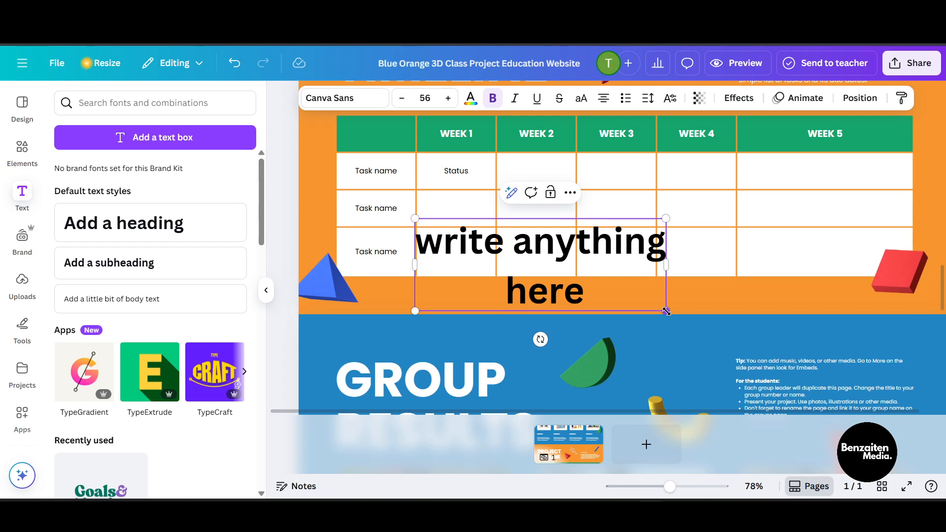
Step: Shrink the heading into the Week 1 cell of the last row and set its text to justified alignment
drag(666, 311, 478, 241)
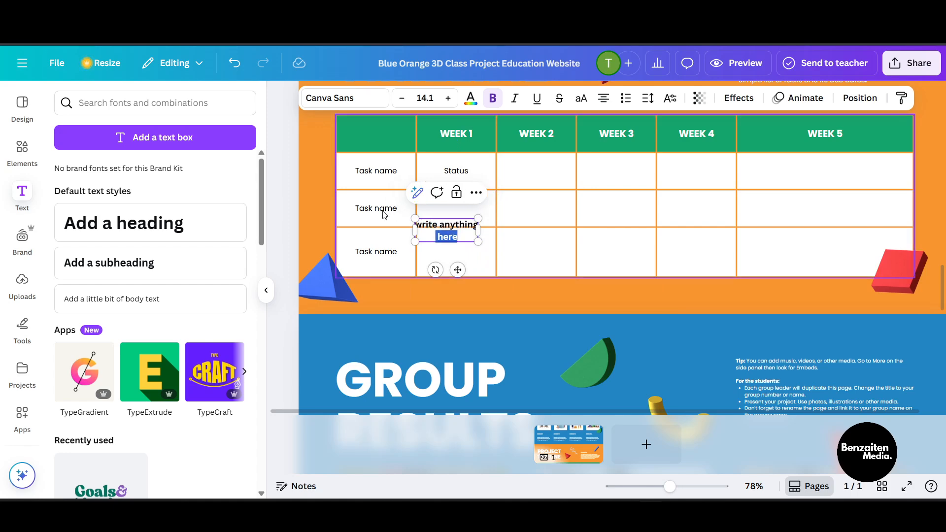
triple_click(435, 225)
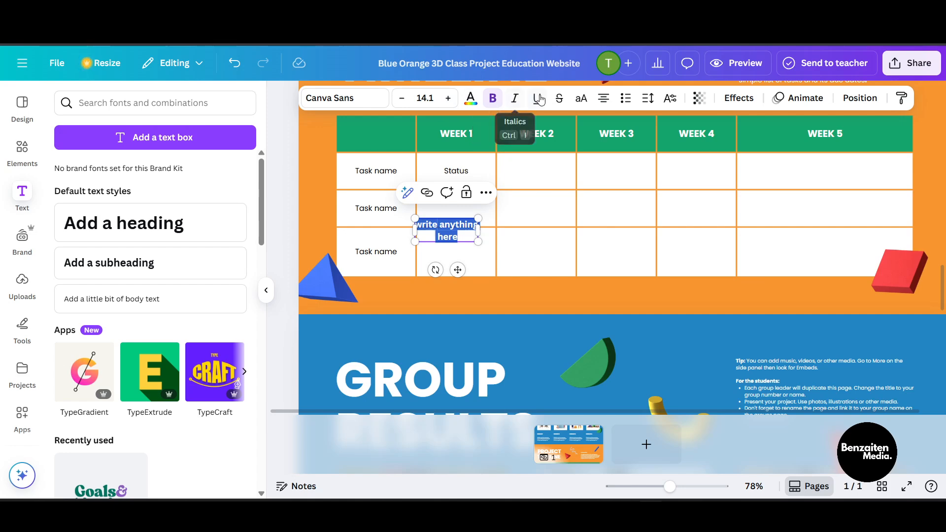
click(609, 98)
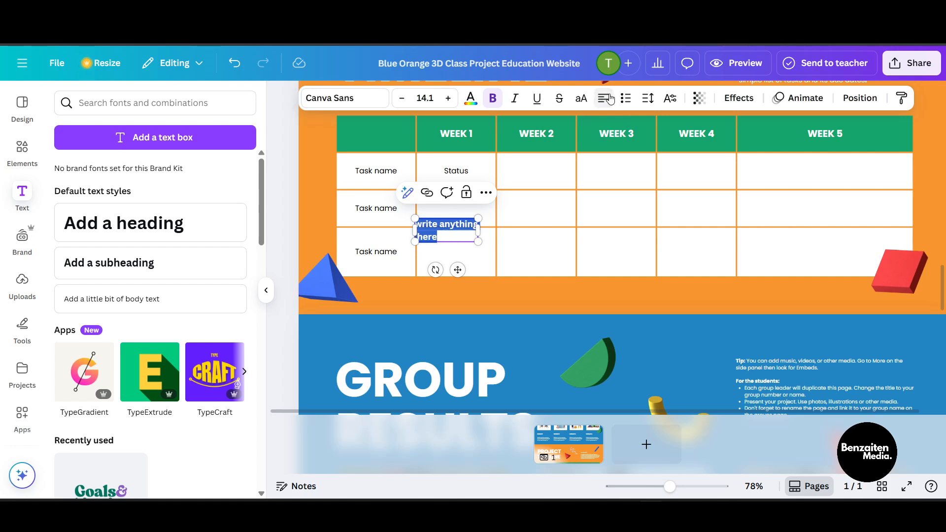
click(608, 98)
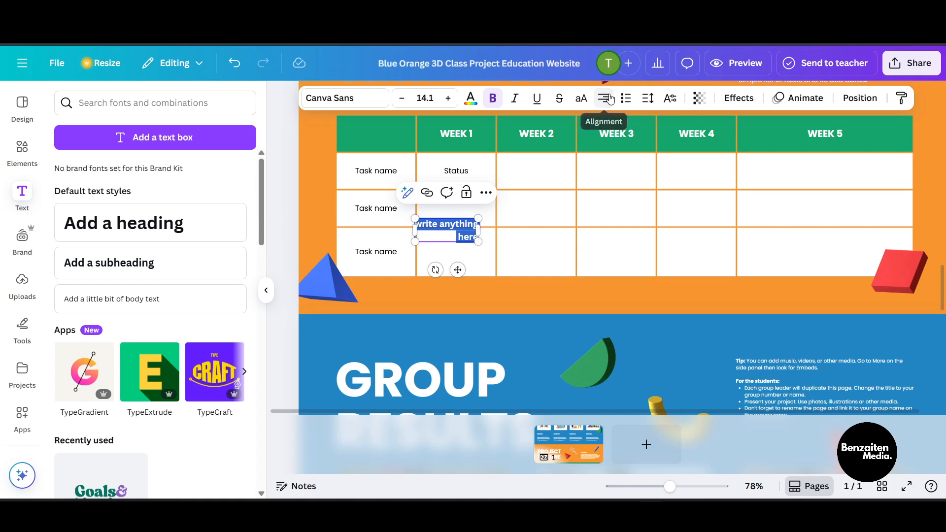
click(605, 100)
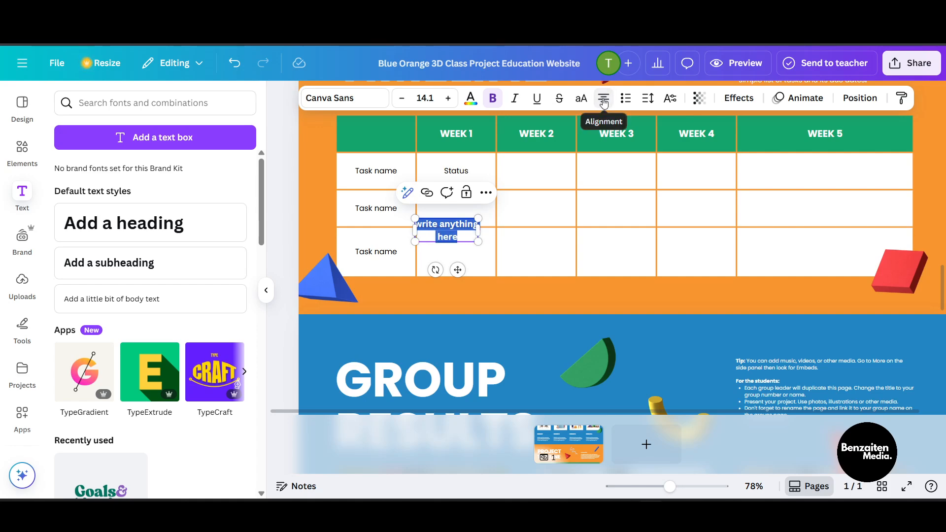
click(604, 100)
click(605, 101)
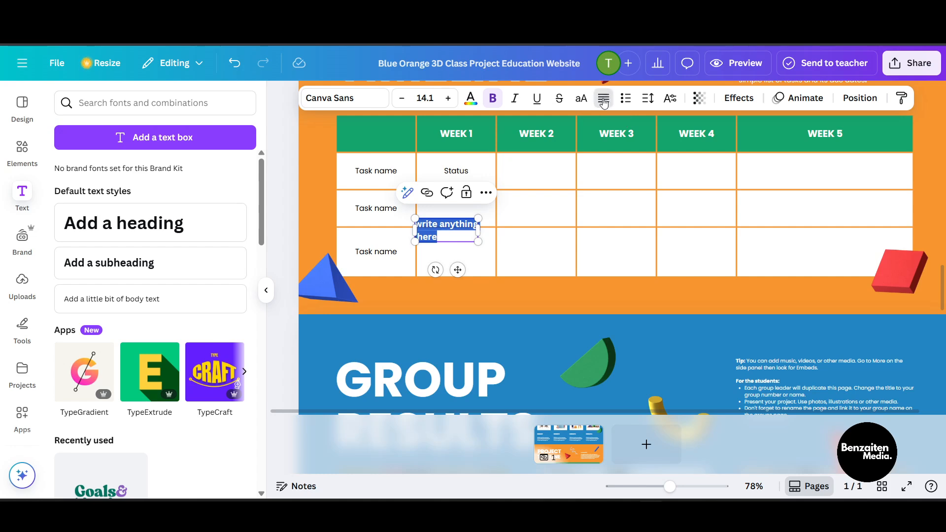
Step: Apply a bulleted list to the table cell and nudge the row border up slightly
click(486, 257)
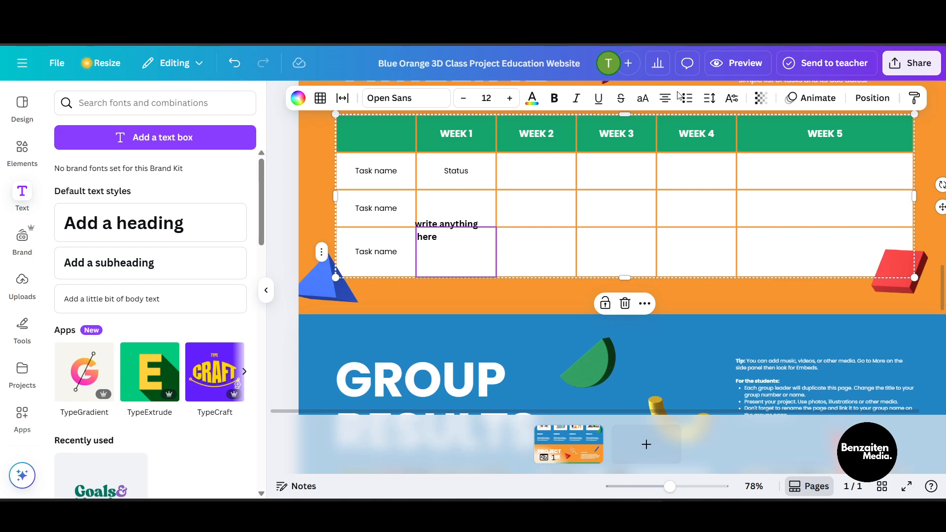
click(697, 98)
mouse_move(429, 227)
drag(429, 227, 429, 221)
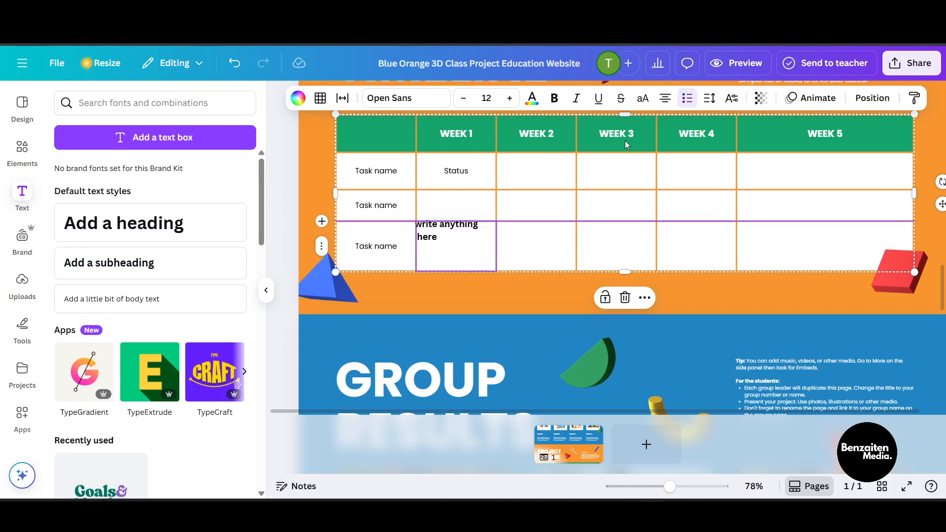
mouse_move(406, 151)
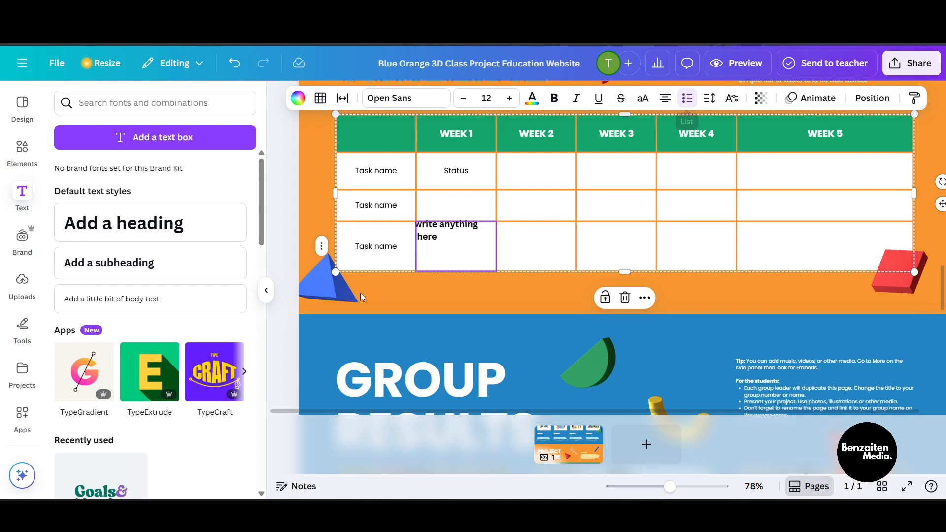
mouse_move(446, 226)
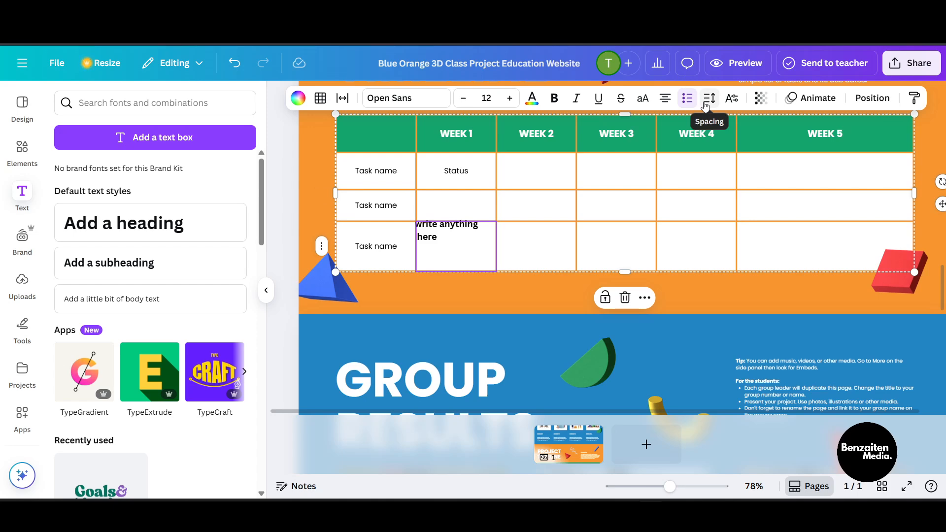
Step: Switch the cell text position to superscript and back to normal, then view the Typography options
click(738, 101)
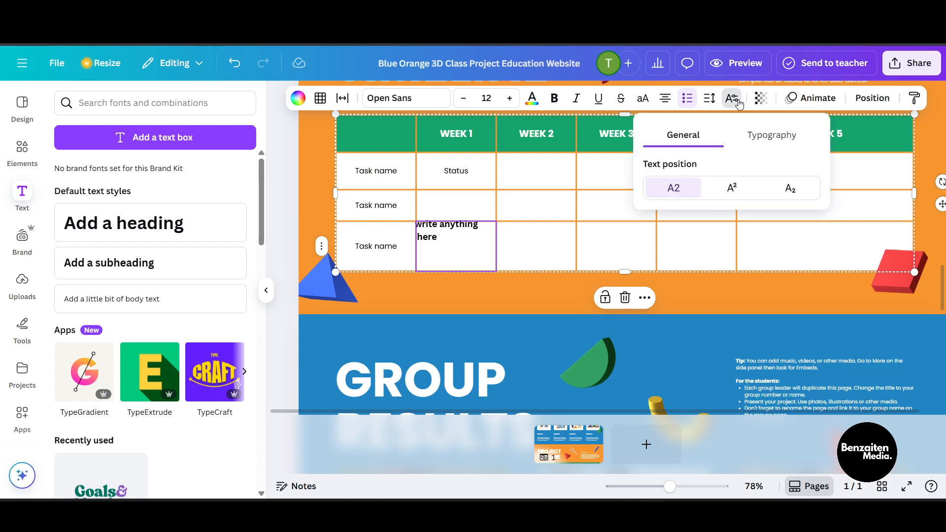
click(727, 196)
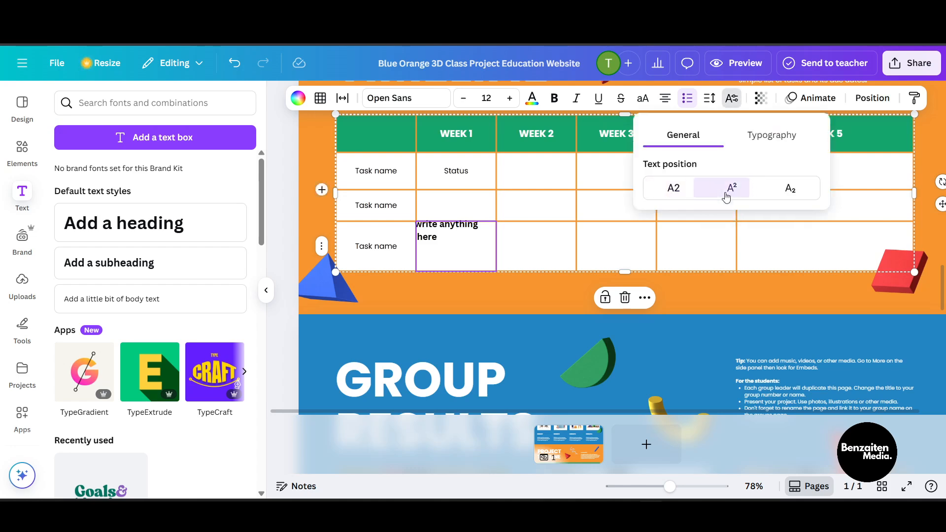
click(660, 196)
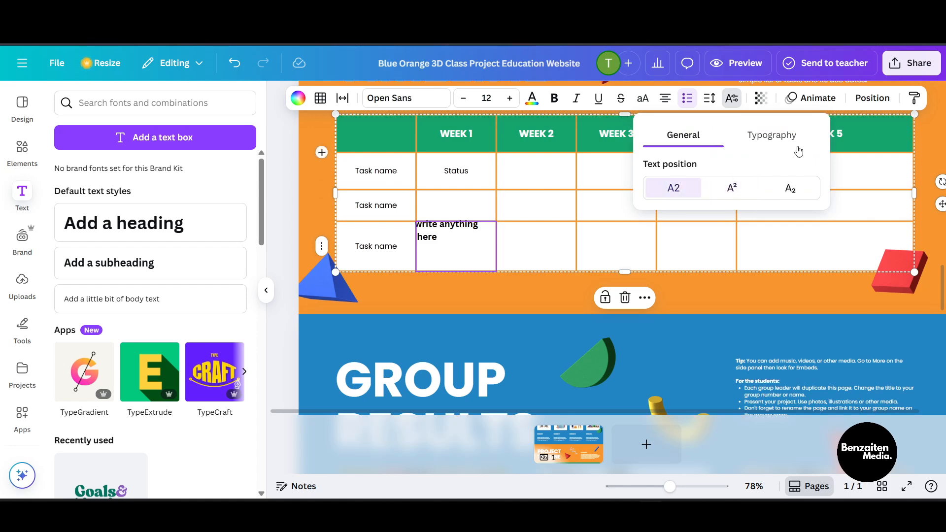
click(783, 146)
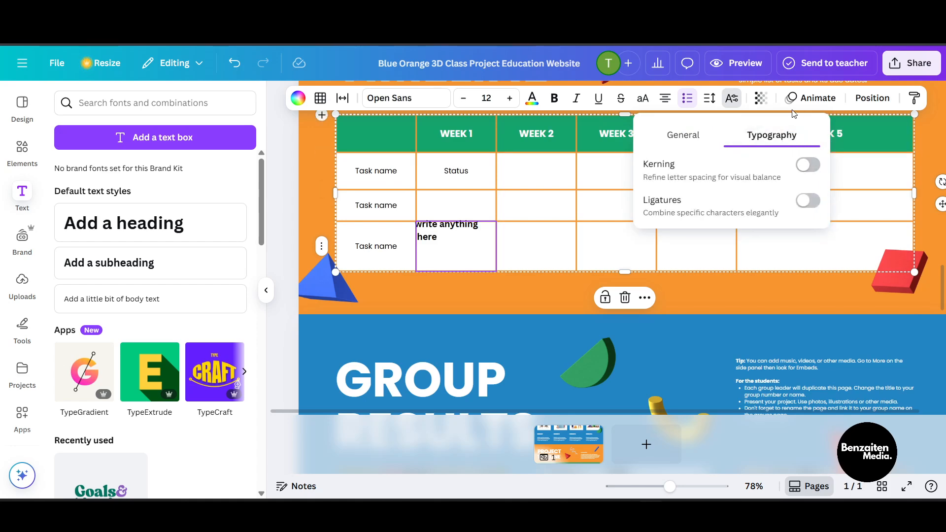
Step: Open the animation options and delete the stray bullet from the cell
click(816, 99)
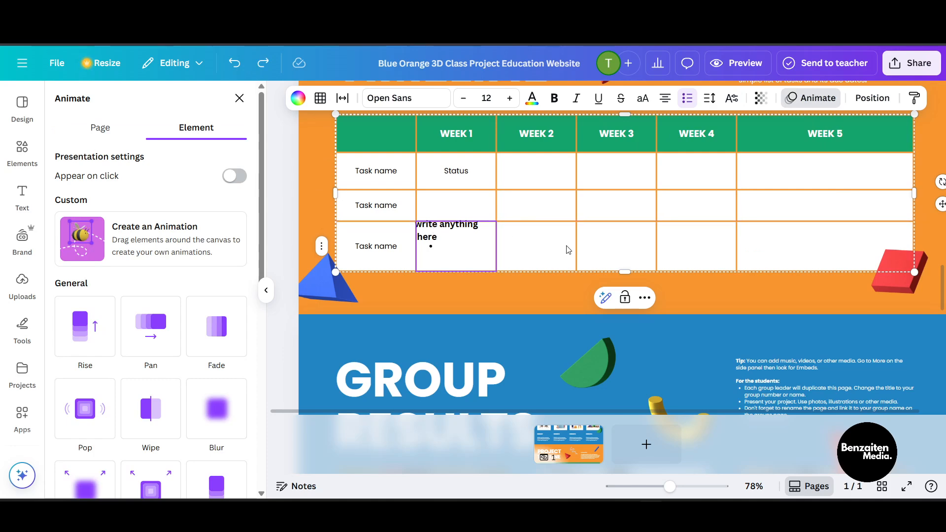
key(BackSpace)
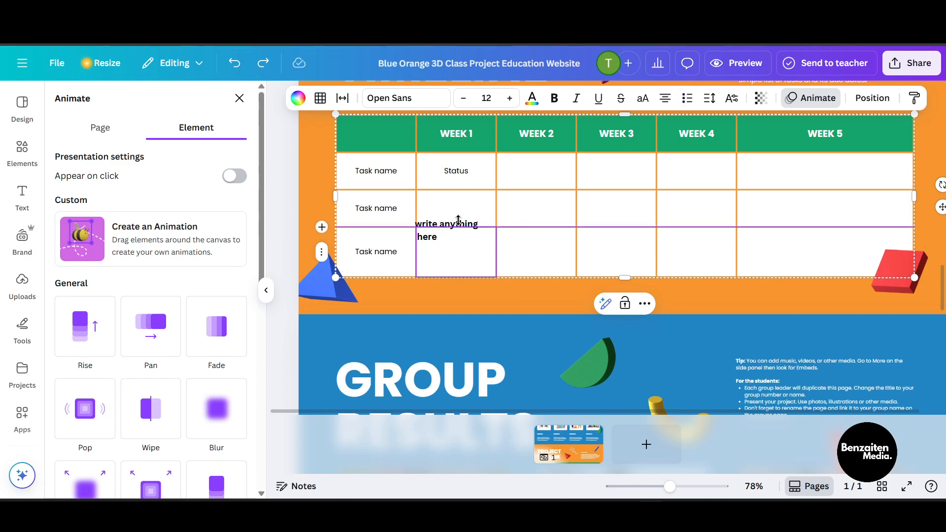
Step: Move the "write anything here" text box slightly right and down within its cell
scroll(458, 220, up, 5)
click(457, 245)
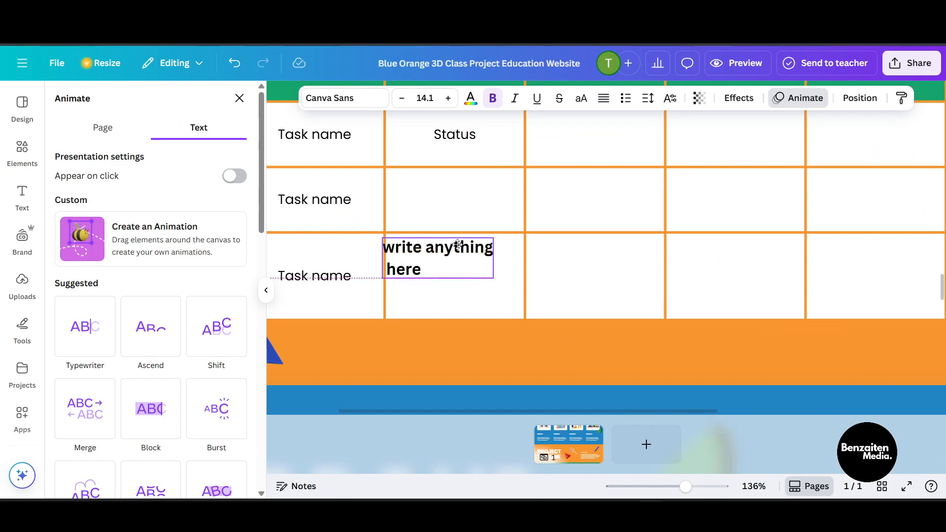
drag(457, 244, 480, 256)
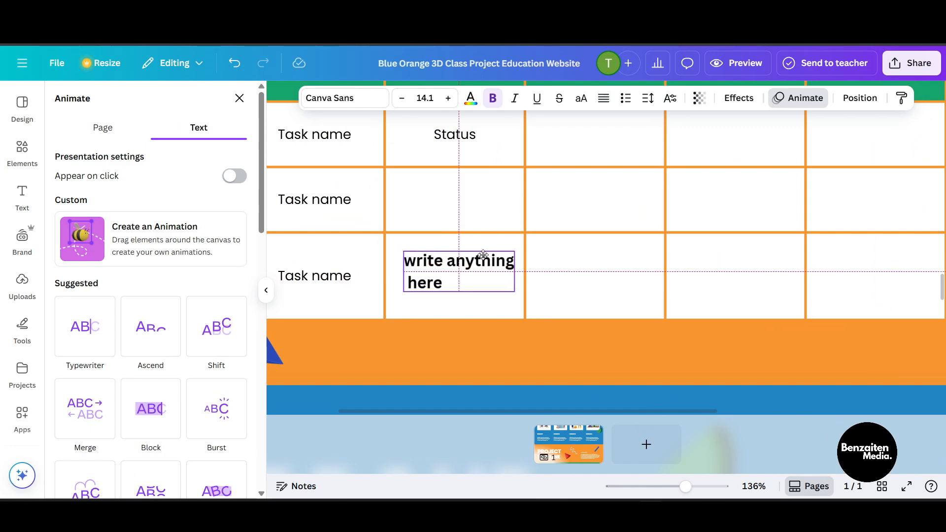
Step: Apply the Ascend animation to the text and set it to animate on both enter and exit
click(168, 328)
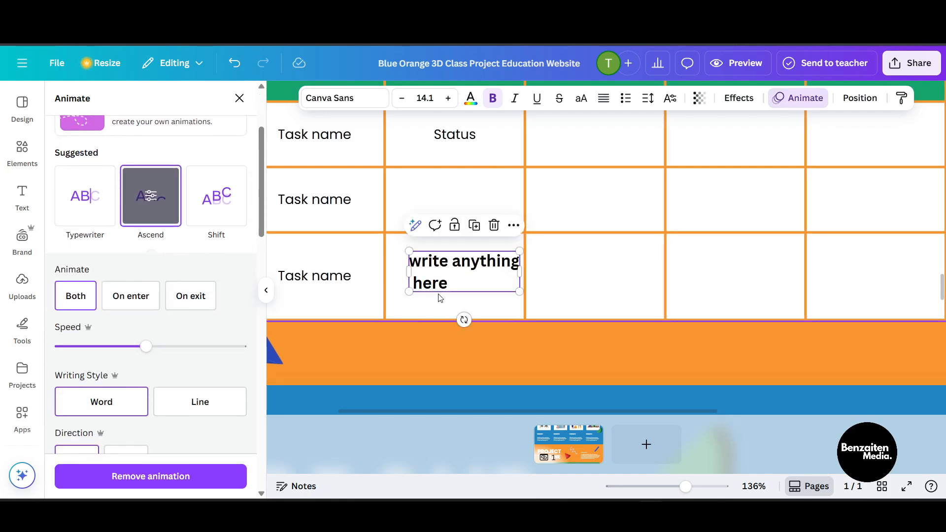
drag(447, 275, 441, 276)
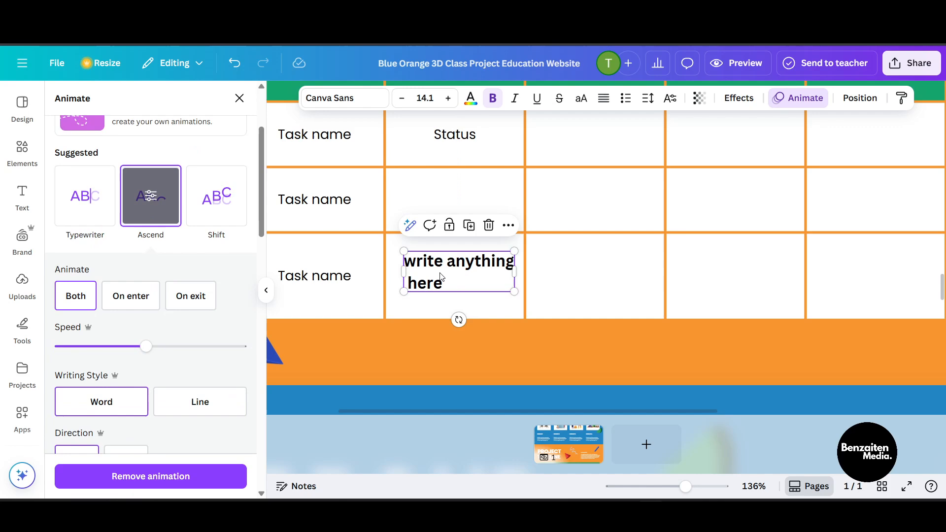
click(133, 301)
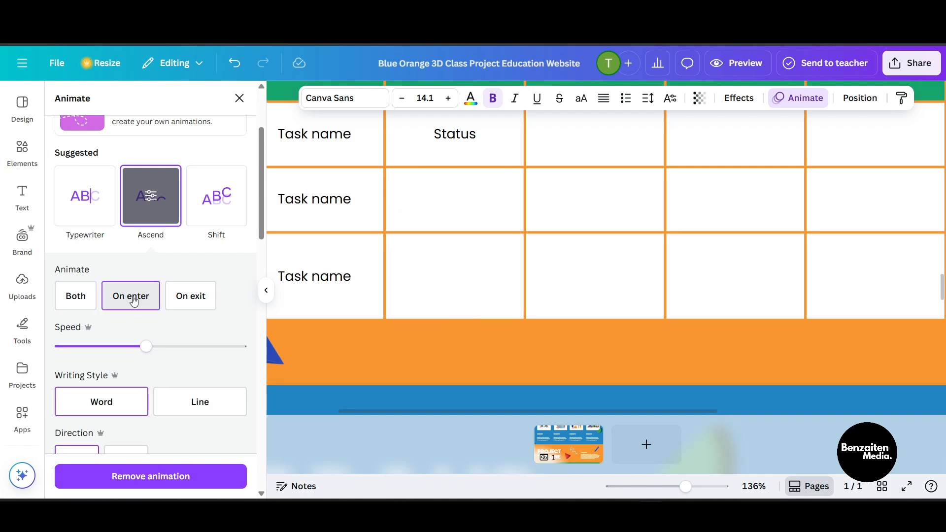
click(190, 298)
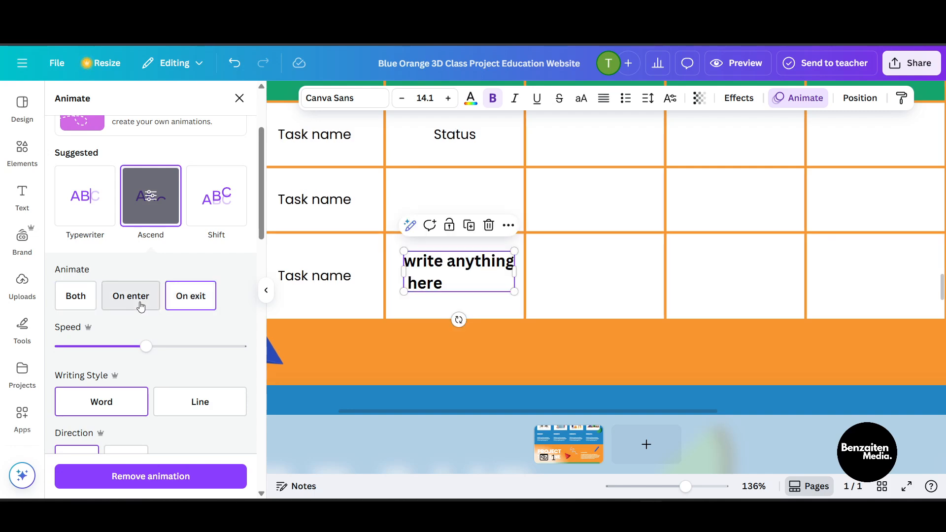
click(75, 295)
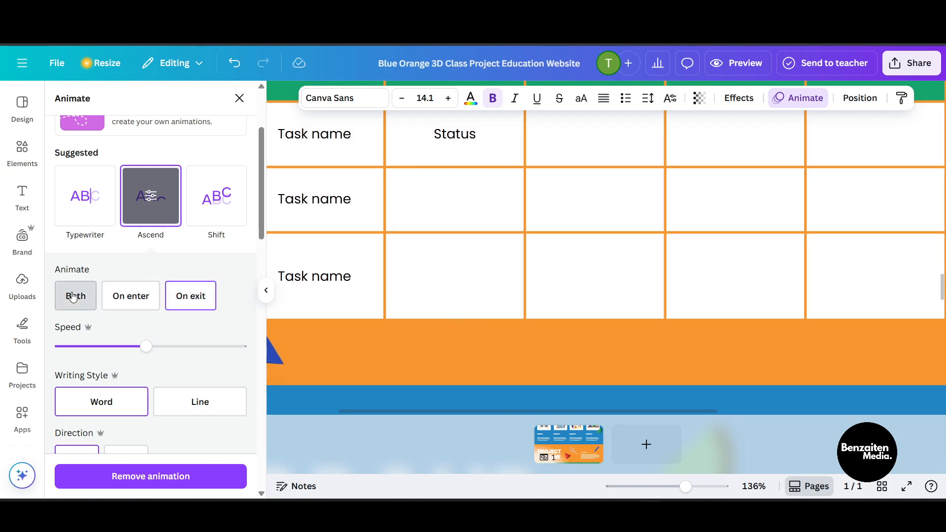
Step: Set the text animation speed to the slowest setting
drag(144, 346, 61, 347)
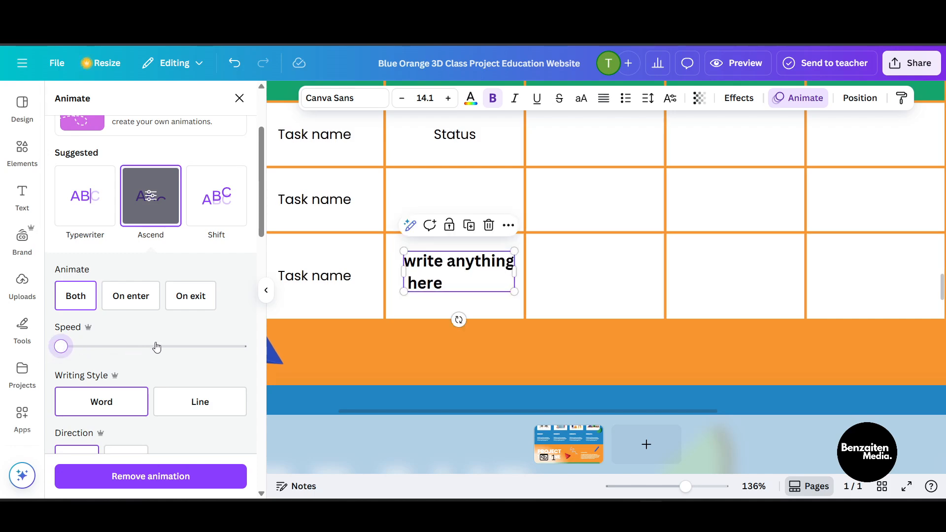
drag(154, 344, 293, 346)
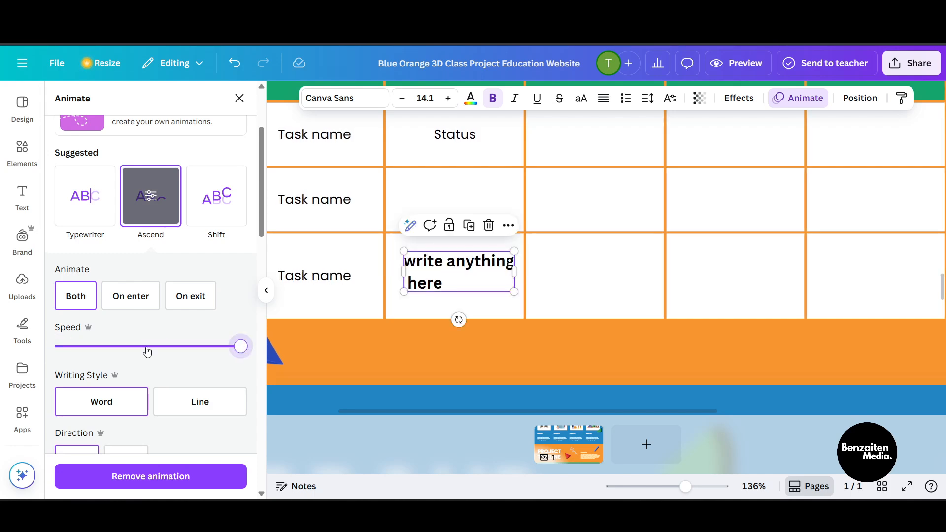
drag(146, 351, 43, 343)
scroll(135, 343, down, 1)
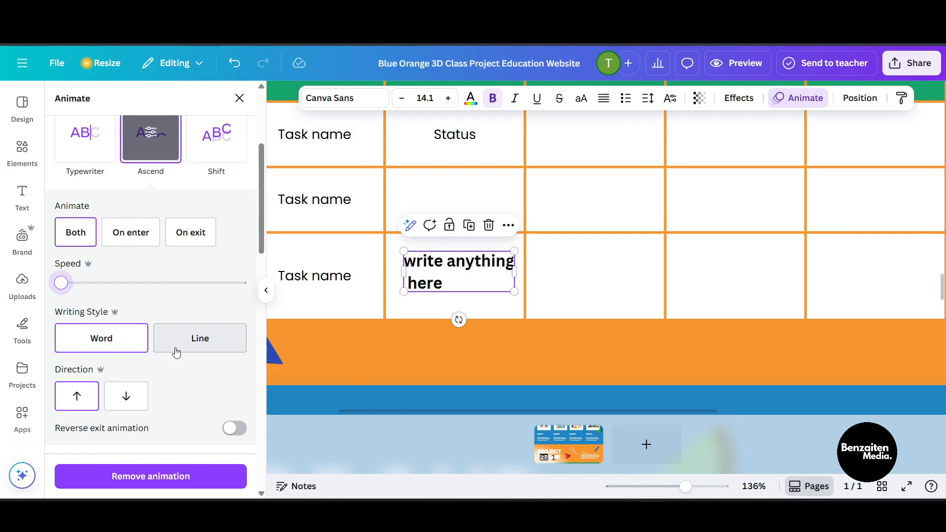
Step: Set the text animation's writing style to Line and its direction to downward
click(191, 343)
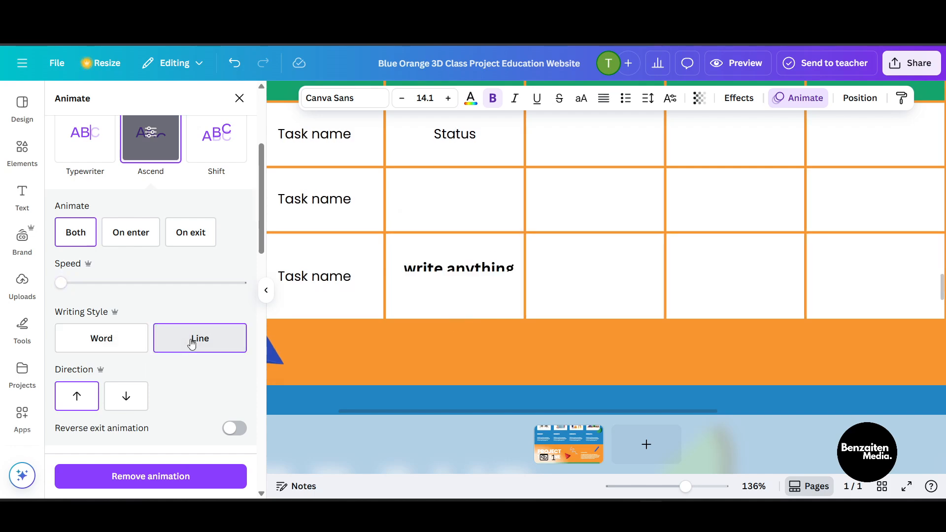
click(103, 347)
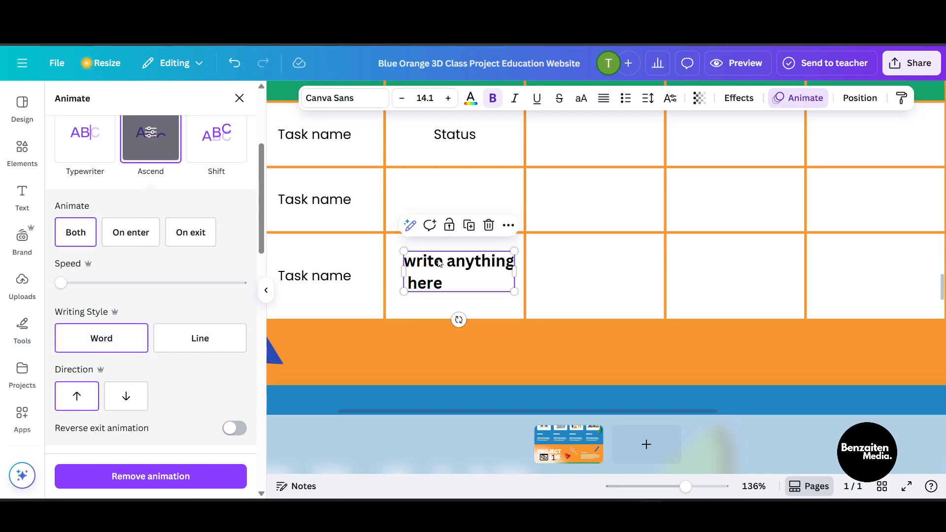
click(175, 335)
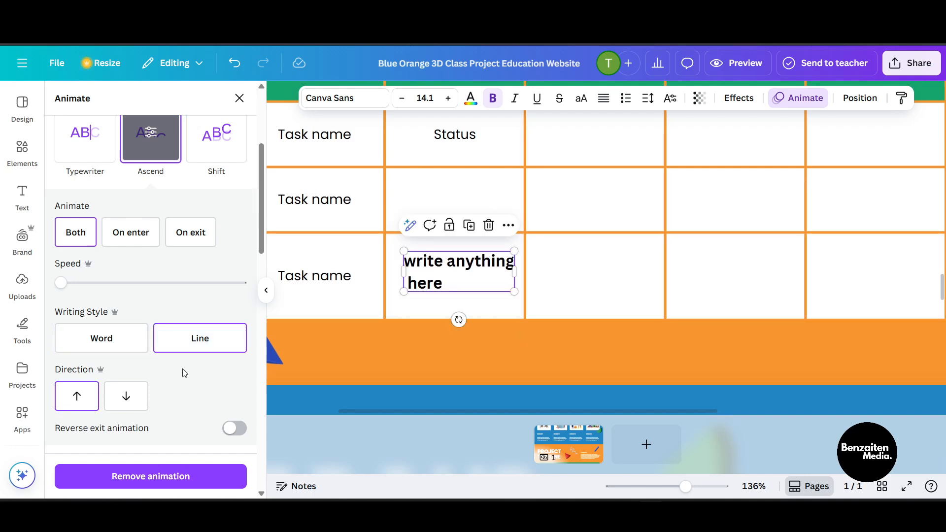
scroll(168, 368, down, 2)
click(128, 321)
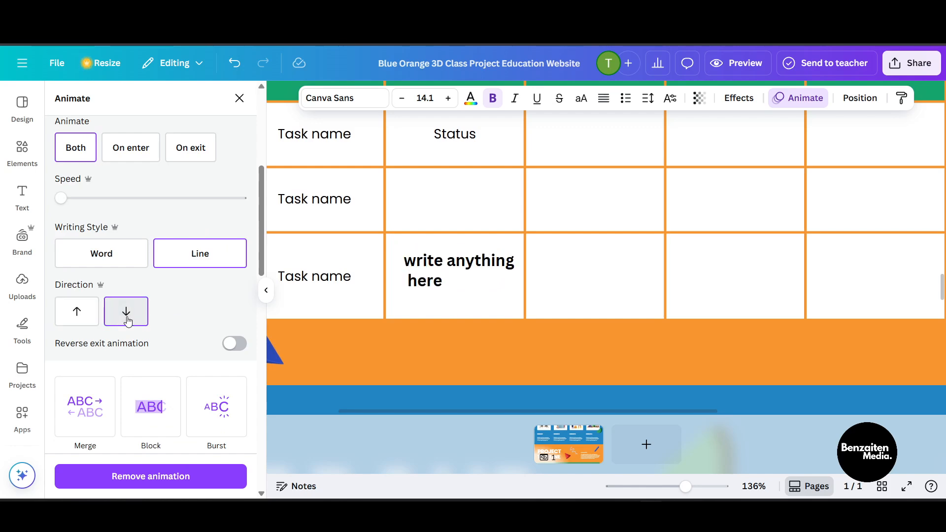
Step: Switch the text's animation to Block and close the animation options
scroll(160, 377, down, 2)
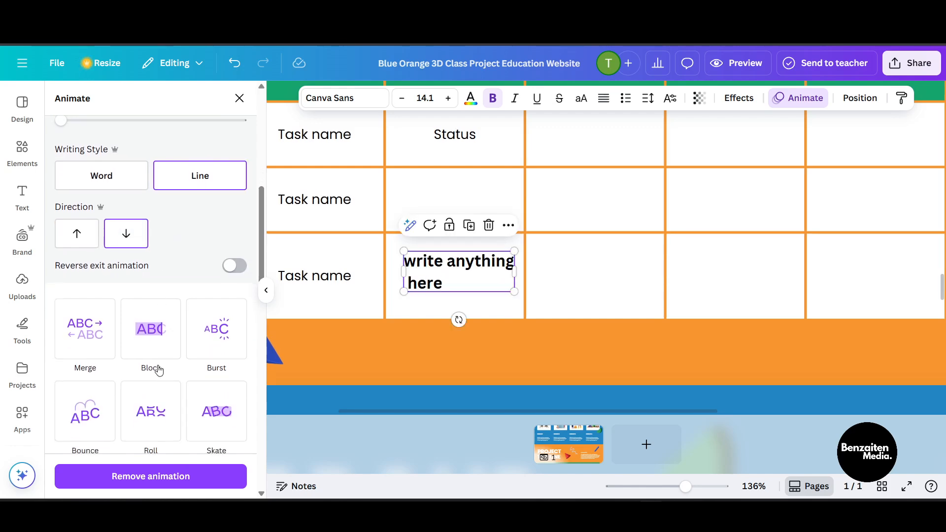
click(159, 353)
click(159, 353)
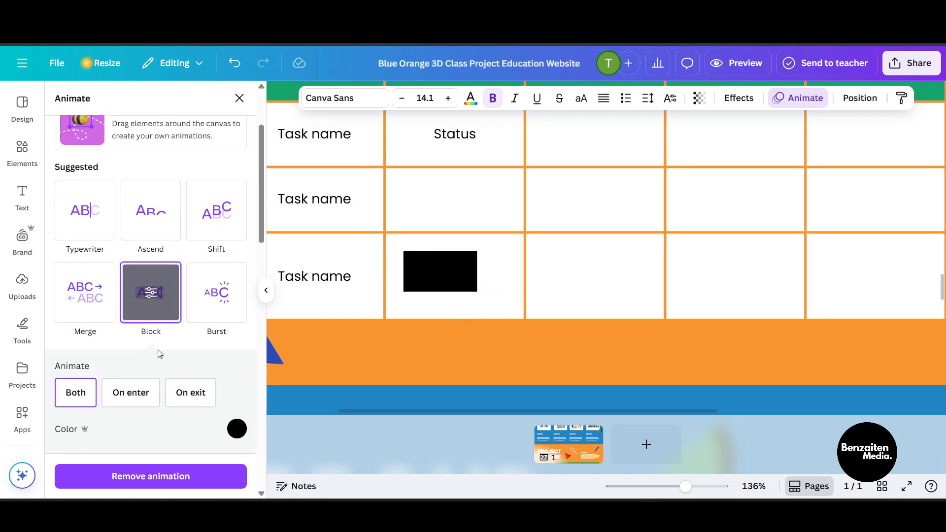
scroll(204, 372, down, 5)
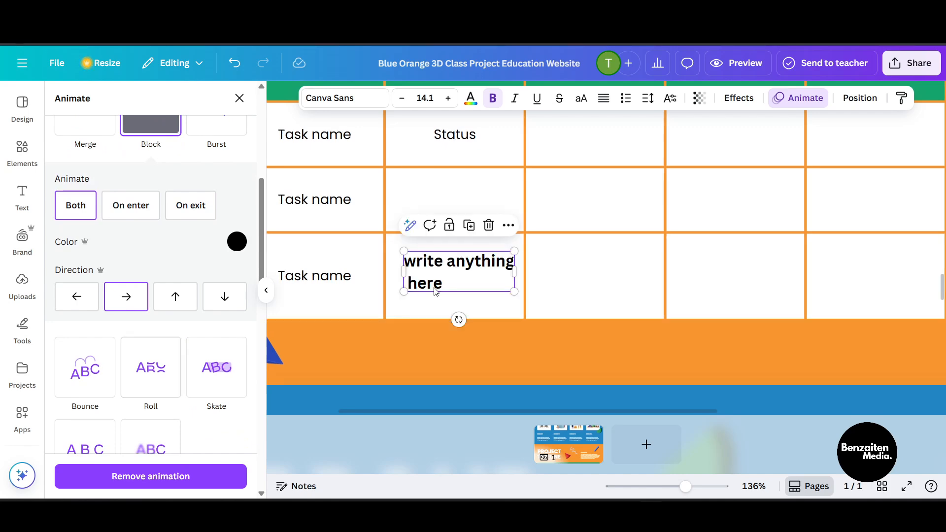
click(240, 98)
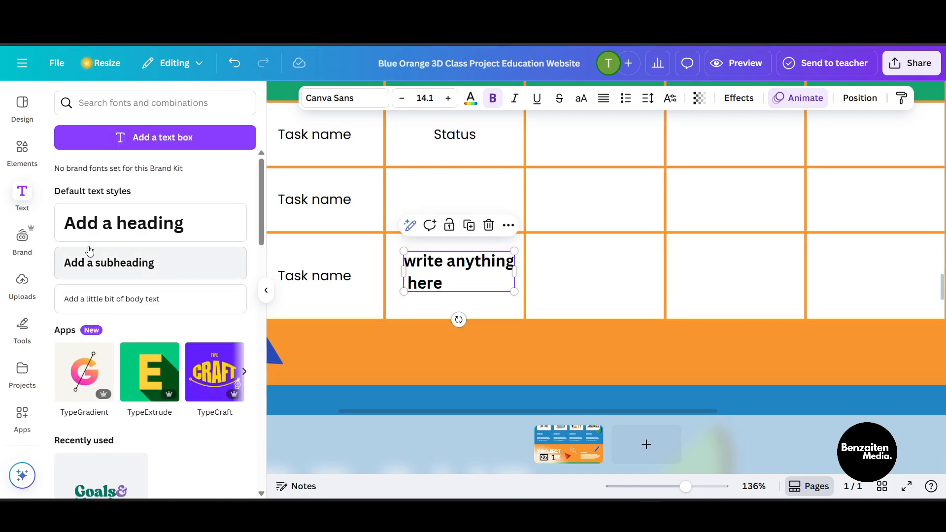
Step: Select the GROUP RESULTS heading in the section above
scroll(113, 389, down, 10)
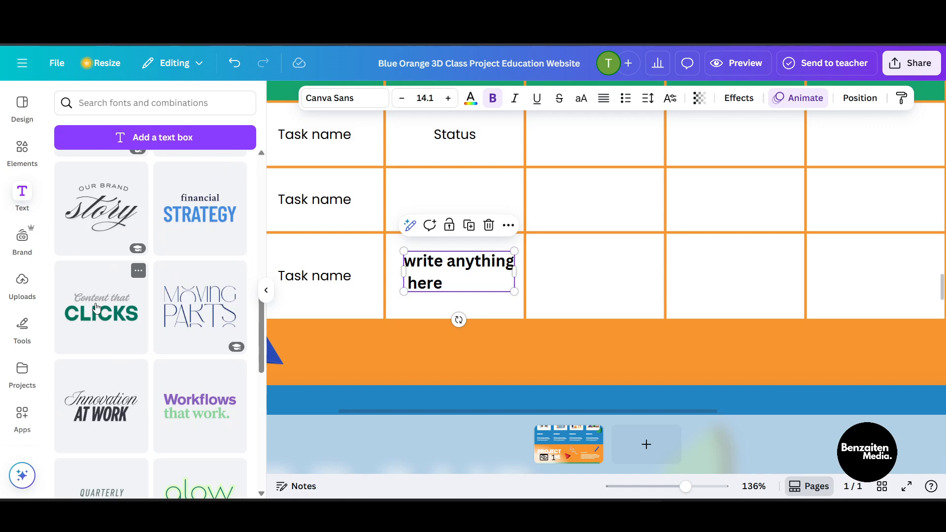
mouse_move(97, 308)
mouse_down()
mouse_move(449, 242)
mouse_move(614, 268)
mouse_move(646, 439)
mouse_move(104, 309)
mouse_up()
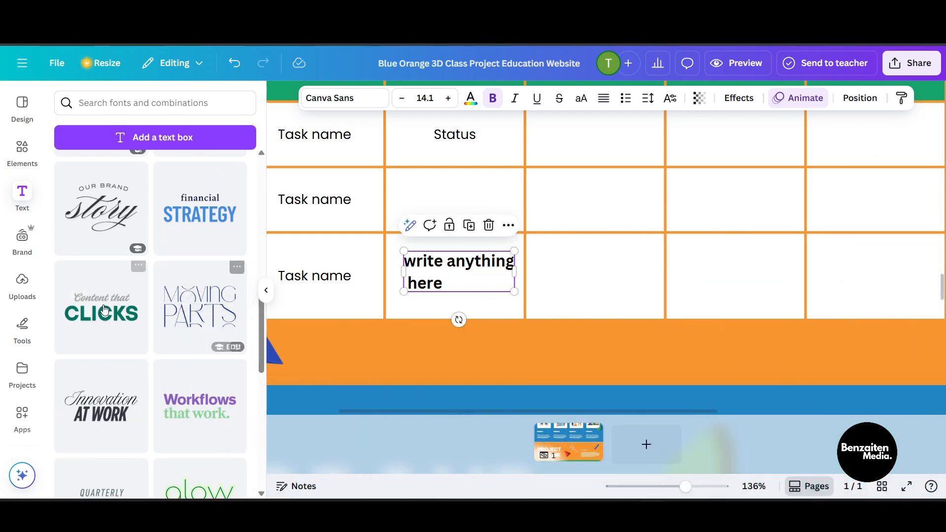
scroll(515, 288, up, 5)
ctrl+scroll(515, 287, down, 5)
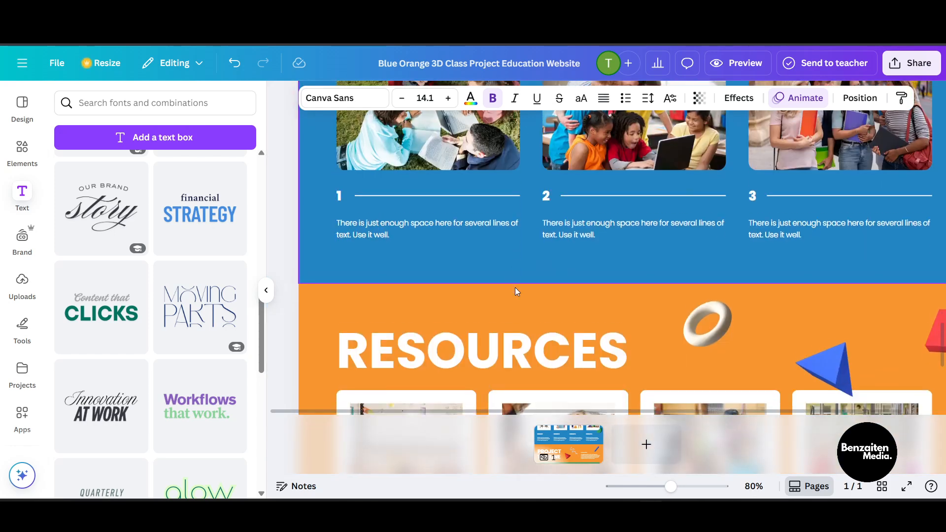
scroll(515, 287, up, 4)
click(394, 209)
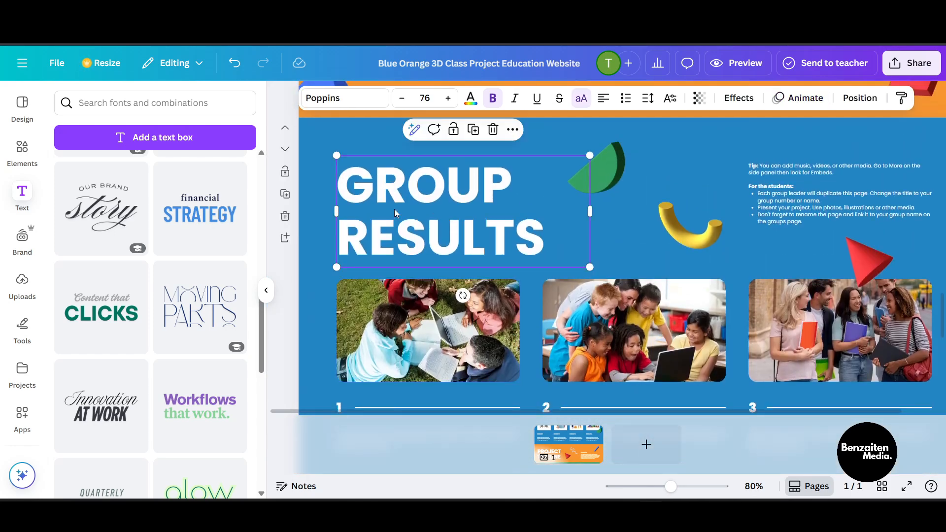
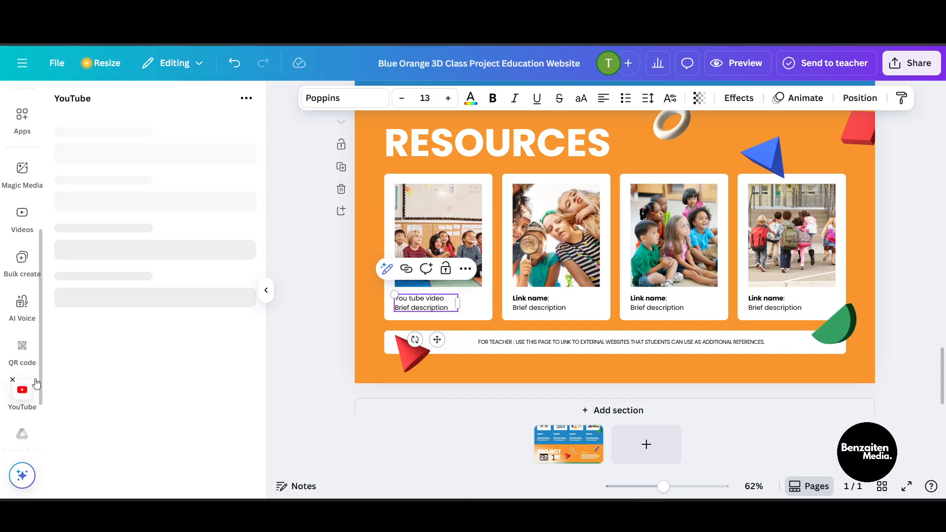
Step: Search the apps for "you tube" and open the YouTube app
click(24, 118)
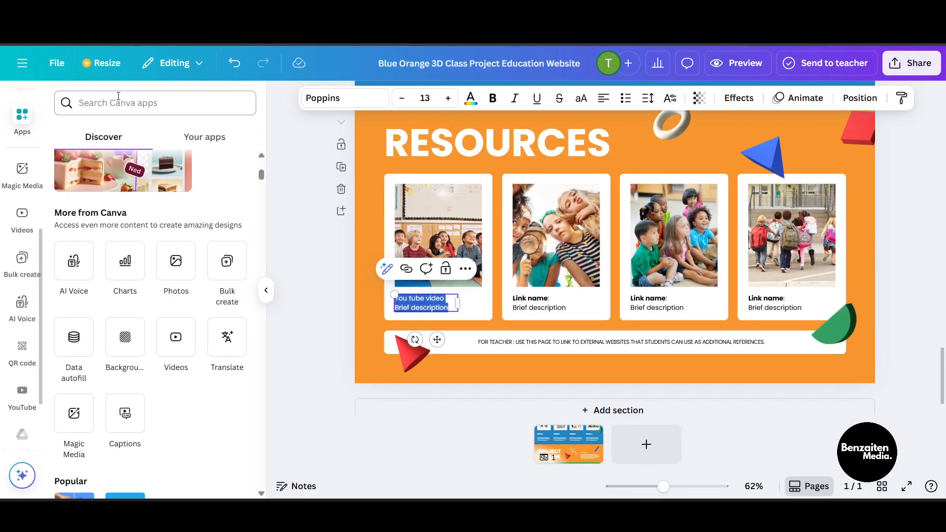
click(118, 96)
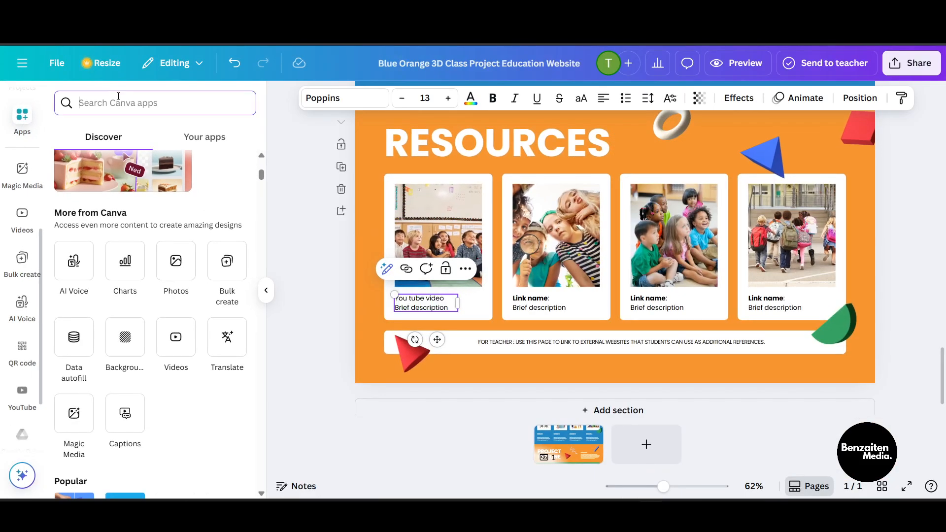
text(you tube)
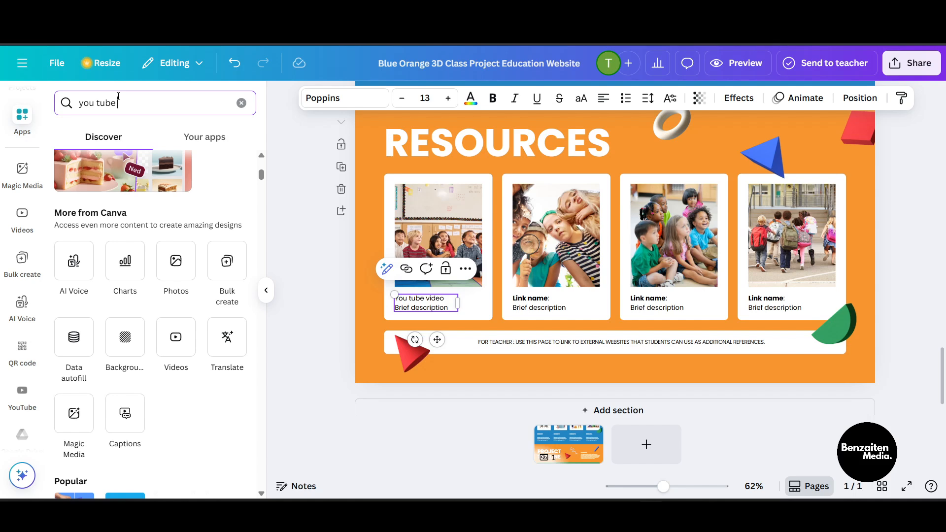
key(Return)
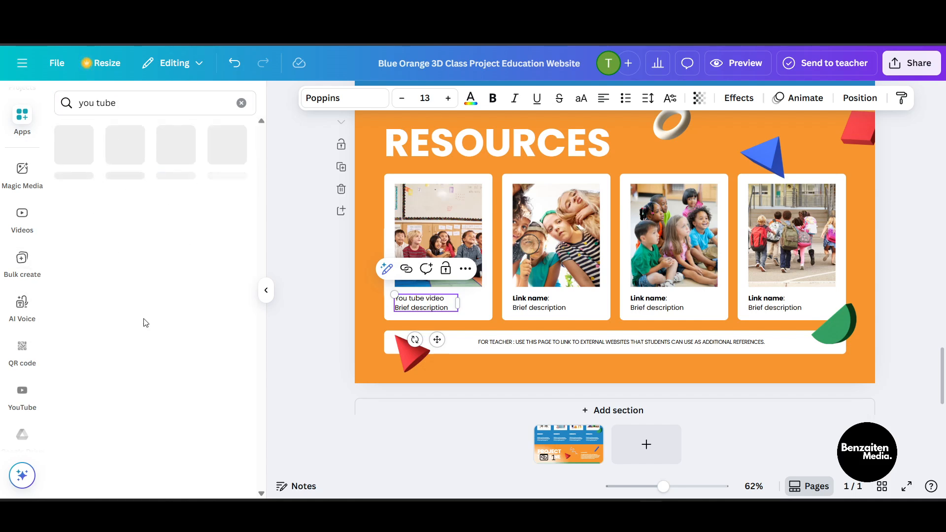
click(22, 392)
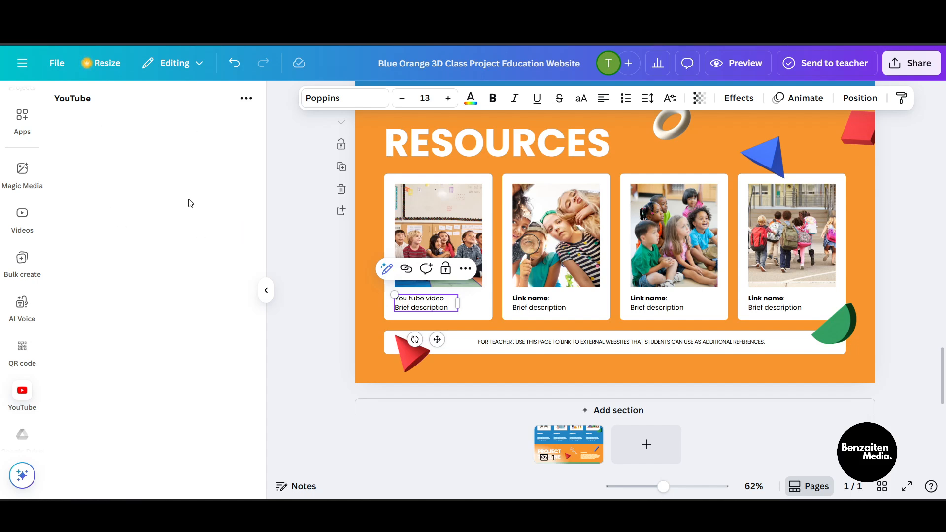
Step: Preview the website and scroll through all of its sections
scroll(673, 219, up, 2)
scroll(672, 219, down, 3)
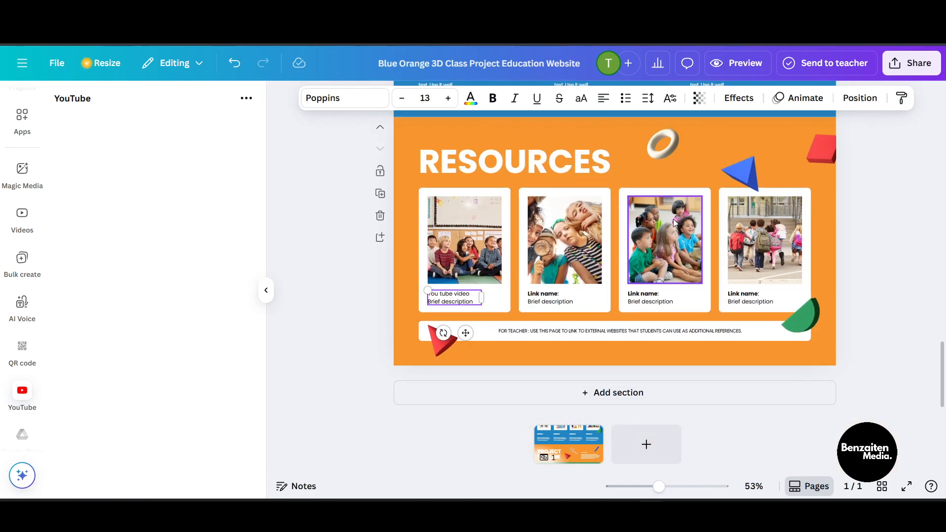
click(266, 292)
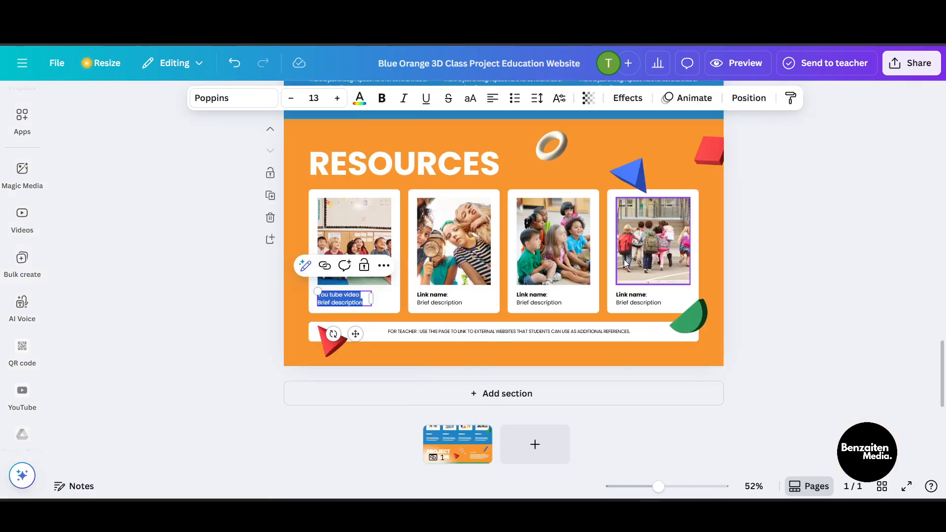
scroll(624, 261, up, 5)
scroll(624, 259, up, 8)
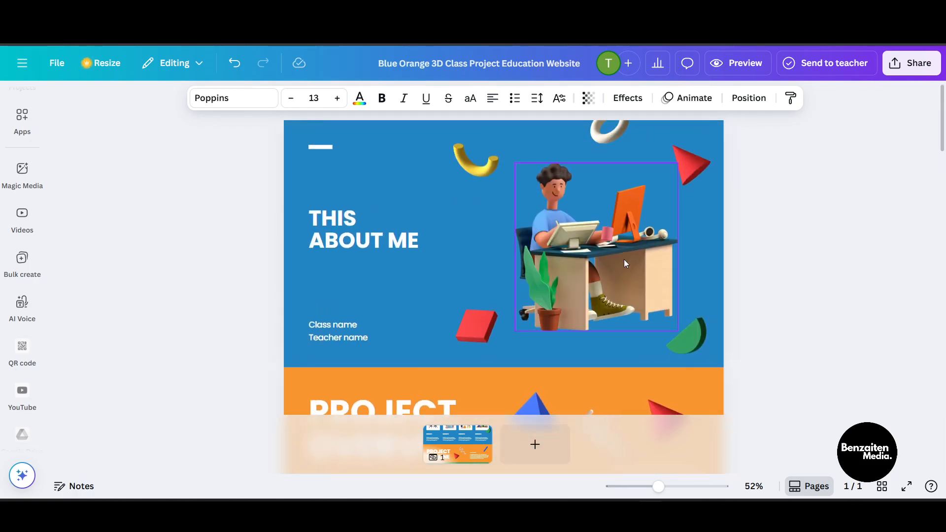
scroll(623, 259, down, 12)
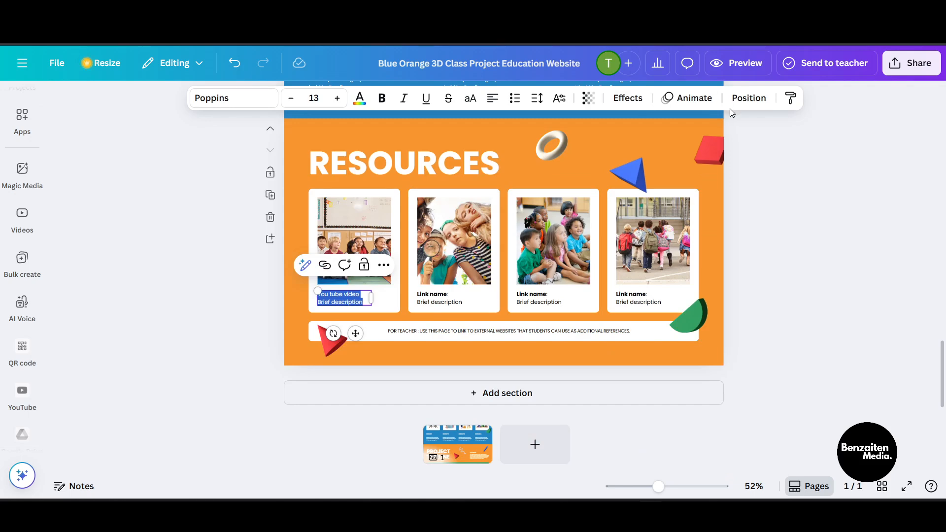
click(733, 59)
scroll(574, 249, up, 10)
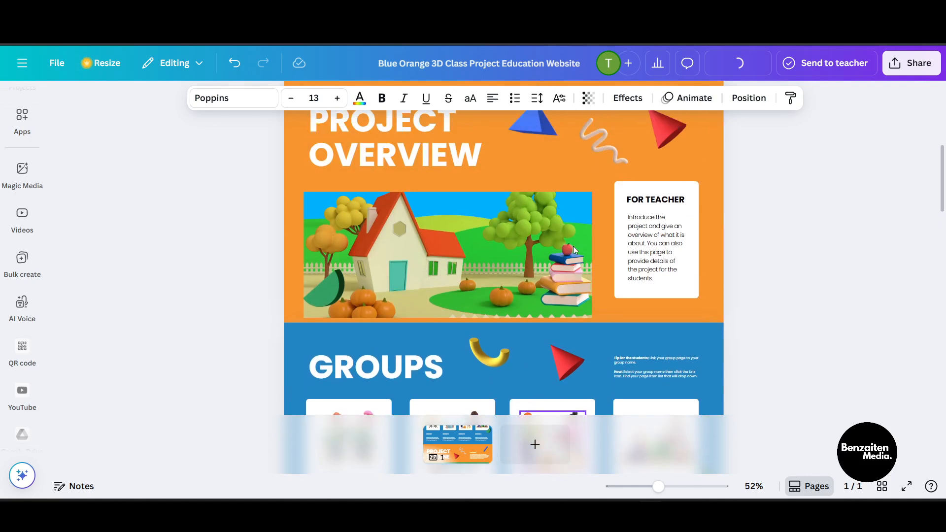
scroll(572, 249, up, 4)
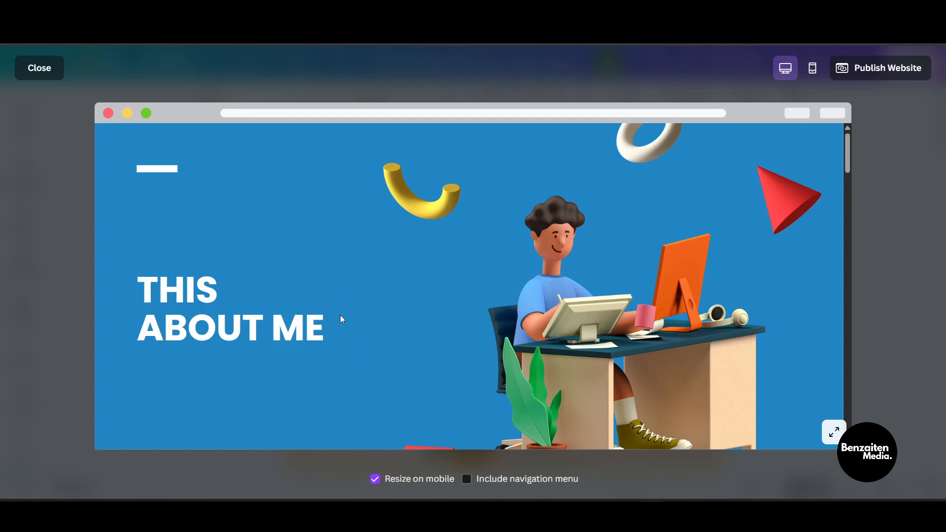
scroll(422, 320, down, 10)
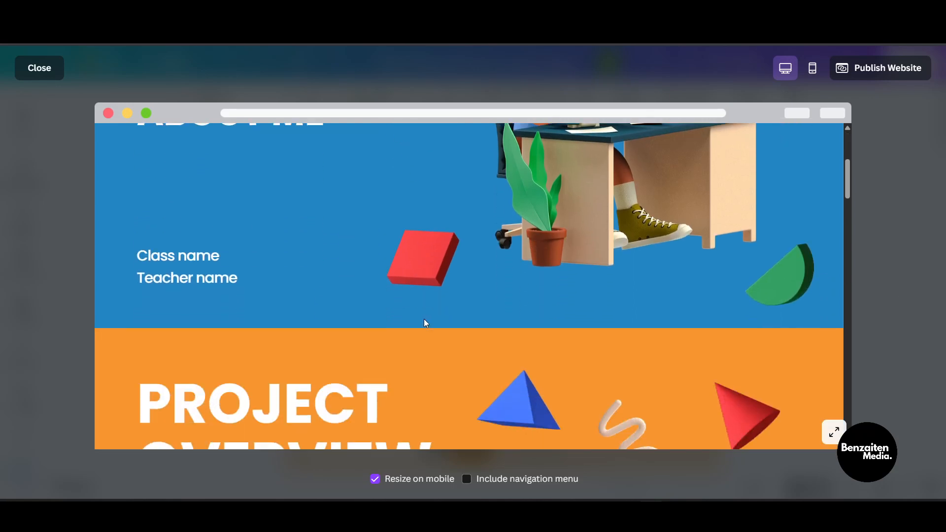
scroll(428, 324, down, 12)
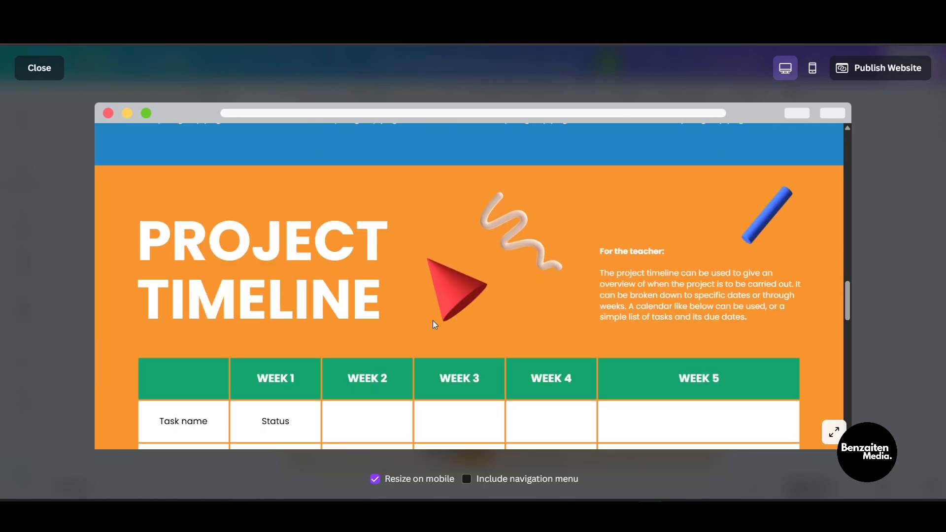
scroll(421, 337, down, 3)
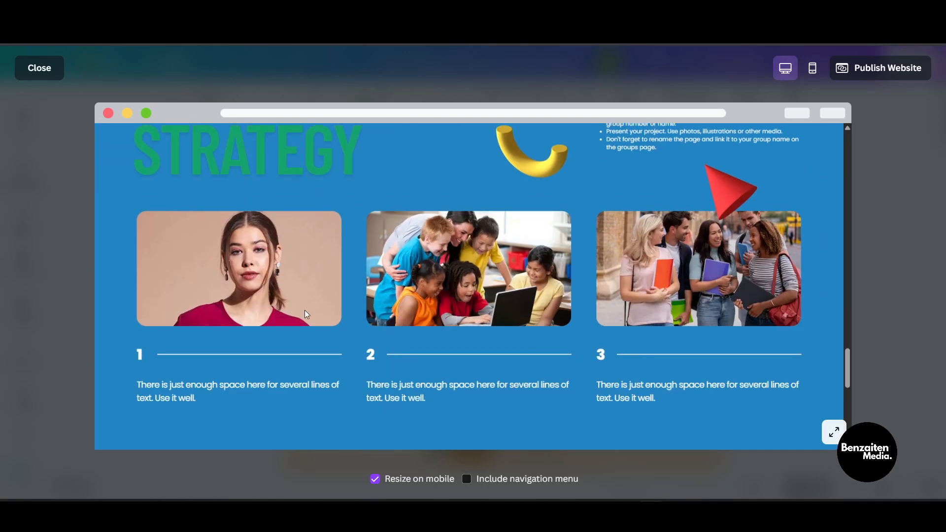
scroll(298, 290, down, 8)
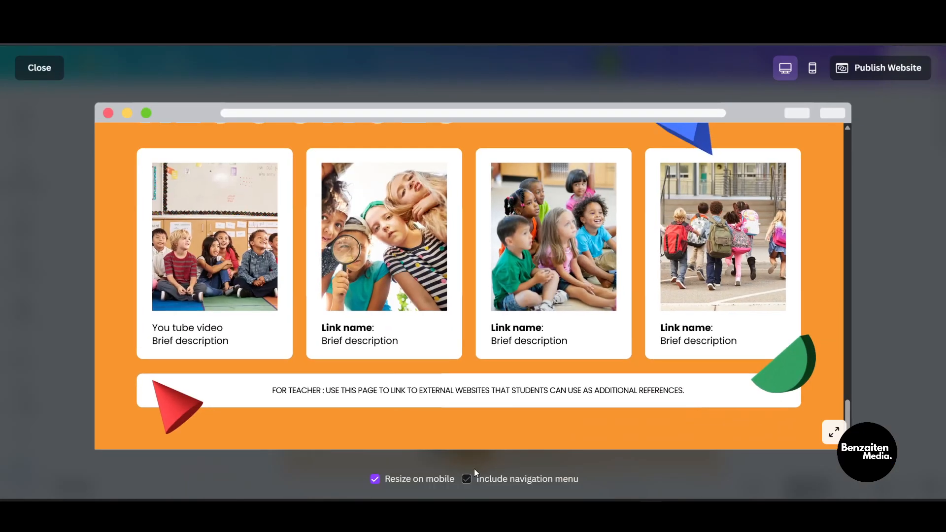
Step: Enable the navigation menu option in the website preview and close the preview
click(472, 476)
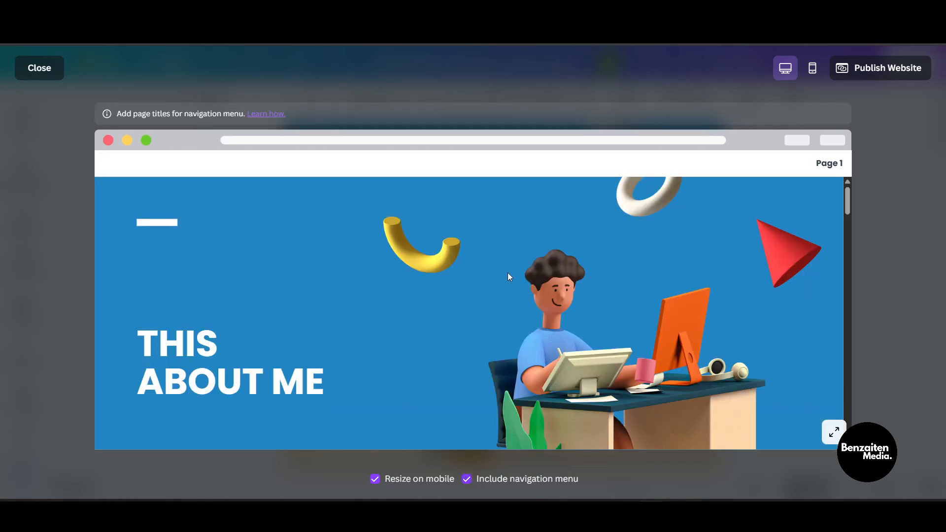
scroll(507, 274, down, 3)
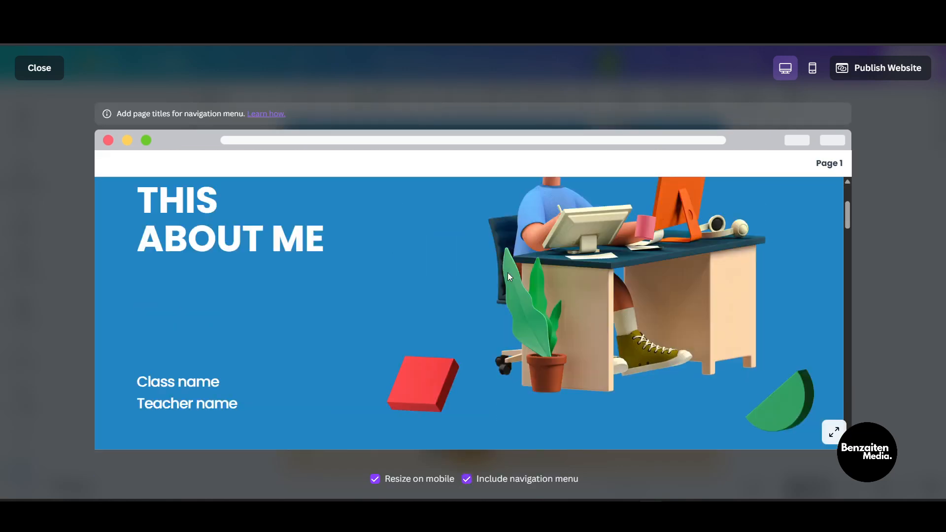
scroll(508, 275, up, 2)
scroll(509, 277, down, 6)
scroll(572, 211, up, 7)
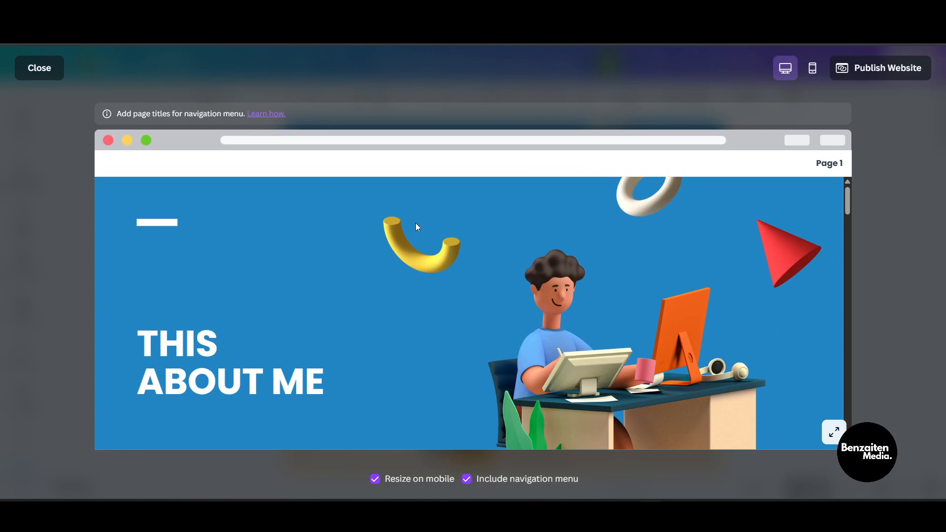
scroll(365, 291, down, 1)
scroll(365, 291, up, 1)
click(52, 65)
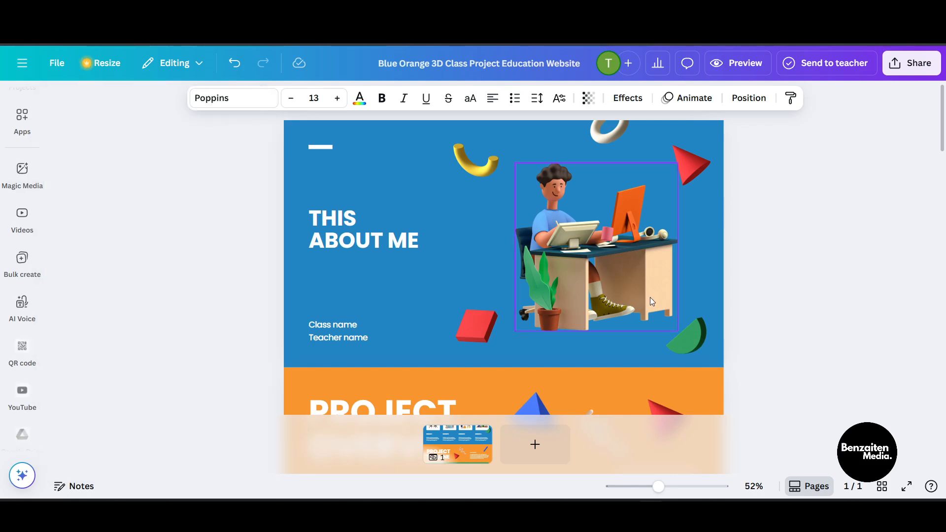
Step: Add a square shape from Elements and resize it into a wide thin bar along the top of the hero section
click(120, 202)
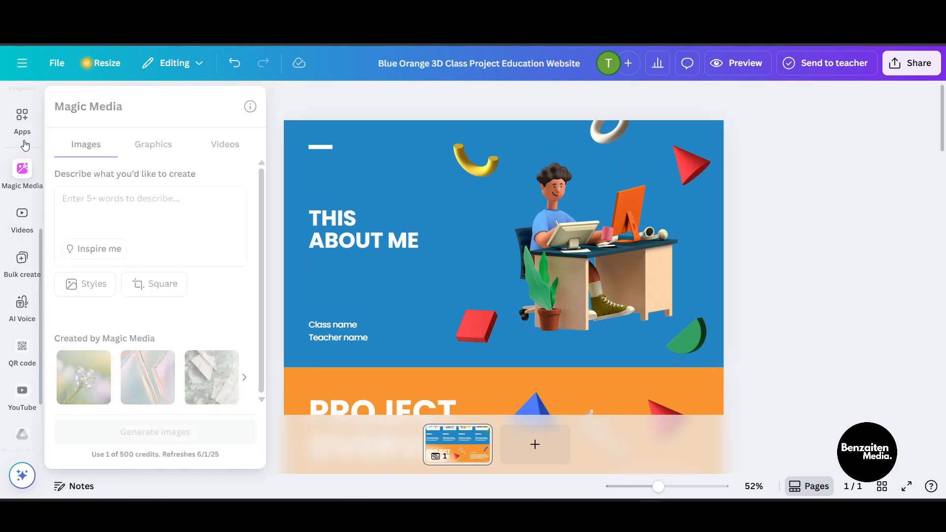
scroll(25, 152, up, 5)
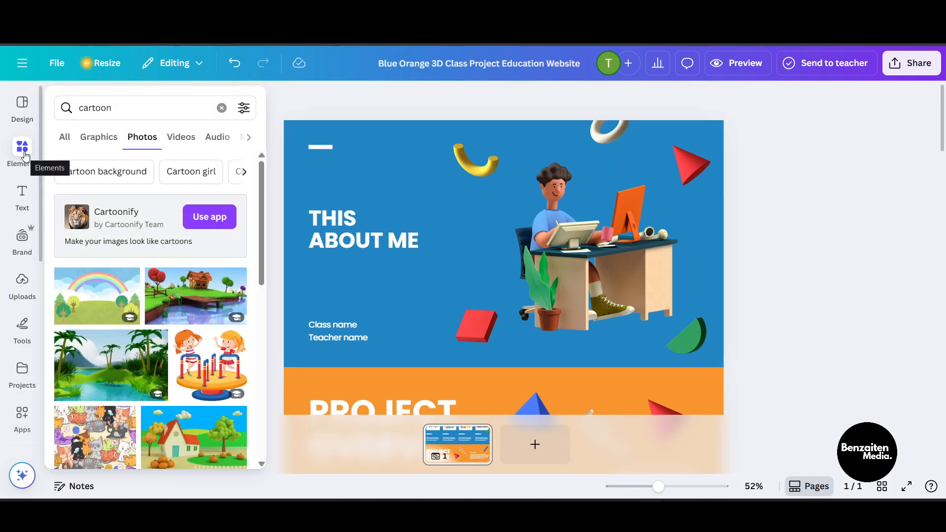
click(26, 156)
click(141, 104)
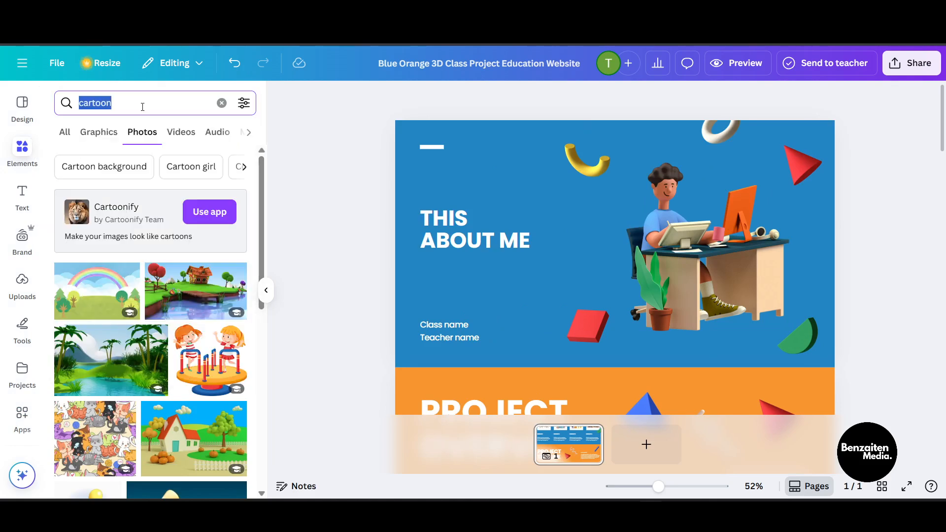
key(BackSpace)
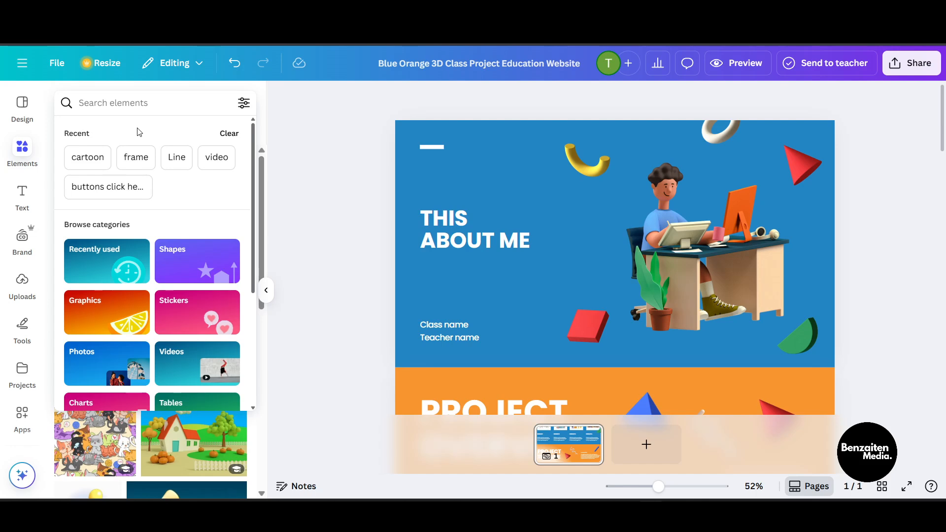
scroll(163, 179, down, 2)
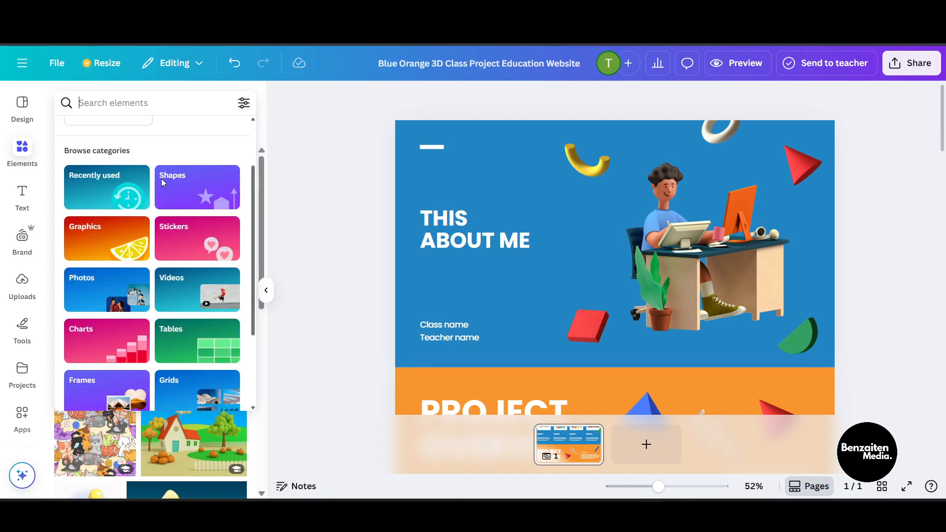
click(193, 192)
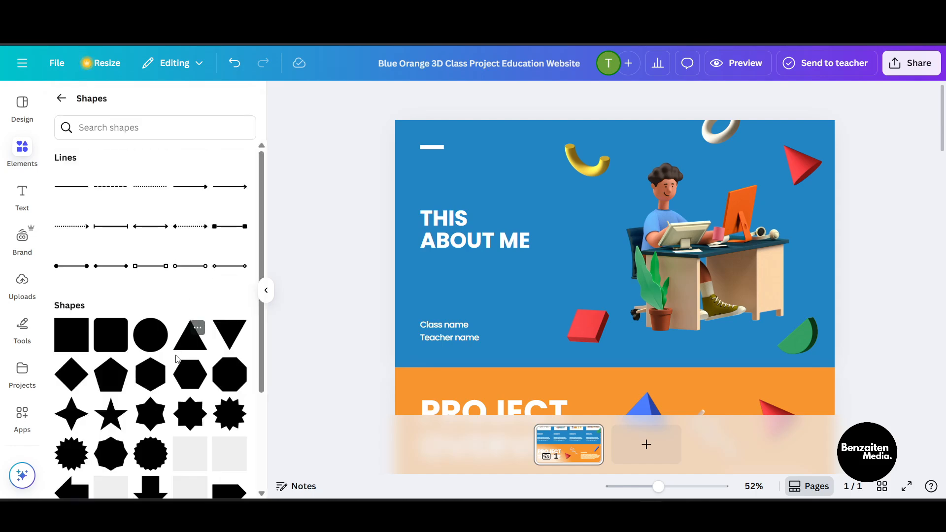
scroll(171, 371, down, 1)
drag(104, 269, 542, 146)
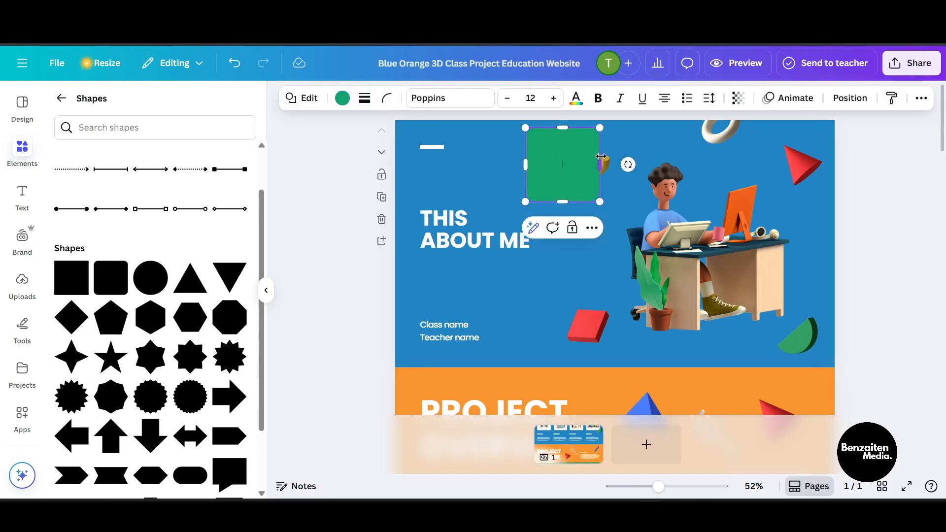
drag(600, 156, 795, 160)
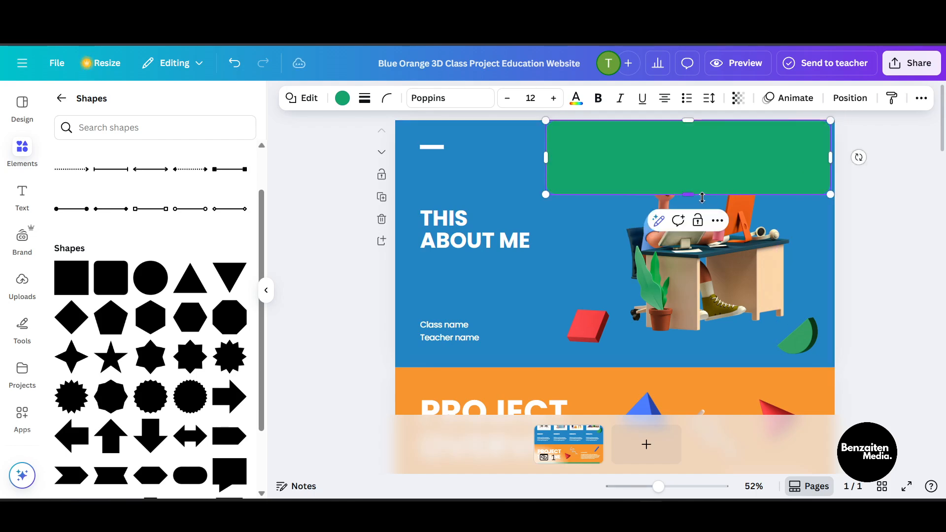
drag(697, 196, 689, 147)
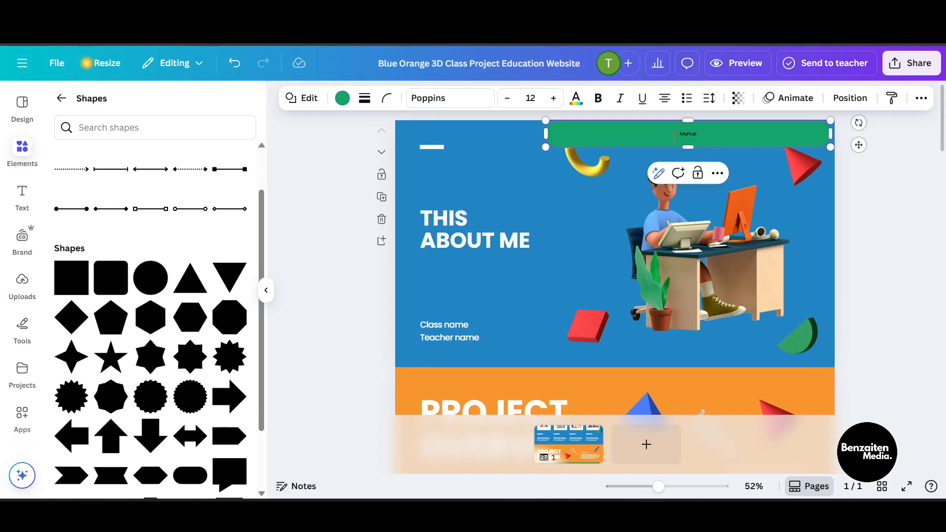
Step: Set the font of the text inside the green bar to League Spartan
right_click(675, 137)
right_click(703, 121)
click(697, 136)
drag(701, 136, 387, 125)
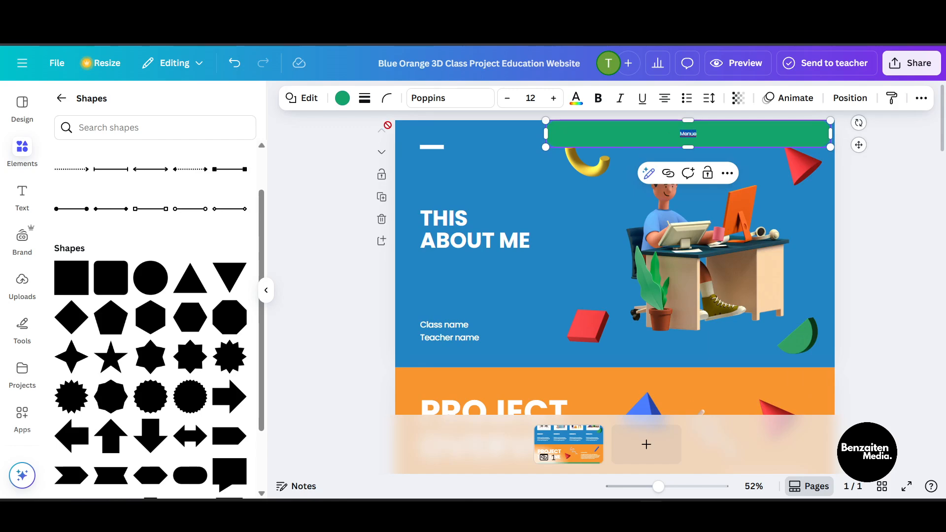
click(438, 99)
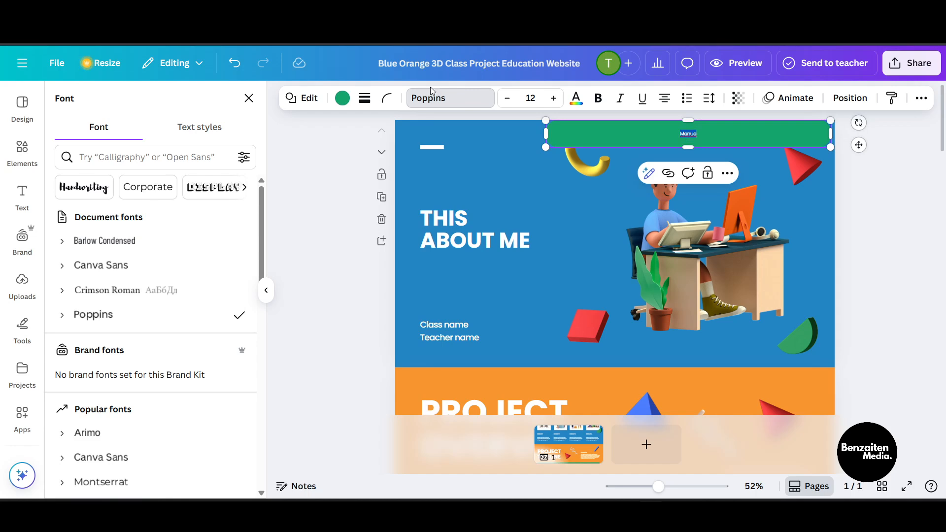
scroll(148, 275, down, 4)
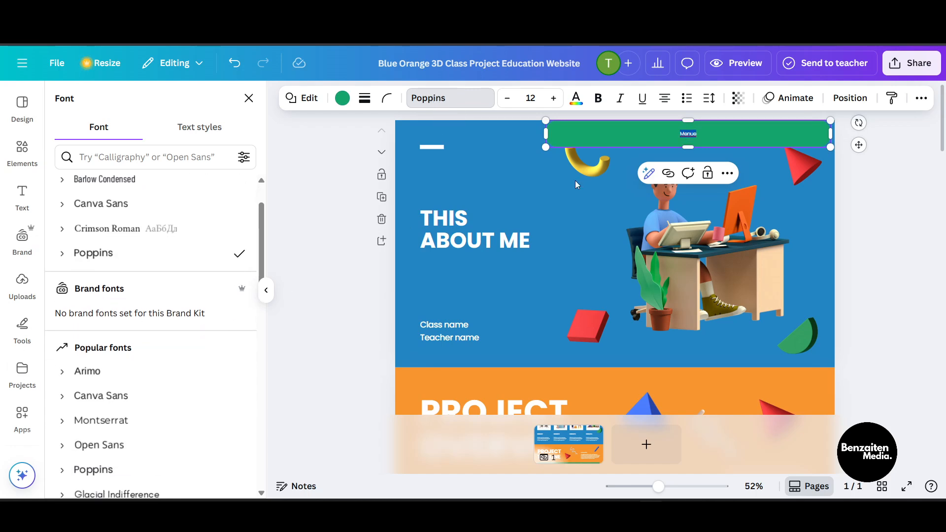
click(132, 396)
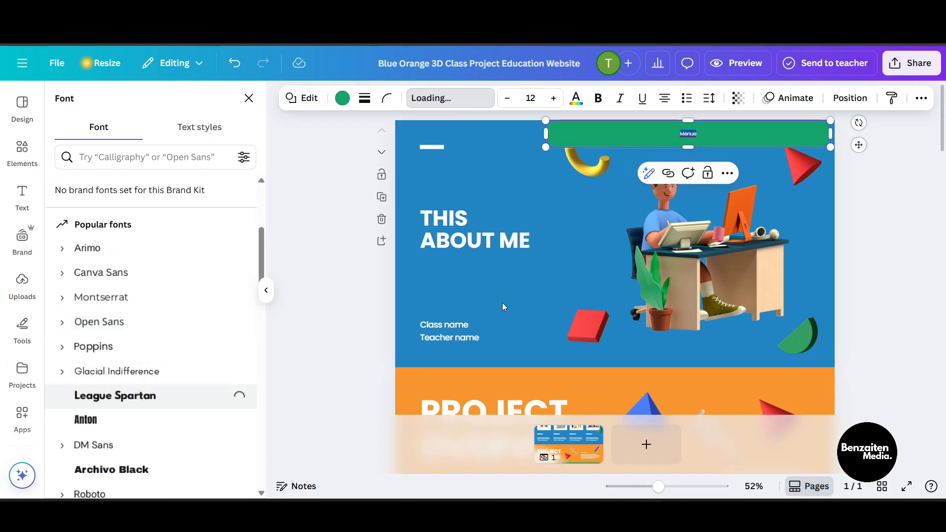
click(901, 217)
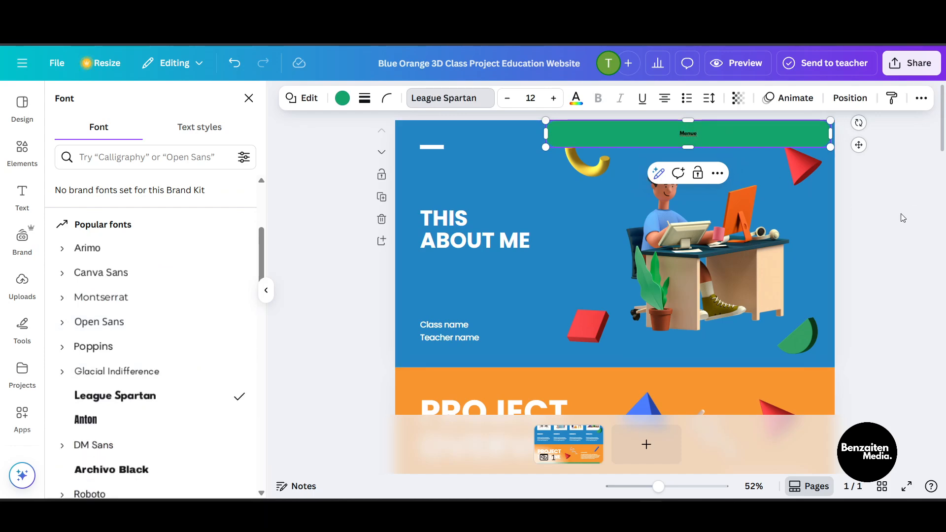
Step: Delete the text inside the green bar and deselect it
click(682, 145)
double_click(686, 134)
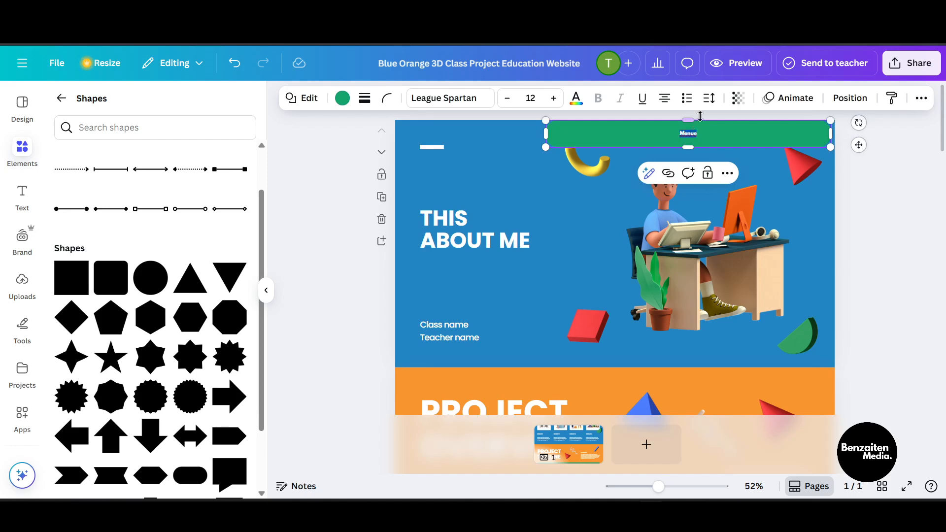
key(BackSpace)
click(293, 252)
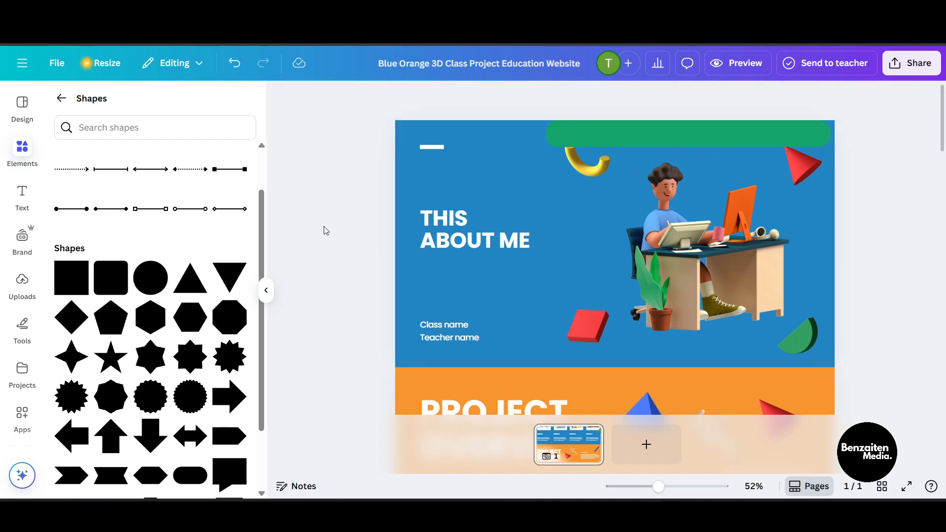
Step: Add a text box reading "Menu" and set its font to League Spartan
click(22, 196)
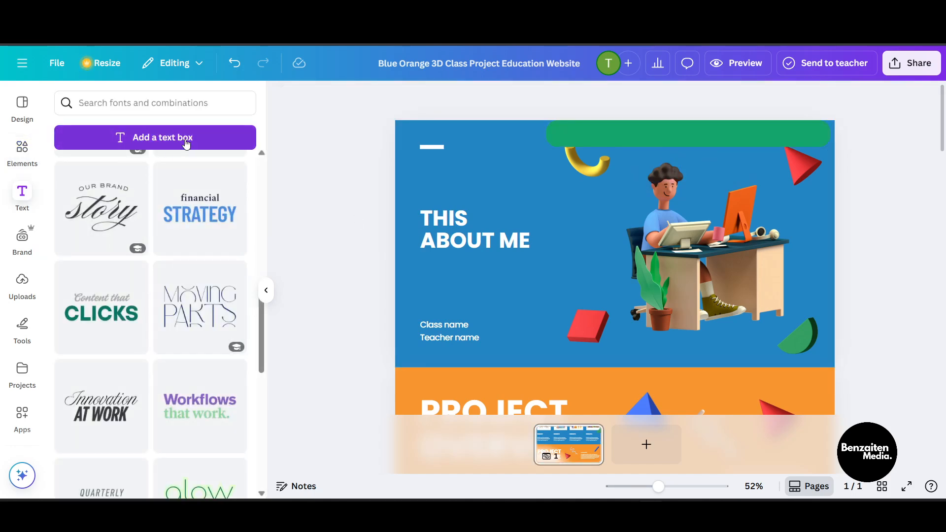
click(185, 140)
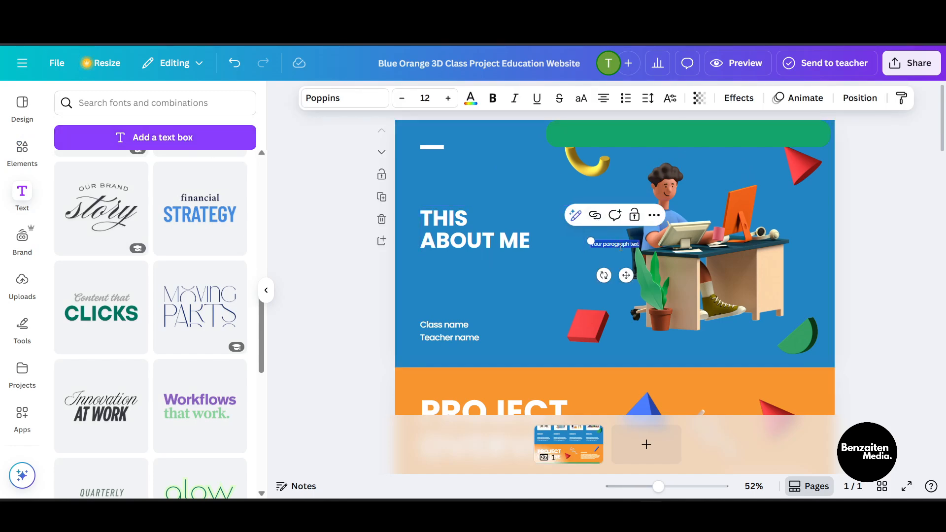
text(Menu)
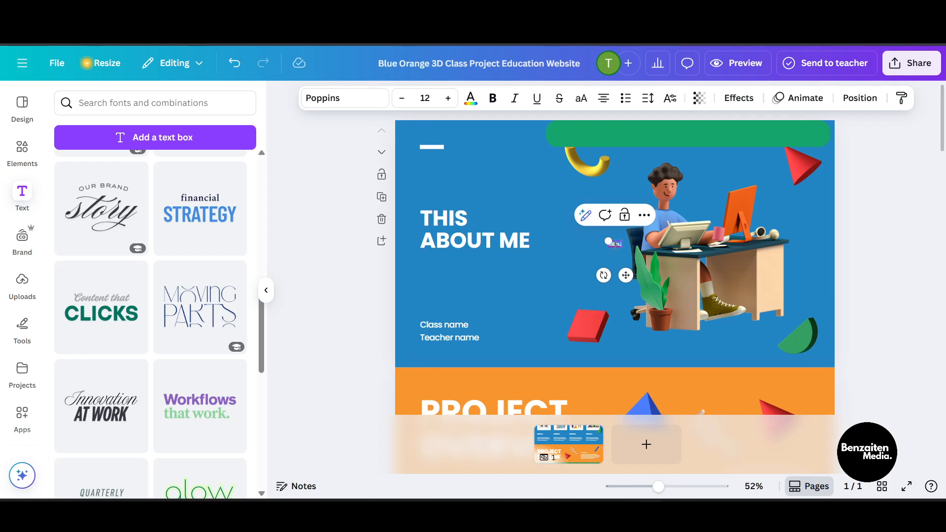
double_click(614, 245)
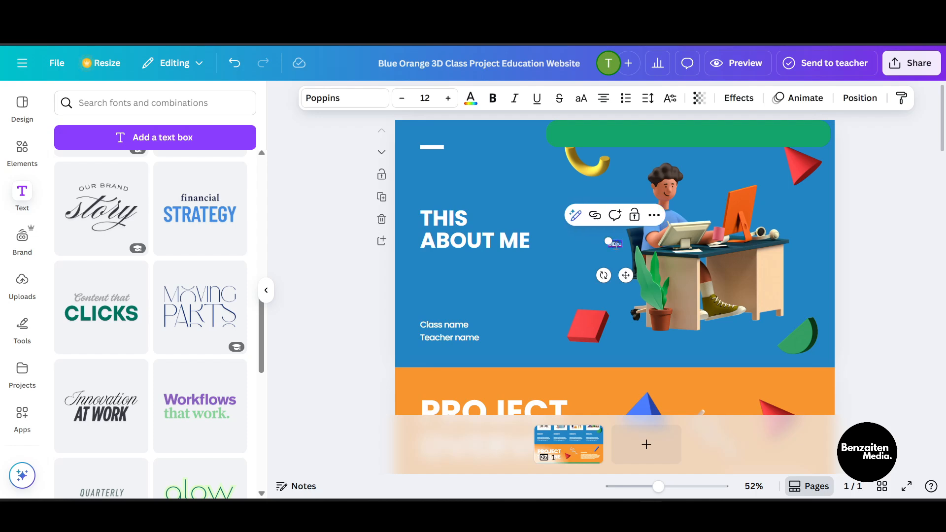
click(367, 102)
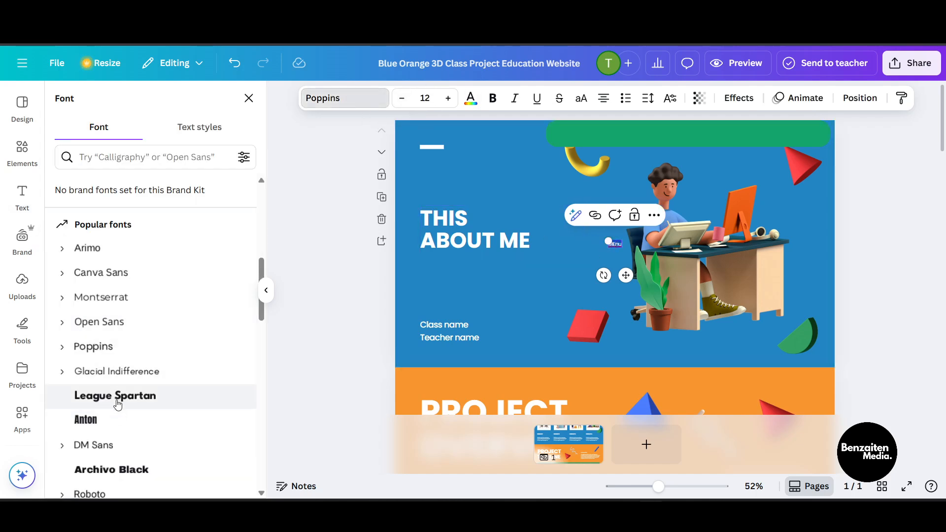
click(117, 402)
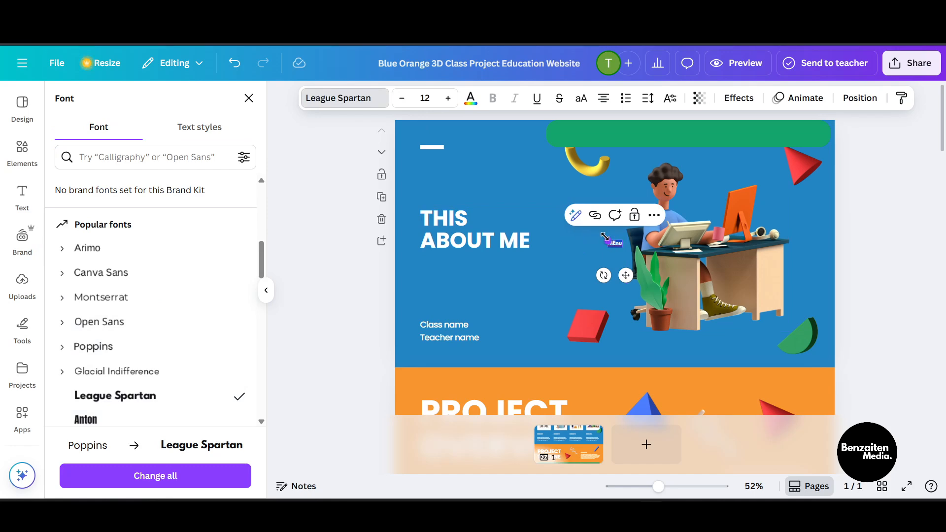
Step: Enlarge the new text box and retype its text as "menu"
drag(605, 237, 538, 210)
click(580, 231)
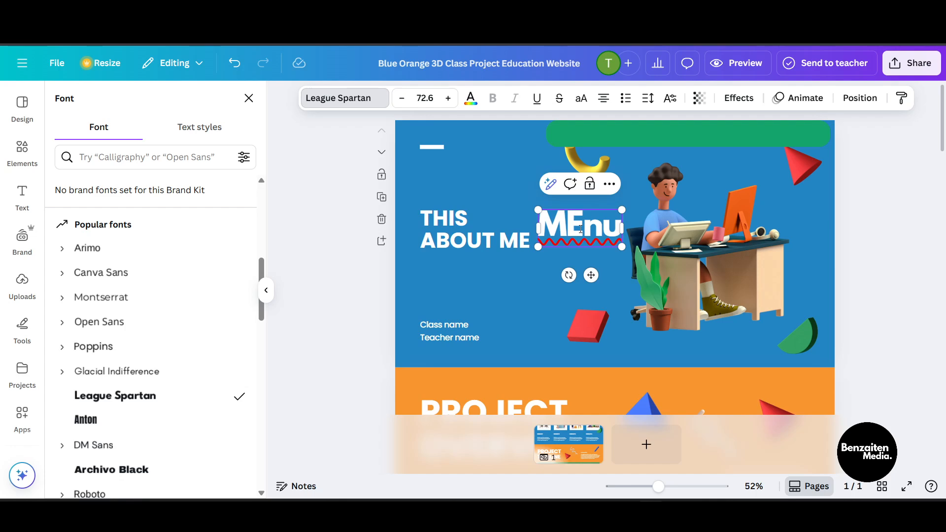
key(Delete)
key(BackSpace)
key(BackSpace)
key(Delete)
text(m)
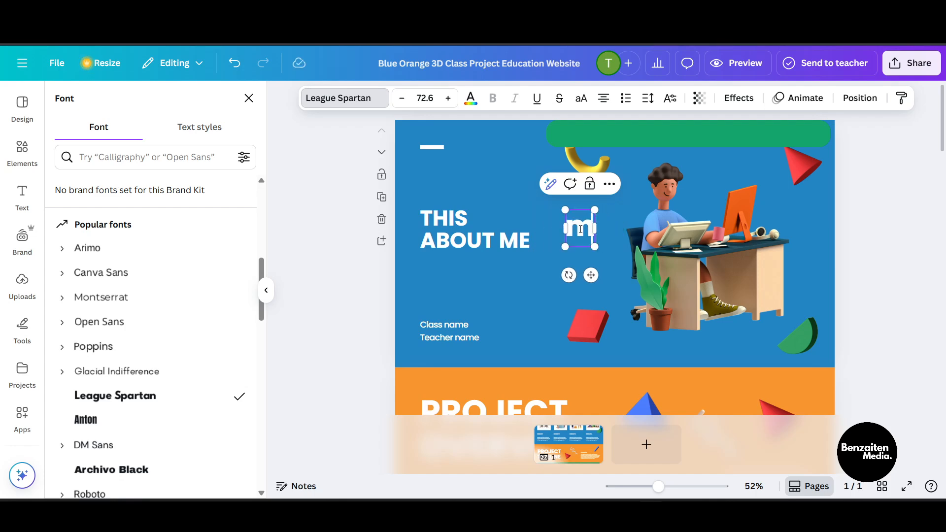
text(enu)
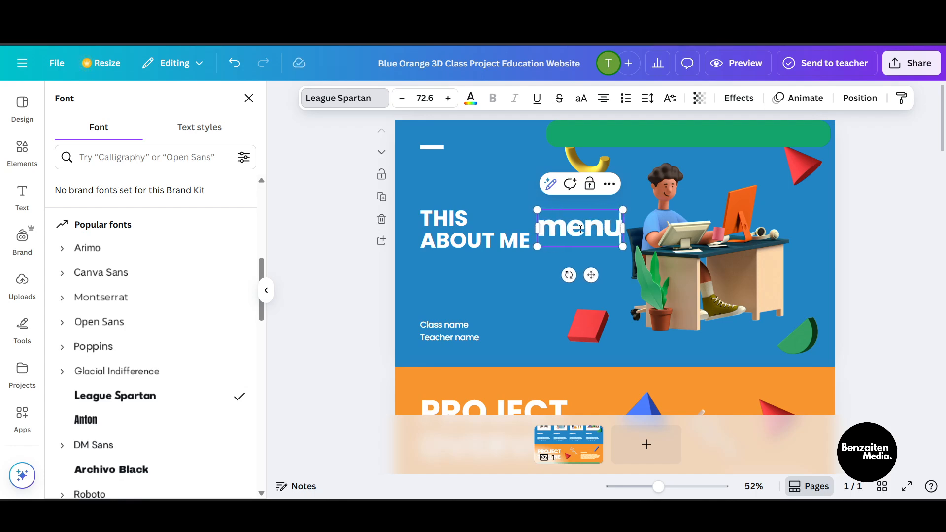
Step: Move the "menu" text onto the green bar and shrink it to about 31 pt
click(848, 256)
drag(585, 227, 615, 116)
click(925, 229)
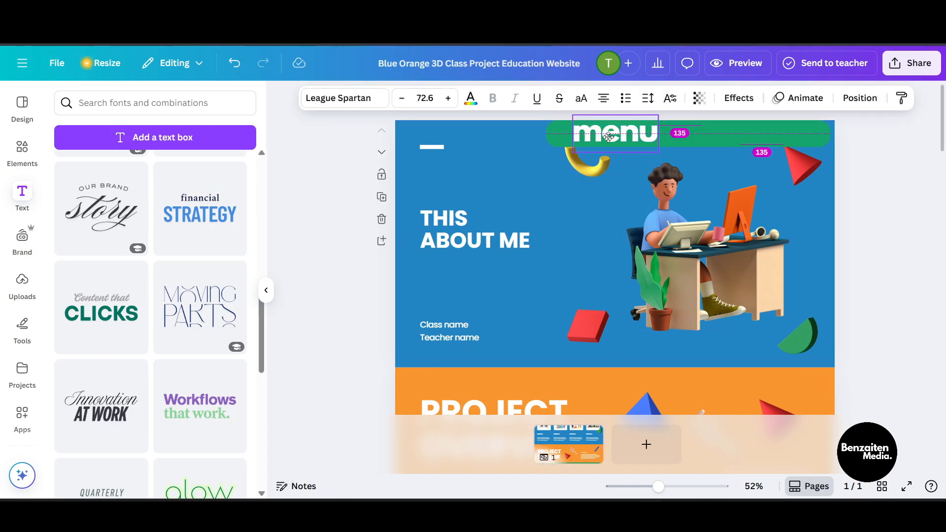
drag(654, 153, 599, 138)
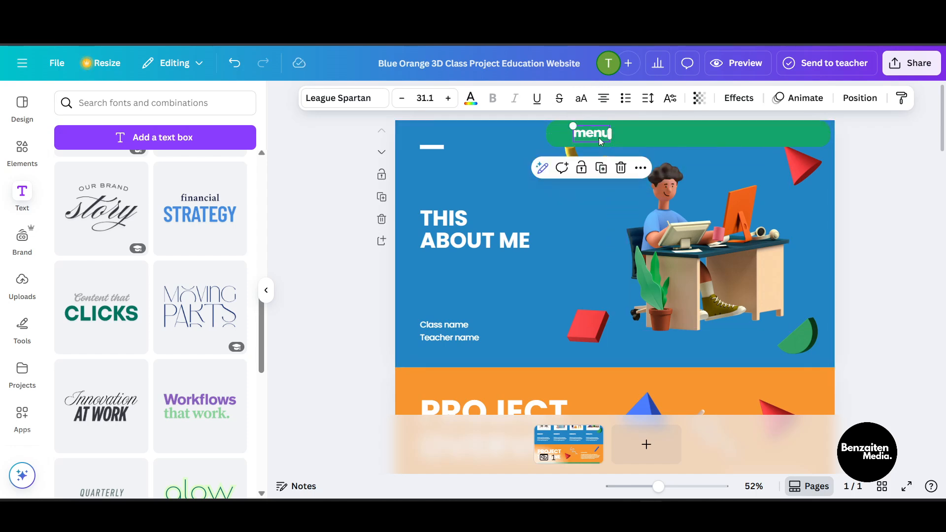
click(639, 168)
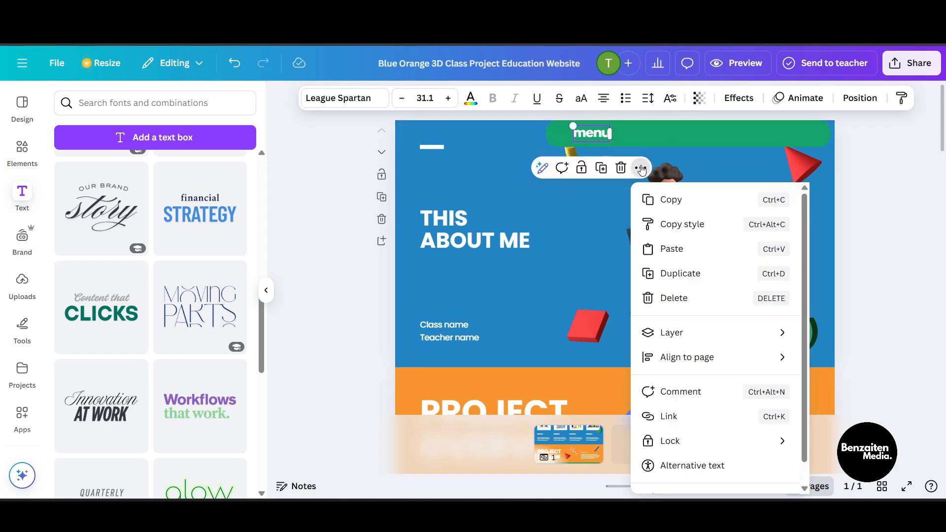
click(672, 272)
drag(597, 137, 634, 130)
click(679, 165)
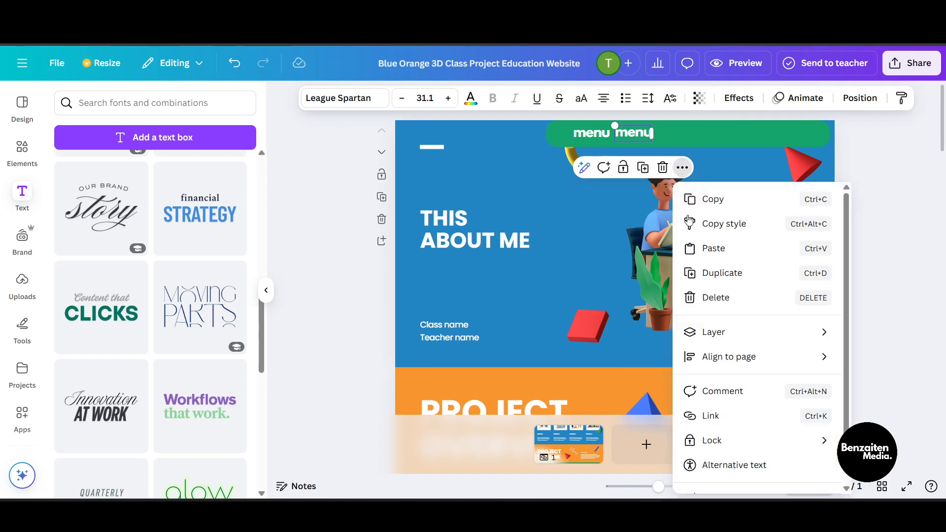
click(703, 297)
click(712, 302)
double_click(712, 301)
click(635, 149)
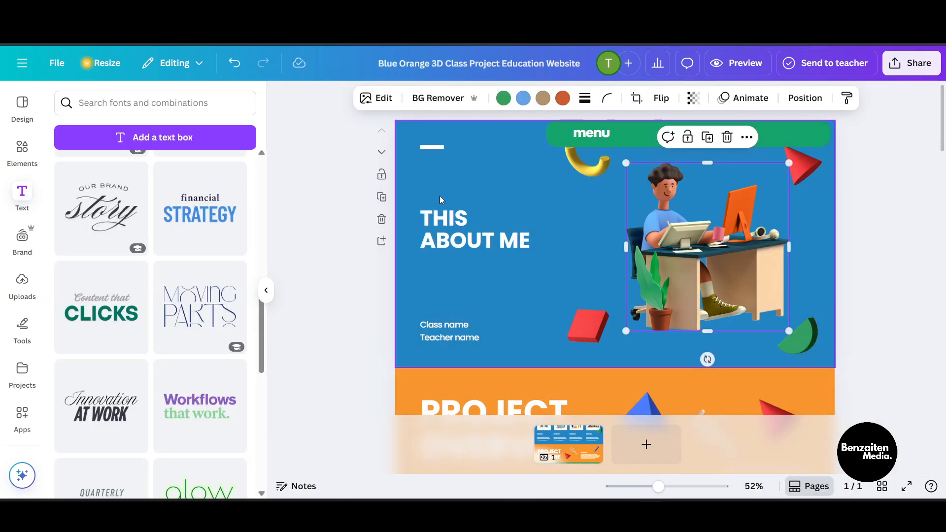
Step: Duplicate the "menu" text three times and spread the copies along the green bar
click(596, 134)
click(640, 169)
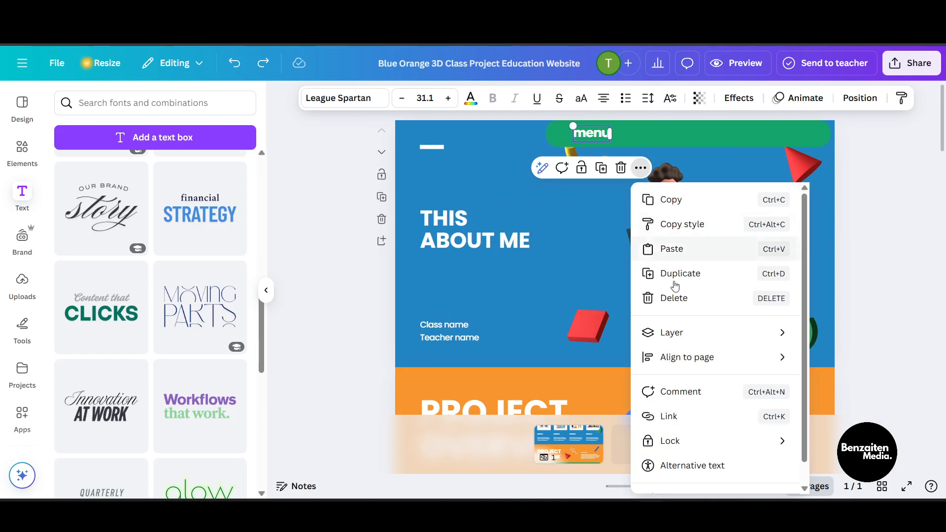
click(660, 278)
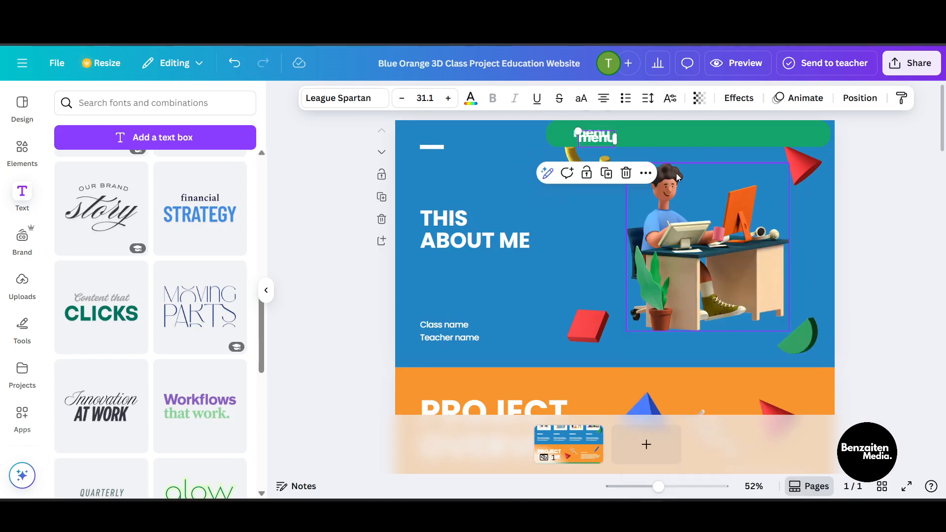
click(649, 170)
click(677, 277)
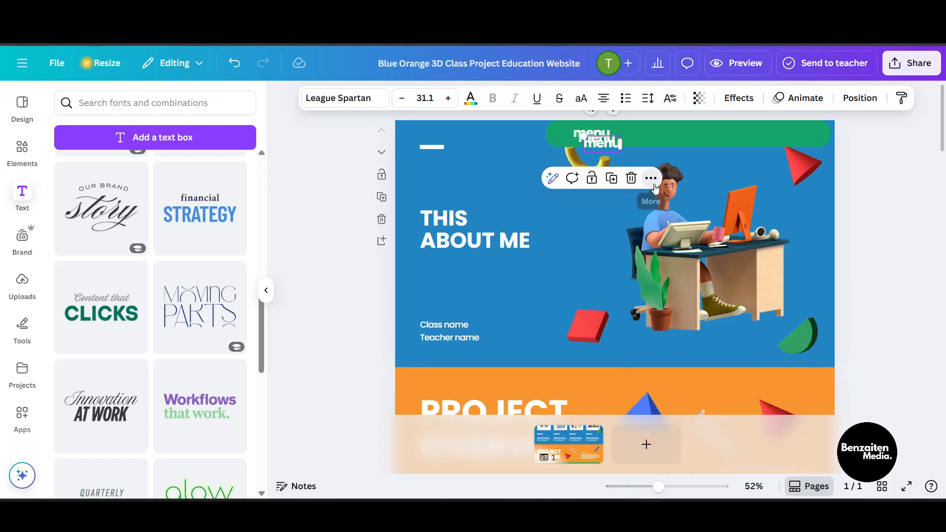
click(650, 178)
click(699, 283)
drag(651, 138, 783, 126)
drag(602, 141, 700, 134)
drag(607, 137, 650, 136)
Step: Rename the second menu label to "project"
scroll(601, 306, down, 1)
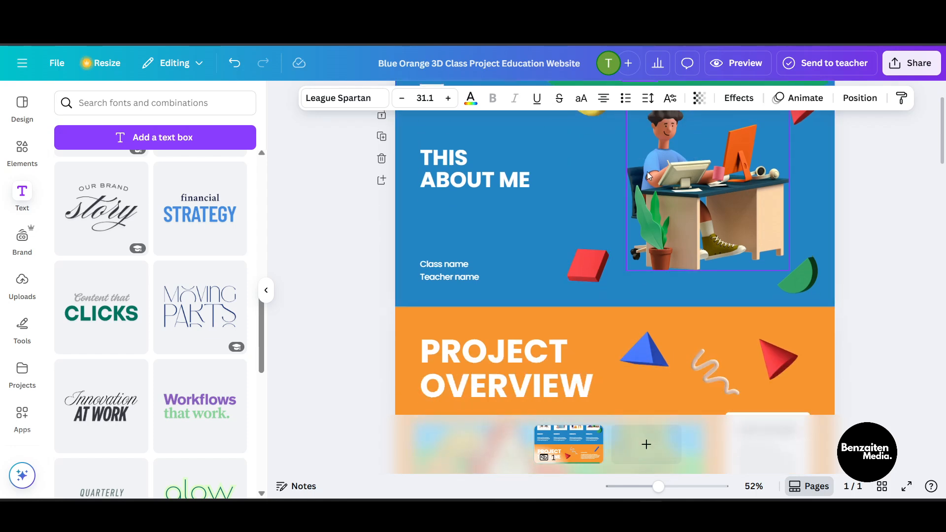
scroll(649, 173, up, 1)
double_click(649, 133)
text(project)
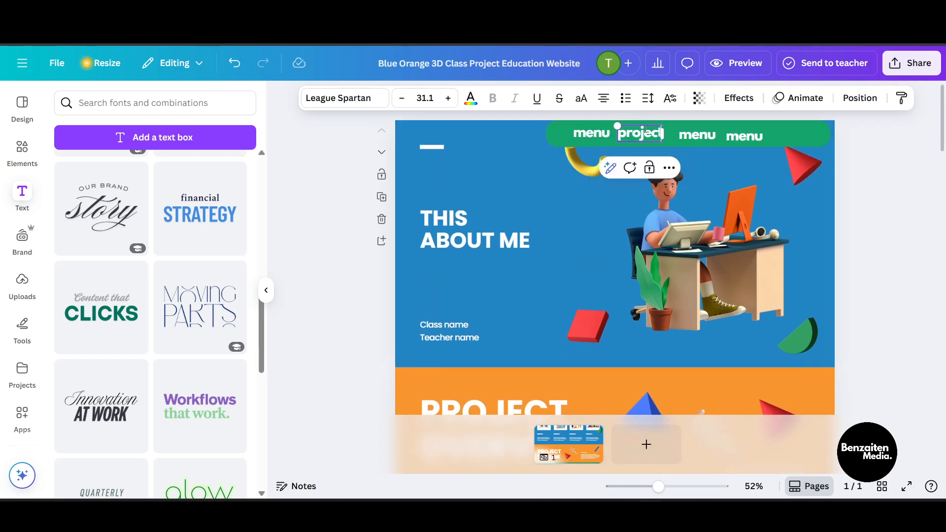
Step: Rename the third menu label to "groups"
click(697, 135)
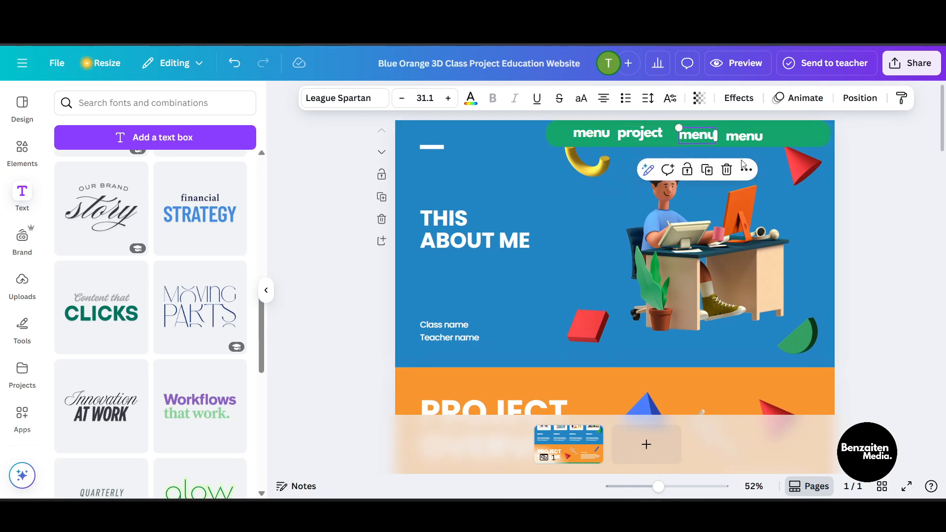
scroll(589, 262, down, 5)
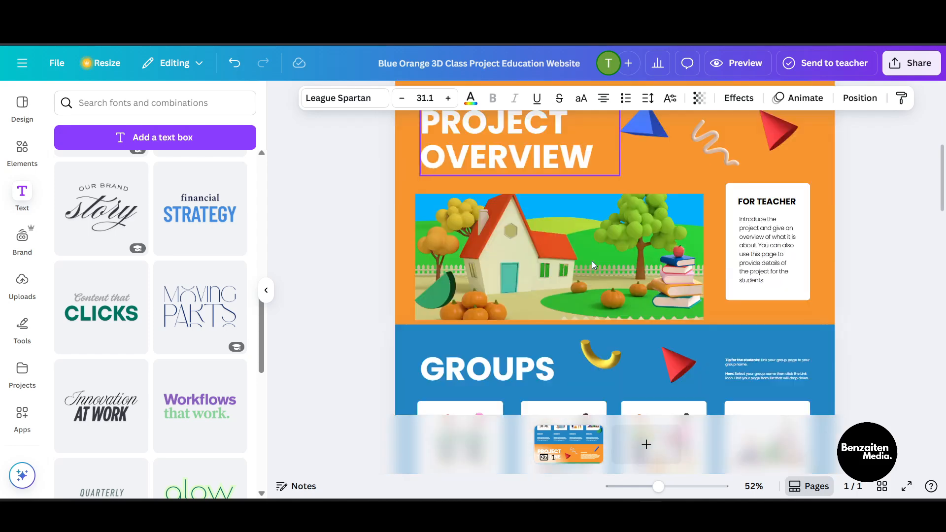
scroll(592, 261, down, 3)
scroll(602, 261, up, 8)
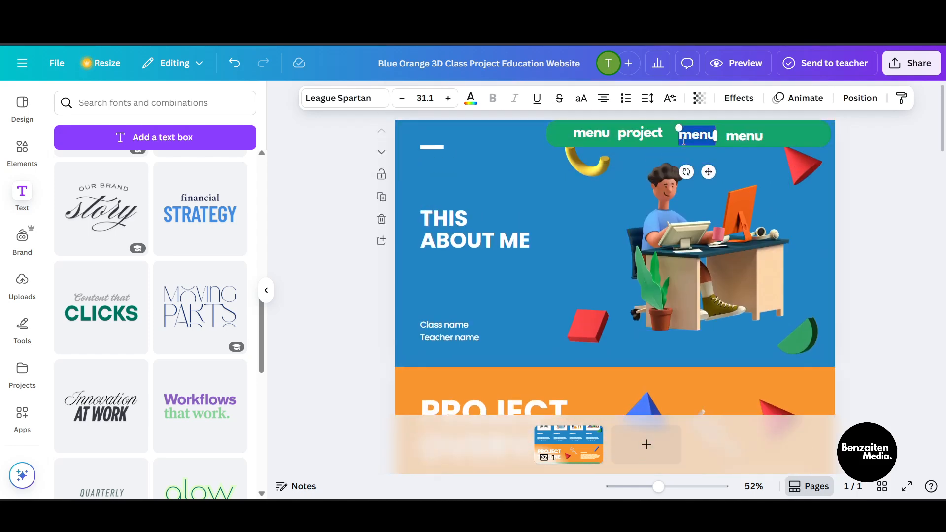
text(groups)
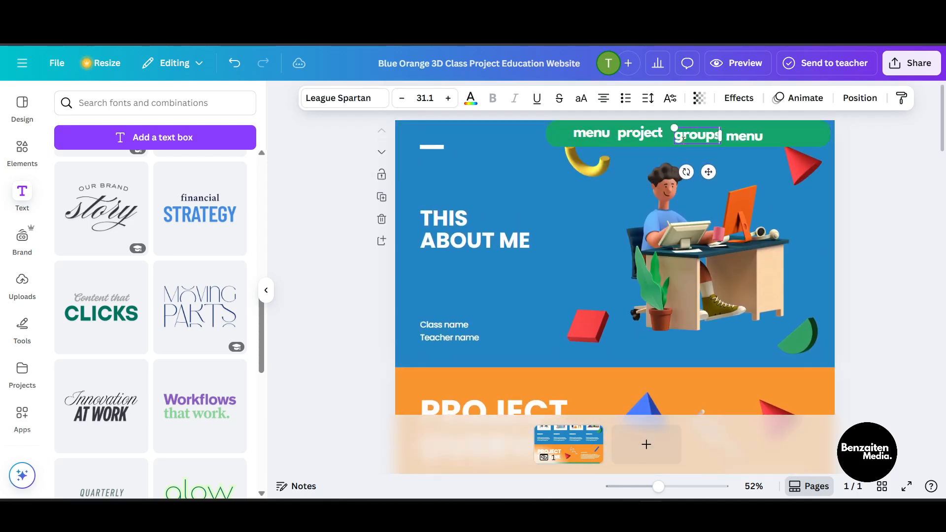
Step: Rename the fourth menu label to "timeline"
click(746, 143)
scroll(664, 316, down, 10)
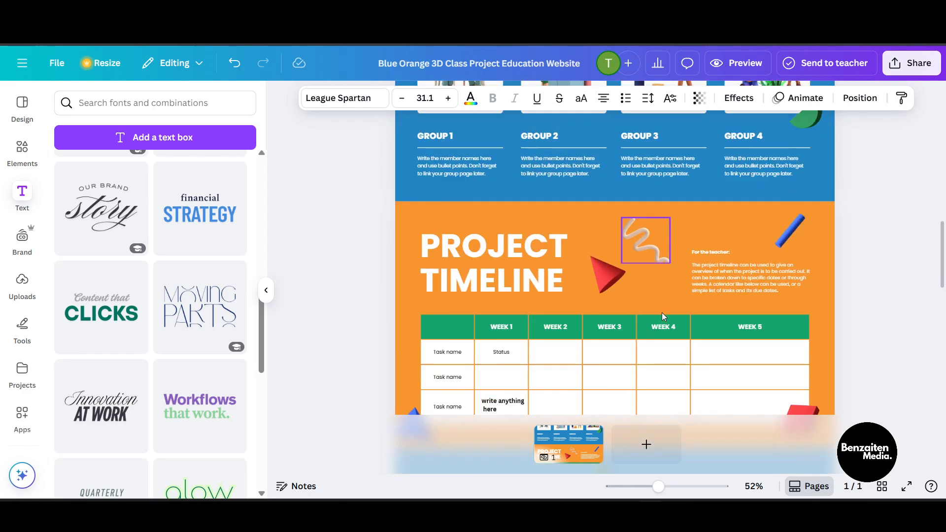
scroll(661, 312, up, 4)
scroll(705, 303, up, 6)
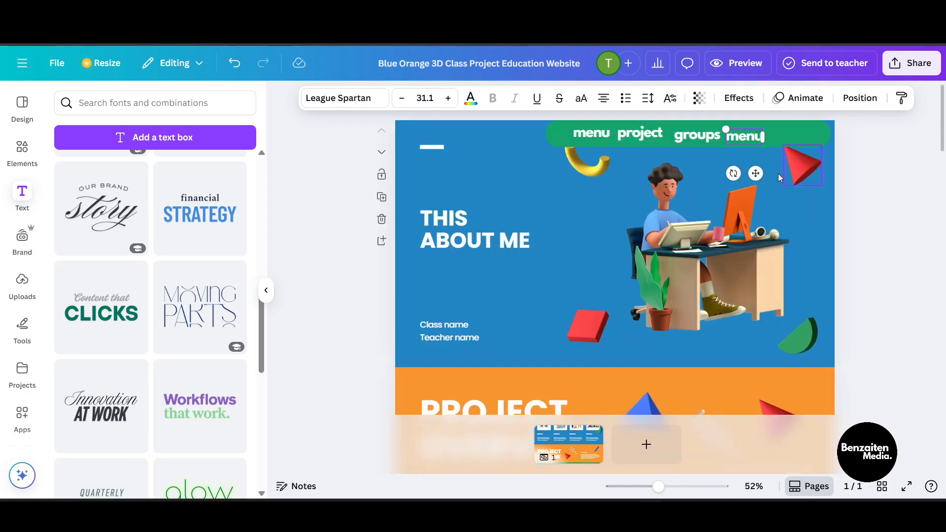
double_click(753, 140)
key(BackSpace)
text(timeline)
click(863, 217)
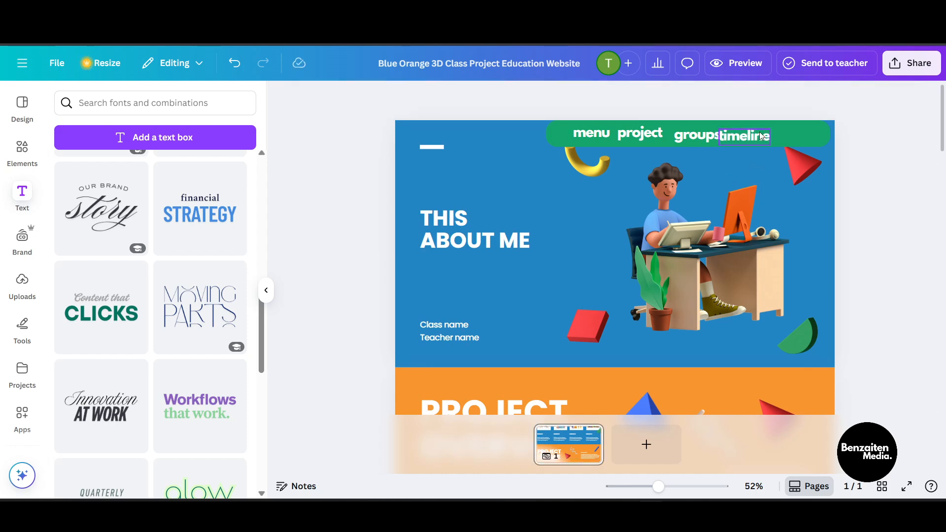
Step: Space the four menu labels evenly along the green bar
drag(745, 137, 778, 134)
drag(707, 138, 722, 136)
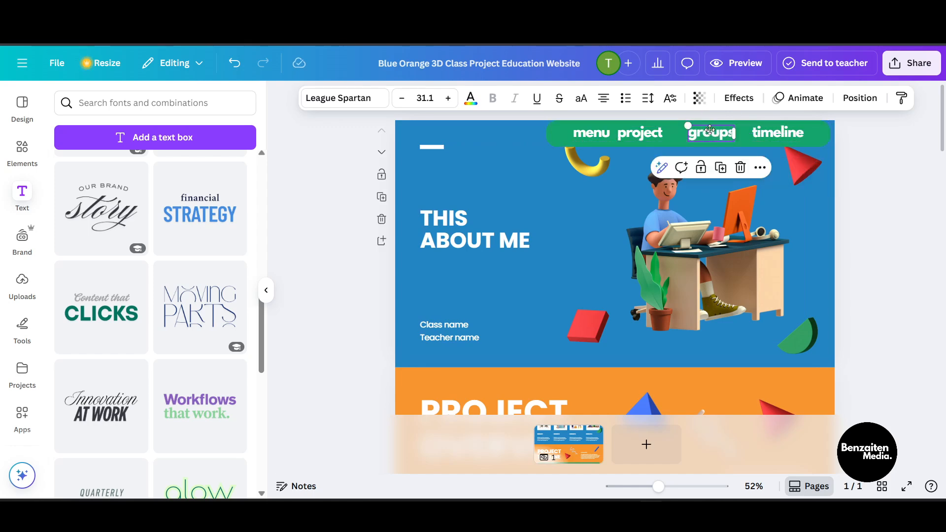
drag(710, 130, 695, 130)
drag(778, 133, 759, 133)
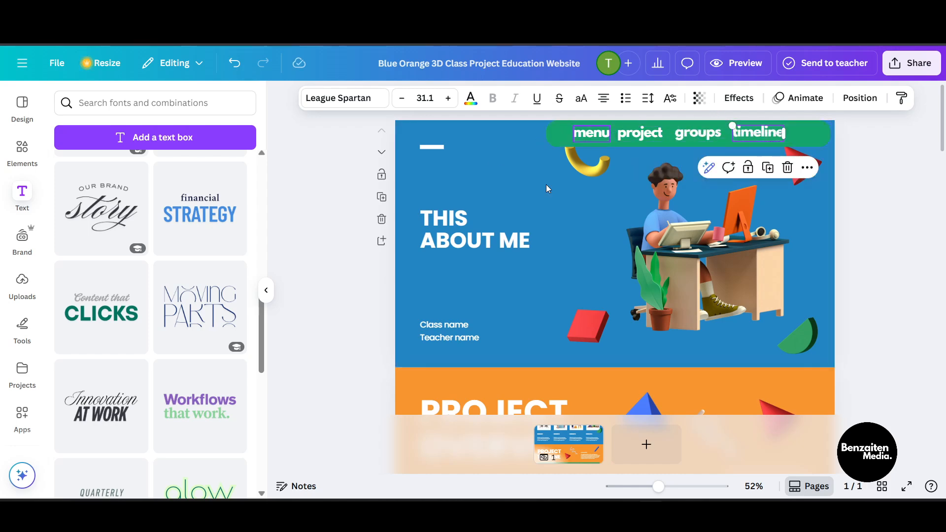
Step: Open the design notes panel and examine the page sections below the hero
scroll(566, 222, down, 3)
click(591, 202)
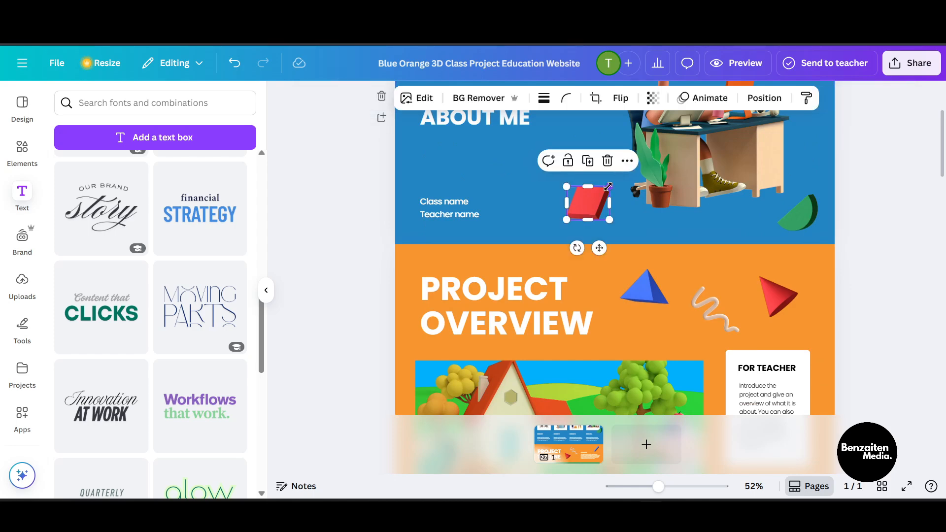
click(733, 240)
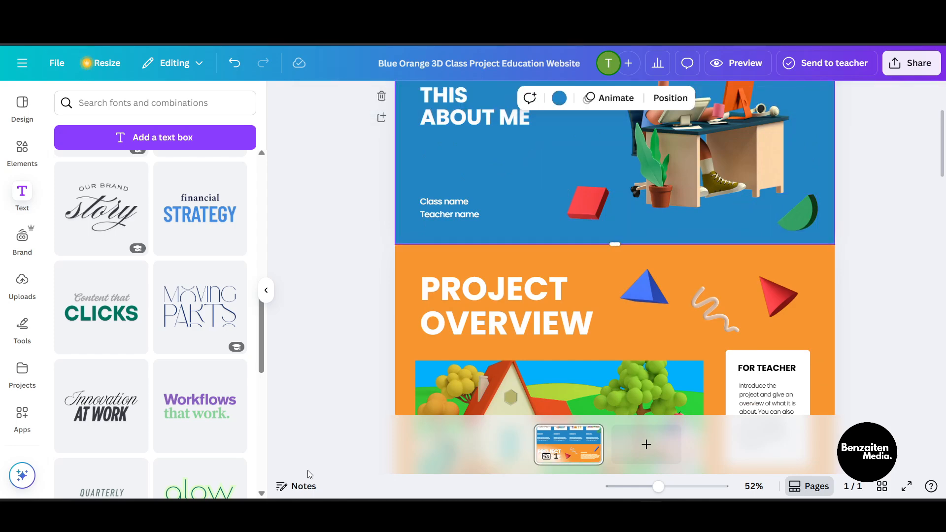
click(305, 486)
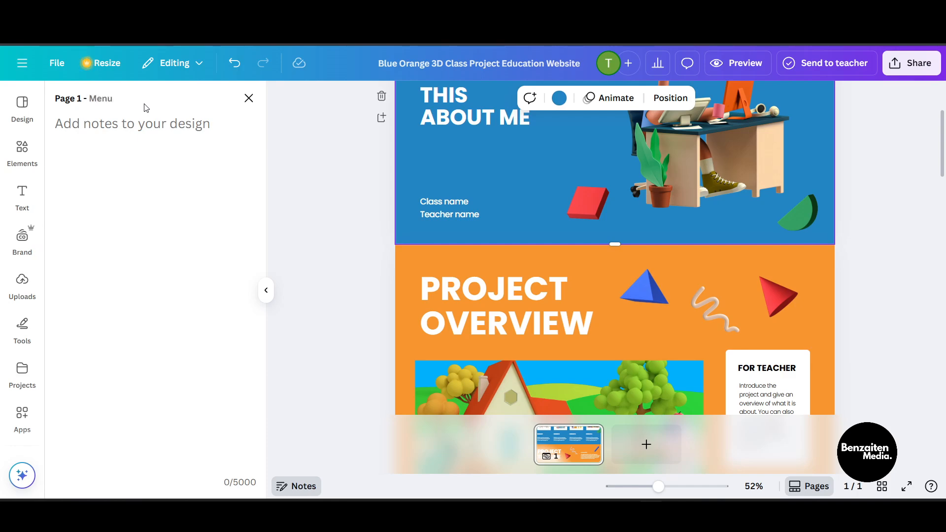
click(289, 214)
click(823, 318)
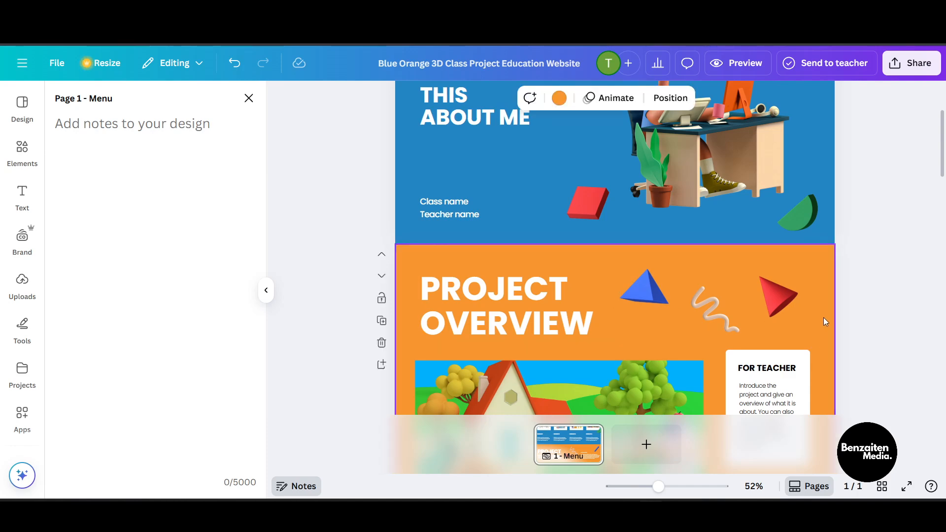
scroll(821, 318, down, 1)
scroll(821, 321, down, 2)
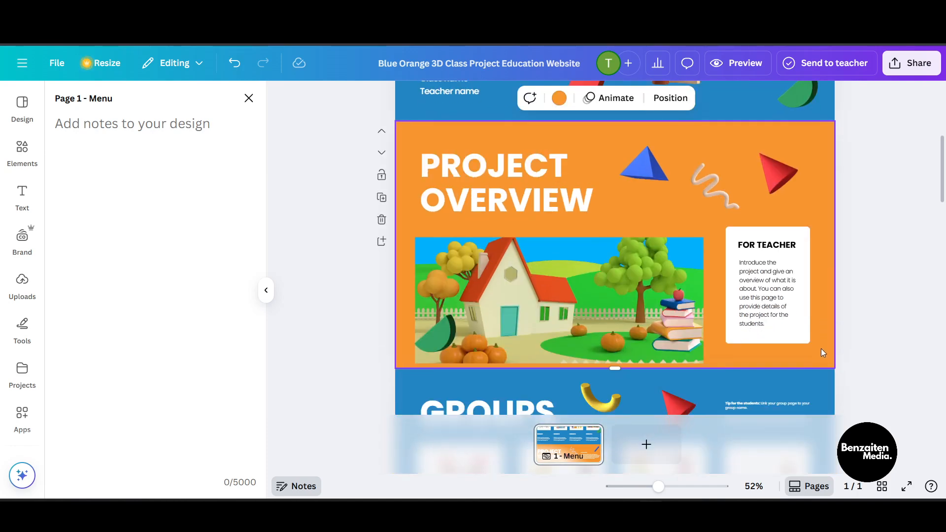
click(266, 290)
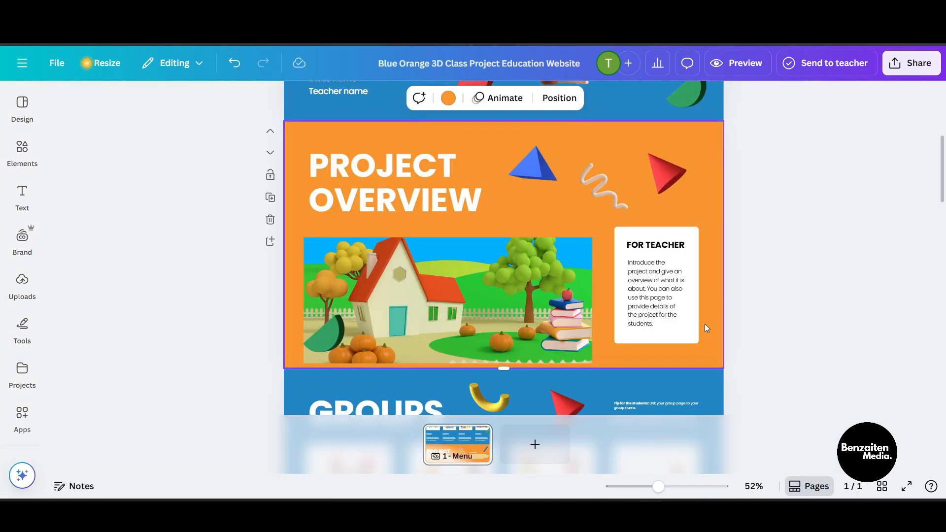
click(63, 487)
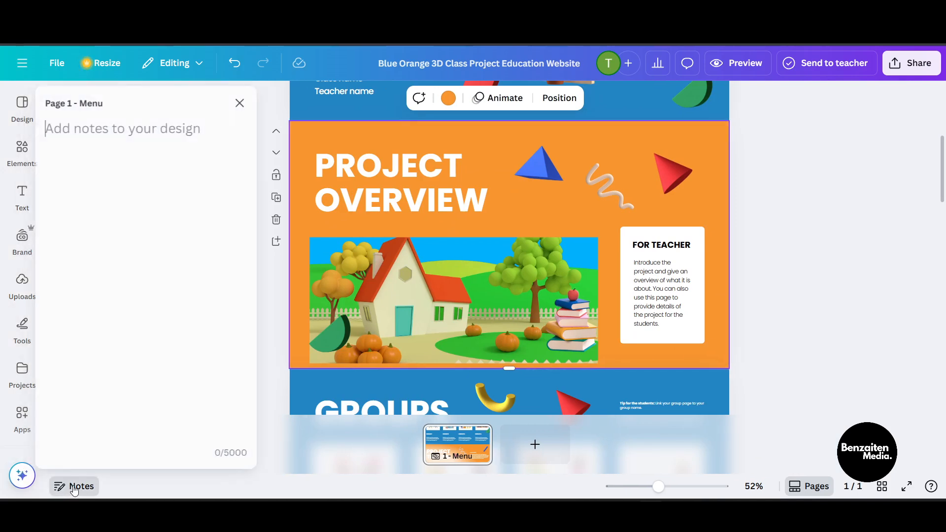
click(249, 103)
click(81, 488)
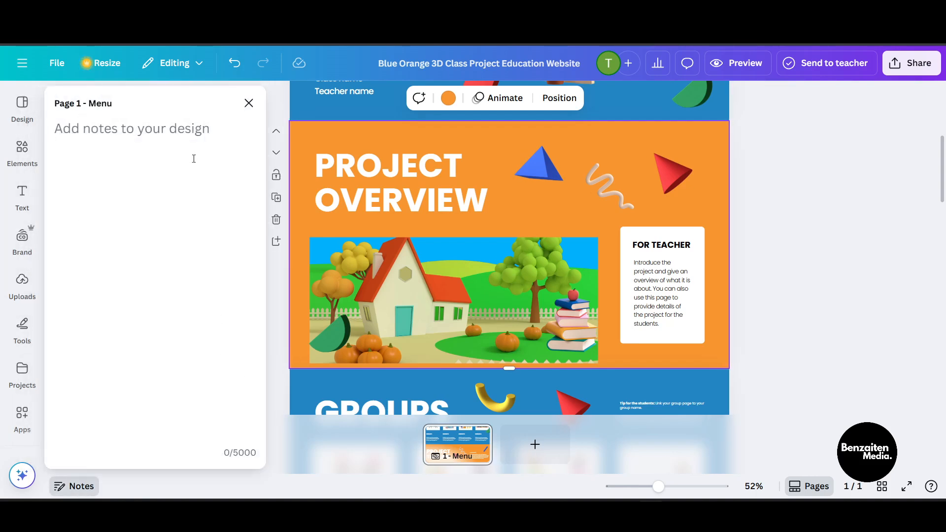
click(245, 106)
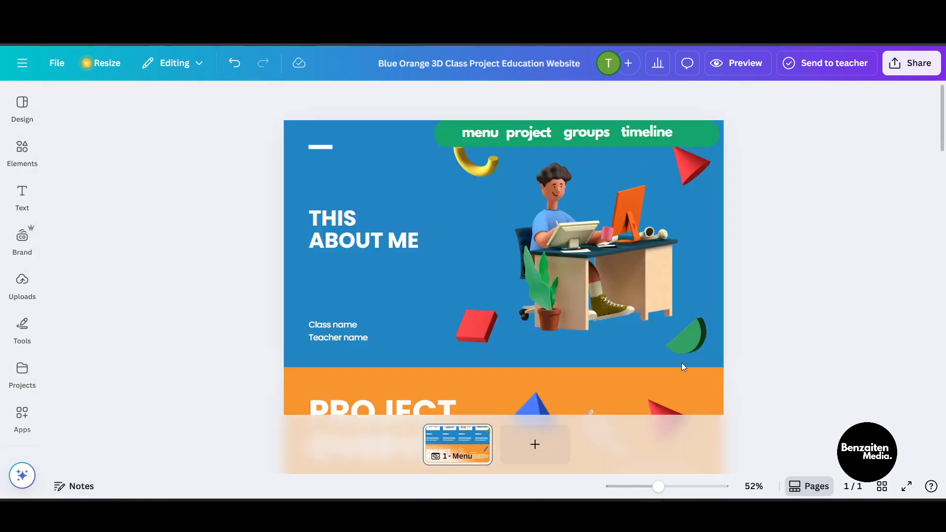
scroll(682, 364, down, 3)
click(670, 306)
click(716, 321)
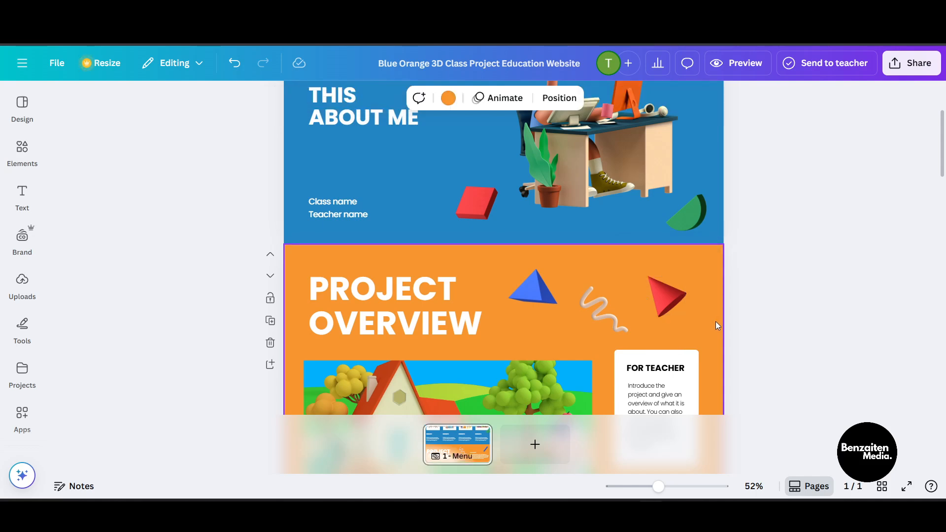
click(92, 483)
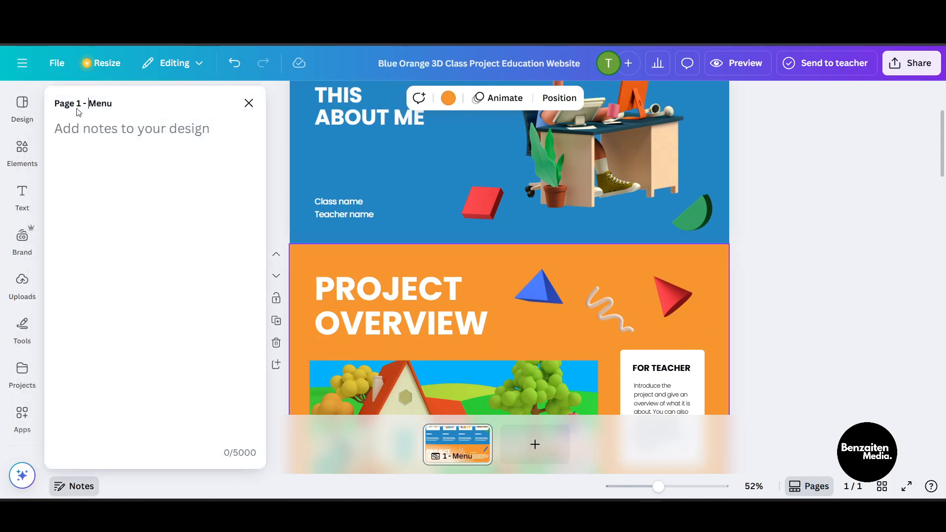
click(249, 103)
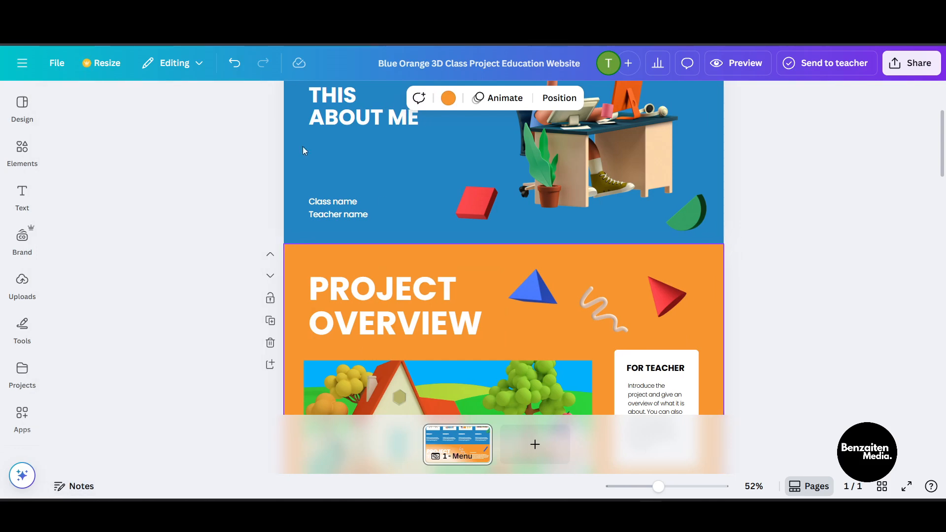
Step: Add a second page and paste a copy of the project overview section's elements onto it, moving them slightly up
click(535, 444)
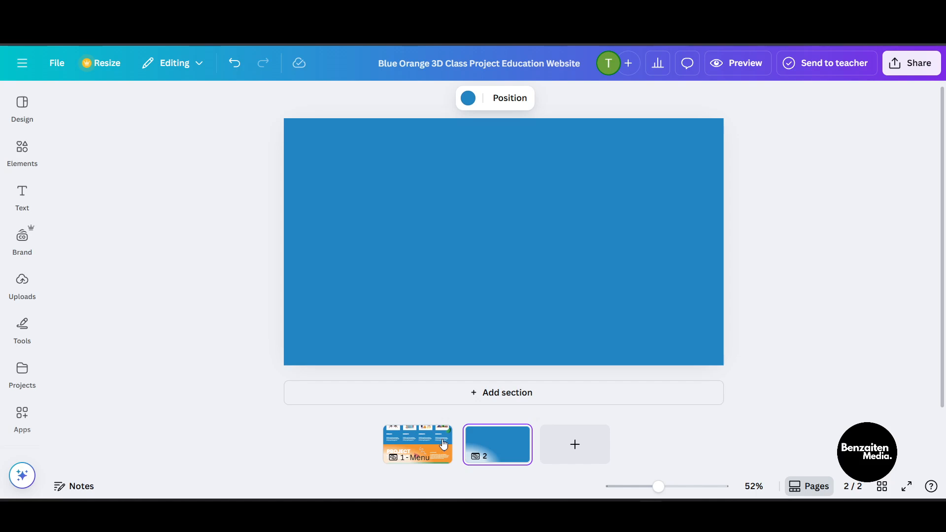
click(425, 447)
scroll(476, 347, down, 5)
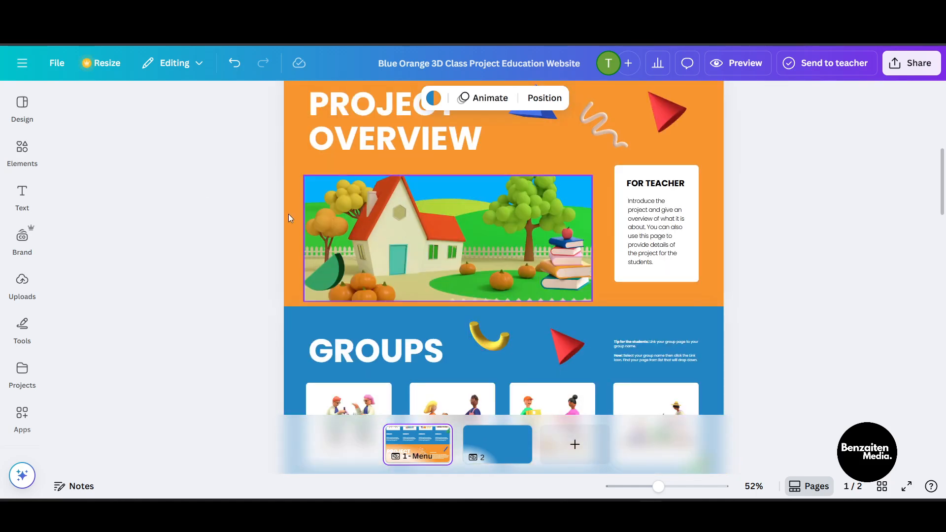
scroll(207, 152, up, 3)
drag(174, 187, 775, 303)
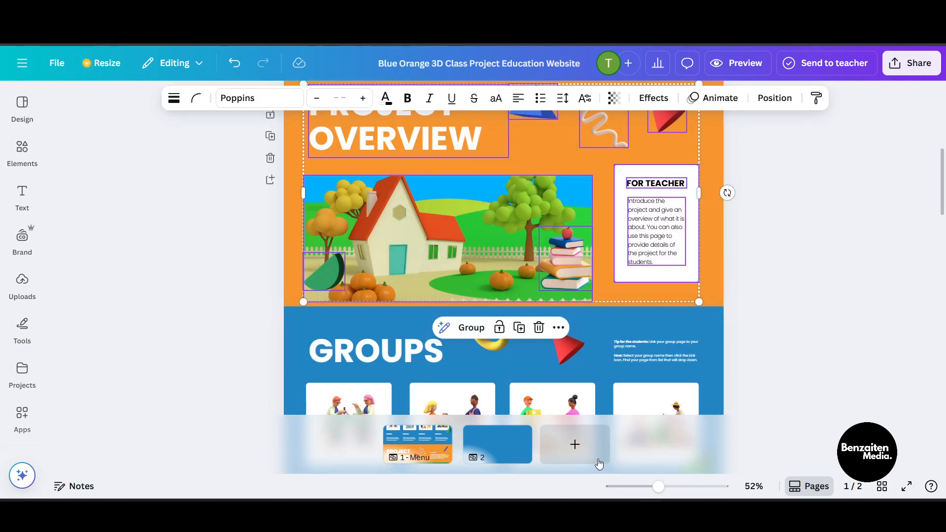
click(532, 445)
key(ctrl+v)
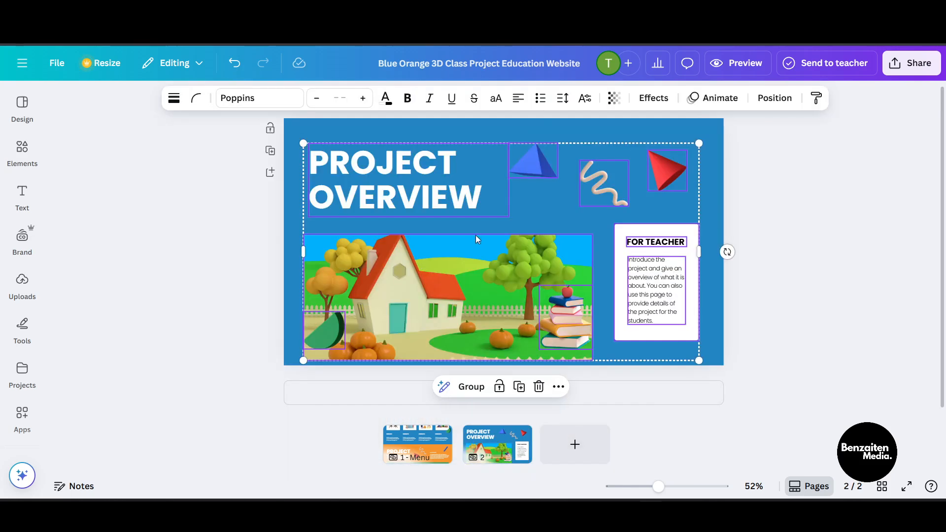
drag(621, 266, 592, 249)
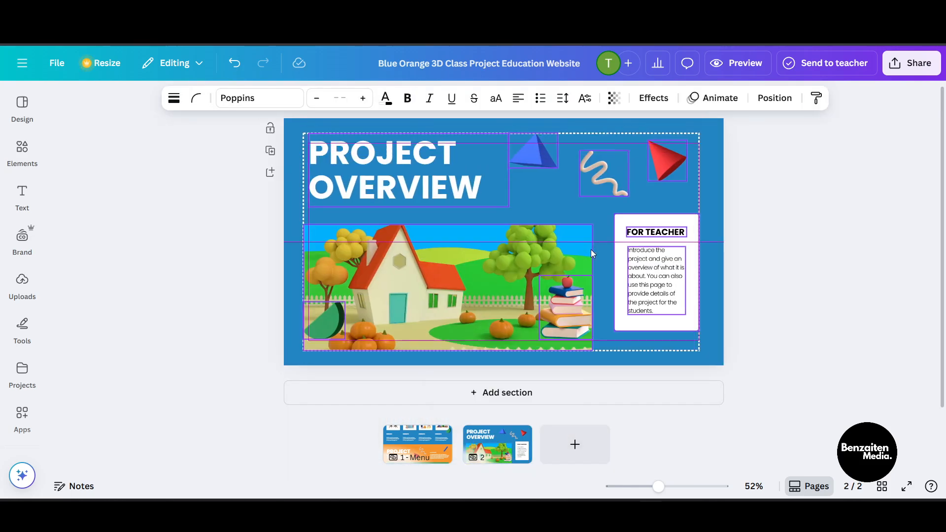
click(865, 255)
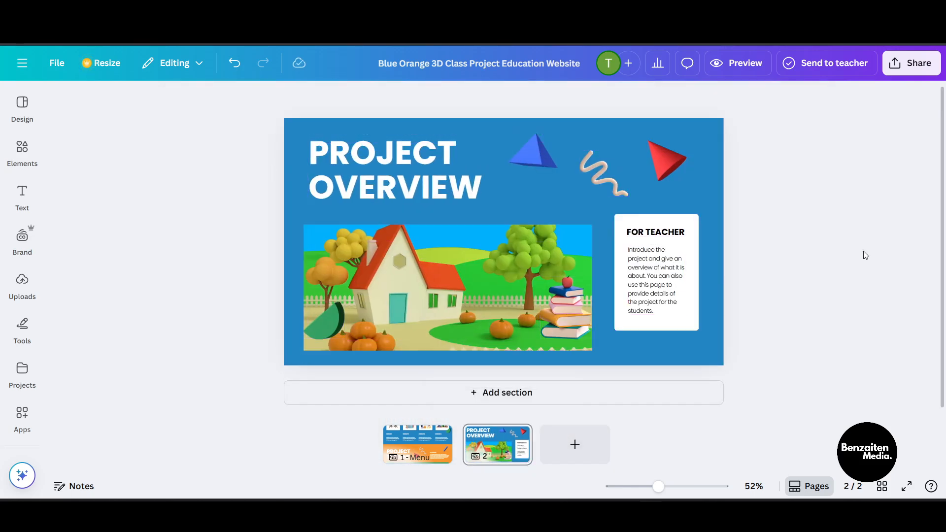
Step: Title the second page "project" in its page notes
click(76, 486)
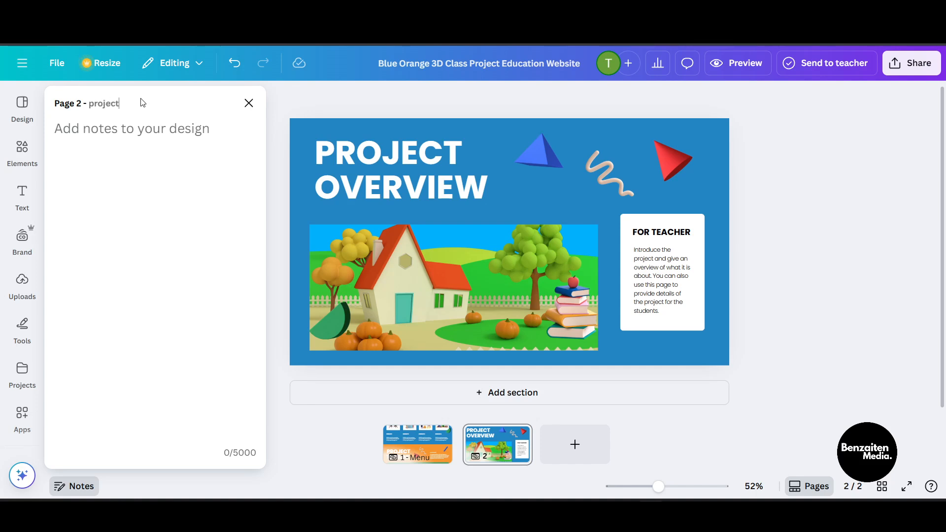
click(314, 249)
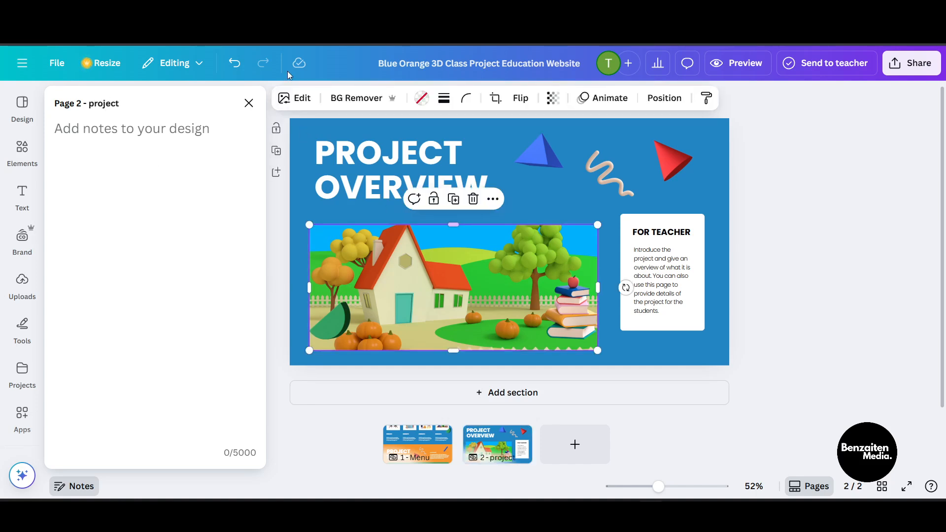
click(255, 104)
Step: Link the "project" menu label to the recent Maker design
click(416, 443)
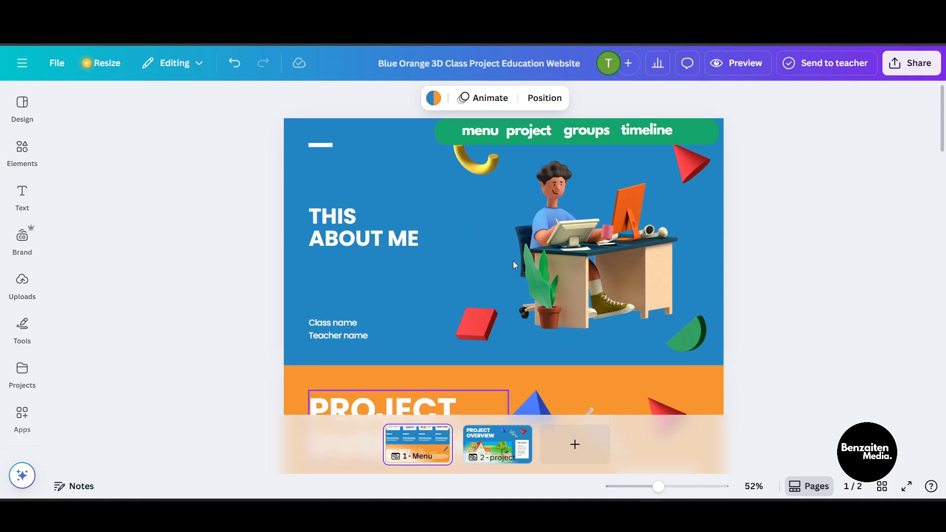
click(515, 136)
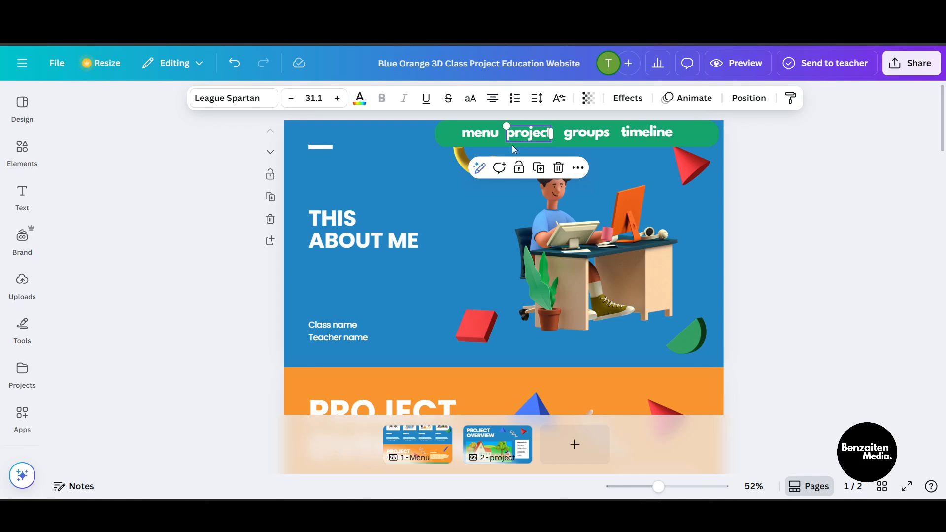
click(580, 168)
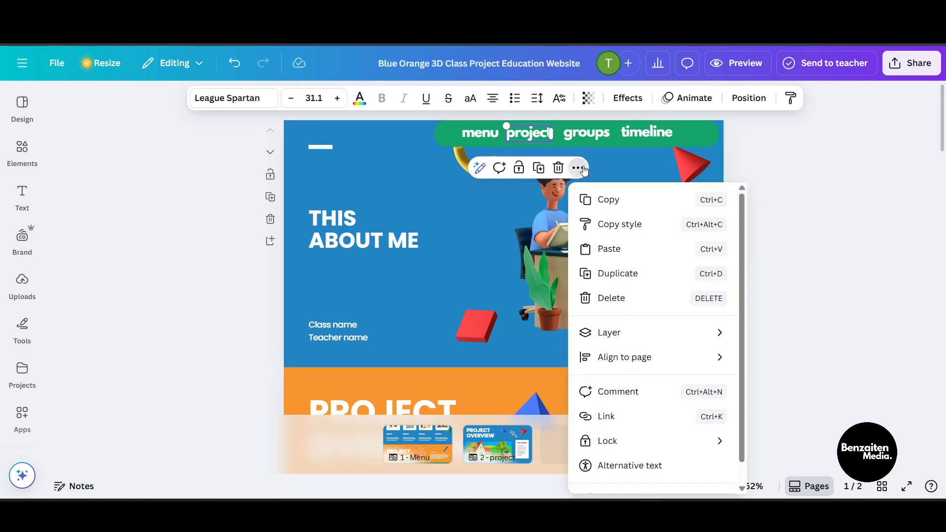
click(630, 415)
scroll(636, 314, down, 2)
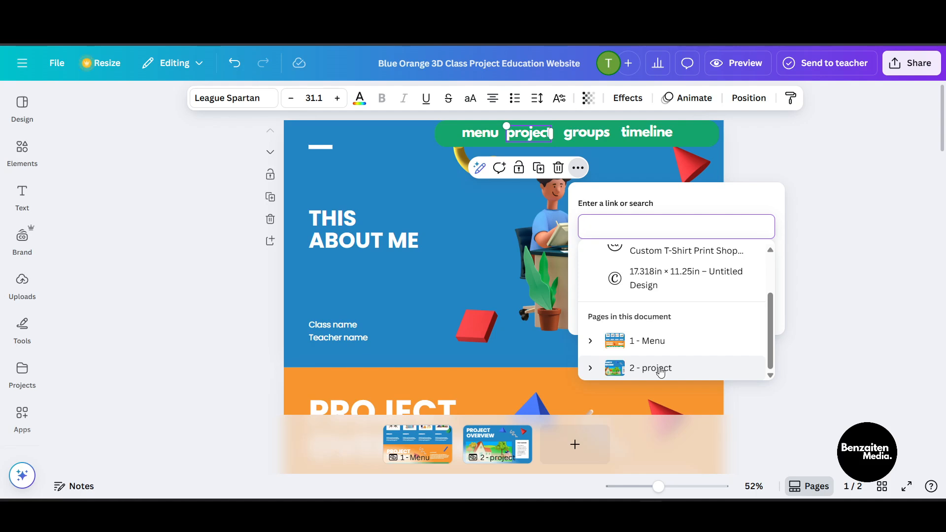
click(598, 349)
scroll(600, 352, down, 2)
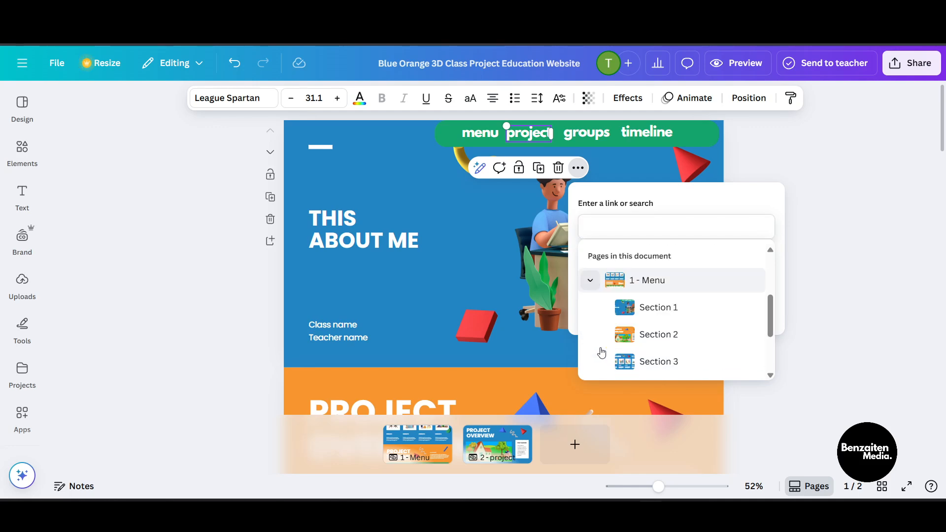
scroll(648, 344, up, 1)
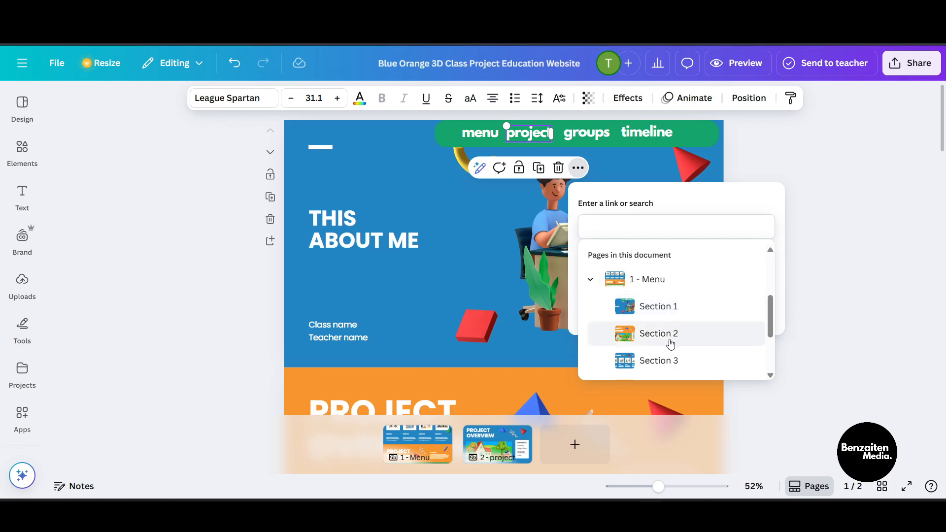
scroll(344, 368, down, 1)
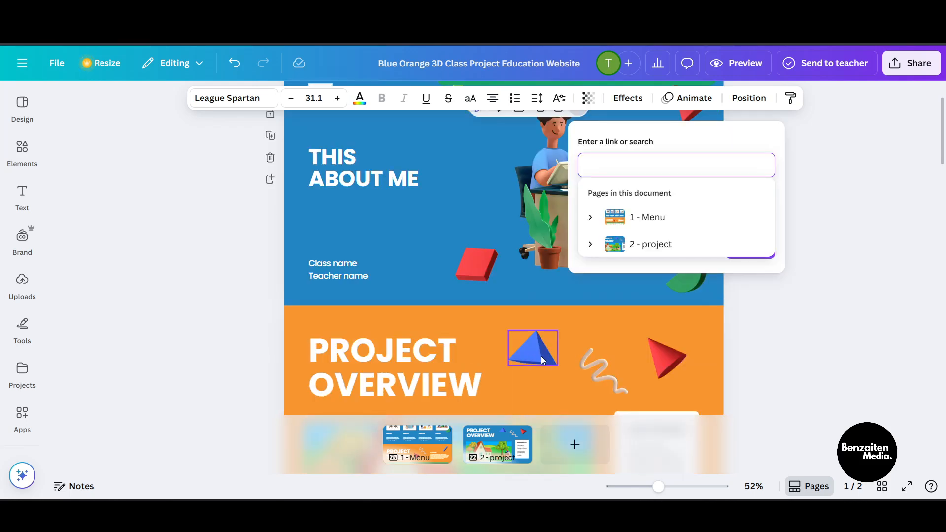
scroll(541, 355, up, 1)
scroll(584, 283, down, 2)
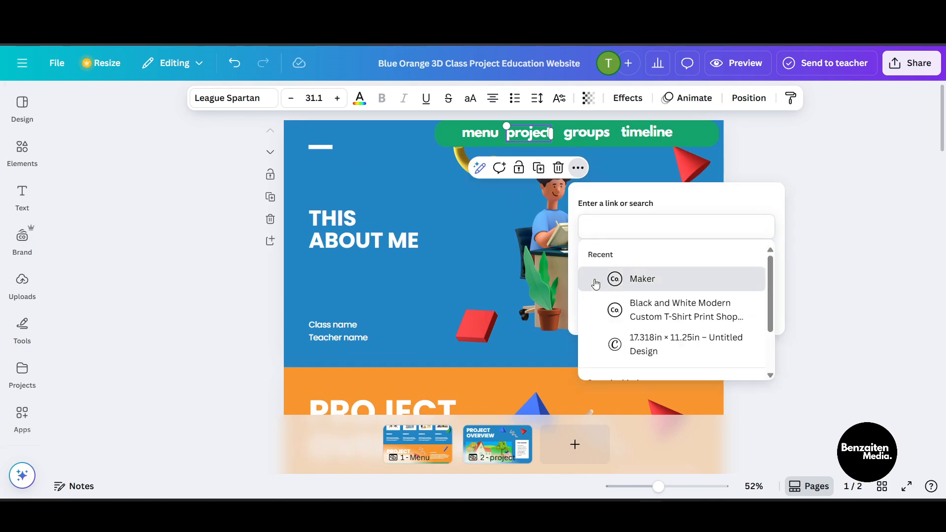
click(608, 276)
click(613, 229)
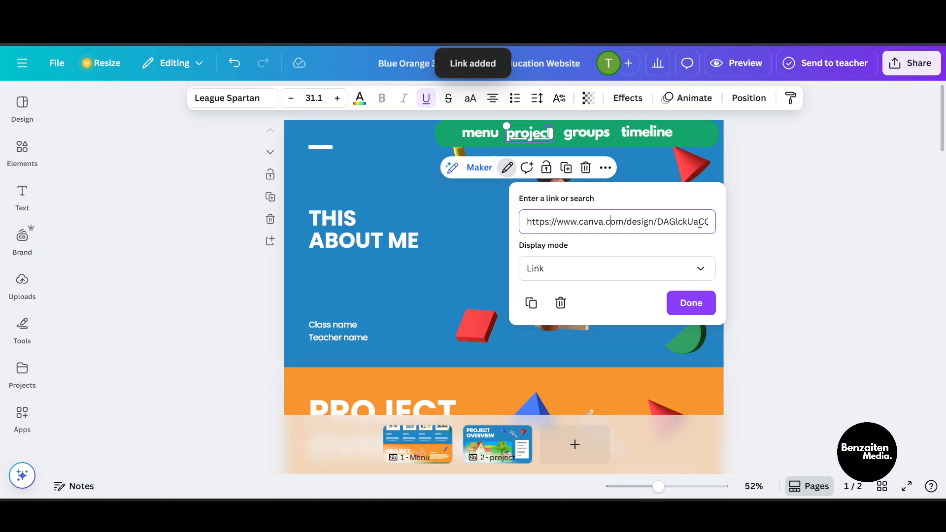
double_click(698, 225)
click(767, 257)
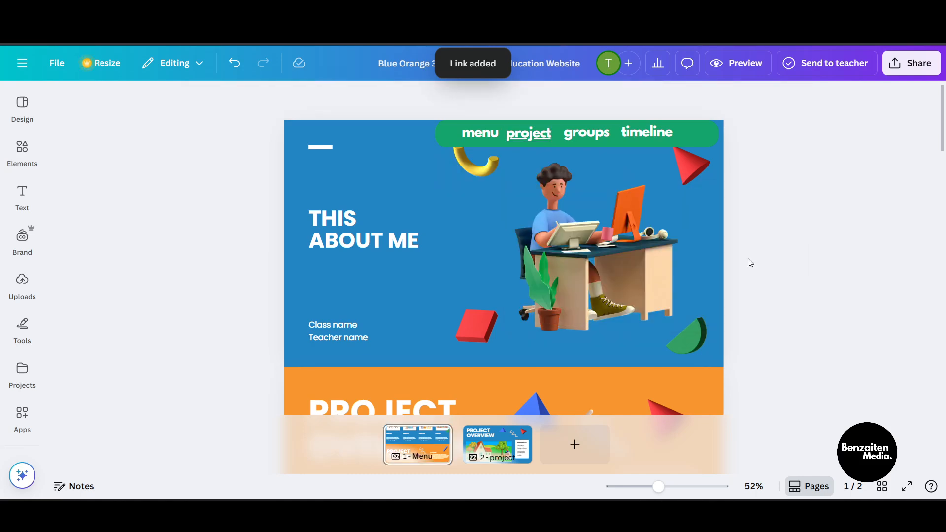
Step: Relink the "project" menu label to Section 2 of page 1 - Menu instead of the external design
click(528, 134)
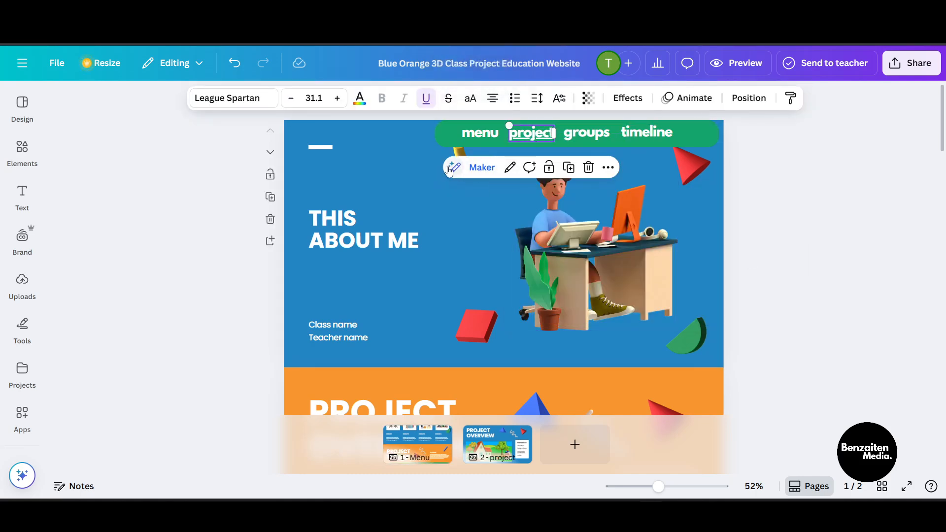
click(511, 169)
click(520, 221)
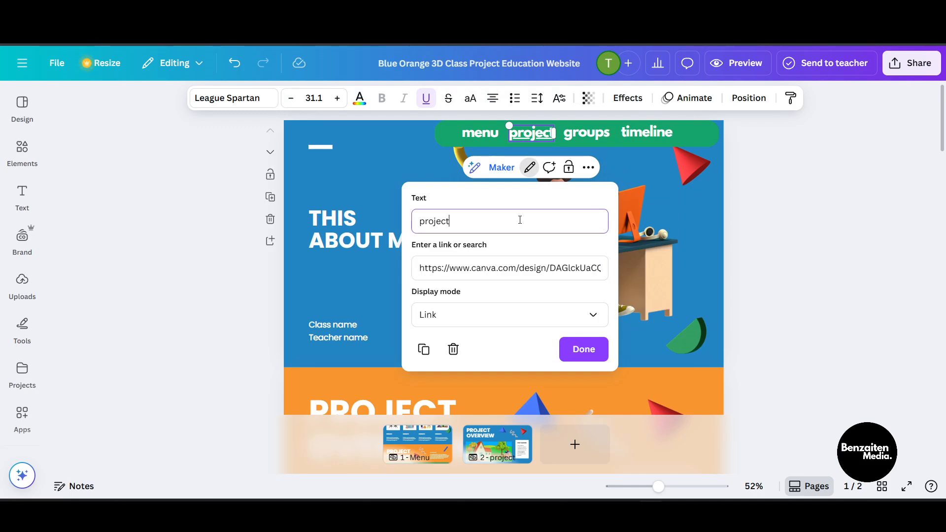
key(BackSpace)
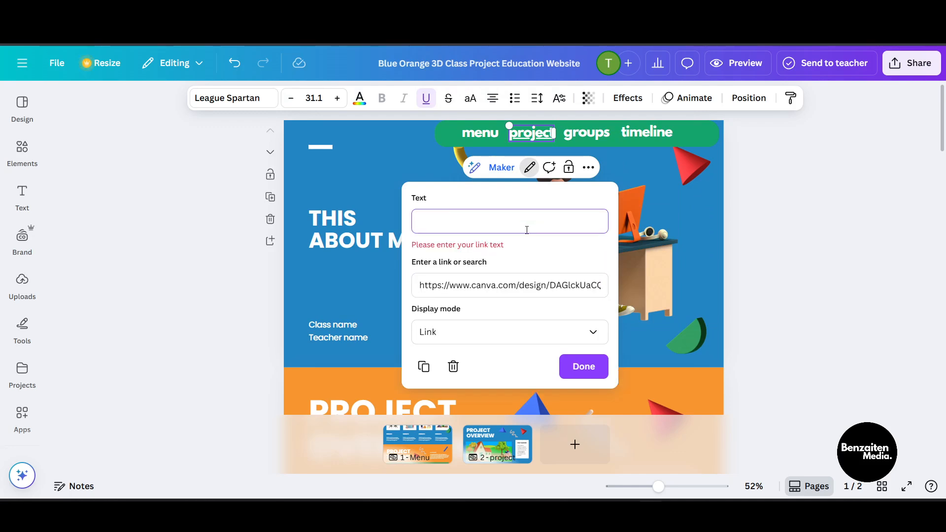
triple_click(511, 285)
key(BackSpace)
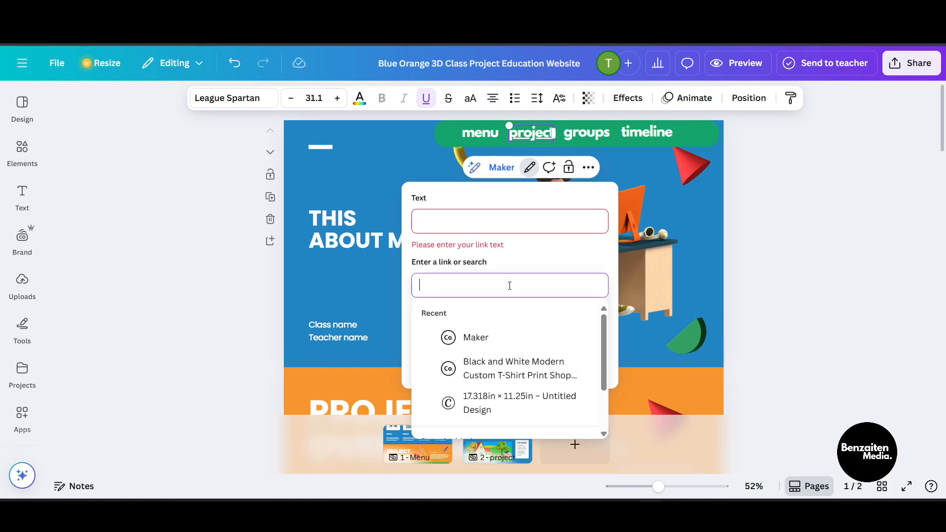
scroll(493, 345, down, 3)
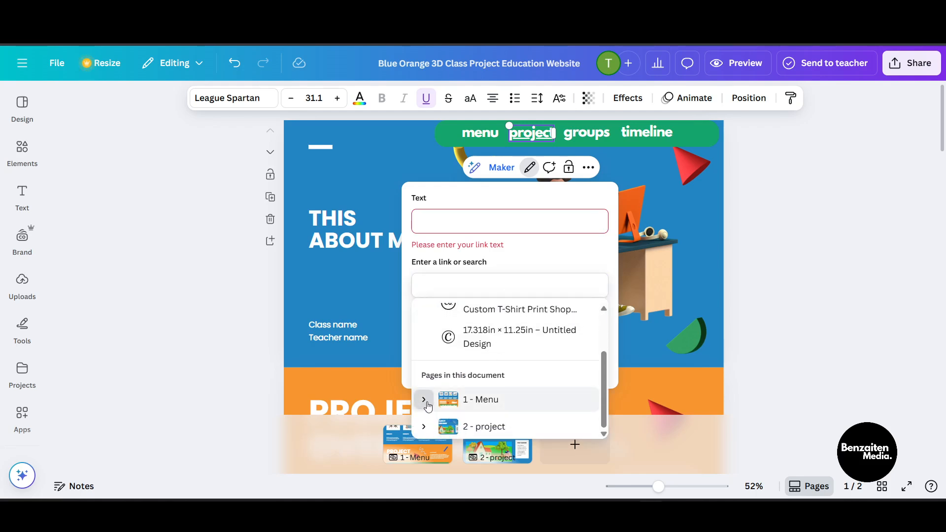
click(424, 399)
scroll(506, 413, down, 3)
click(504, 402)
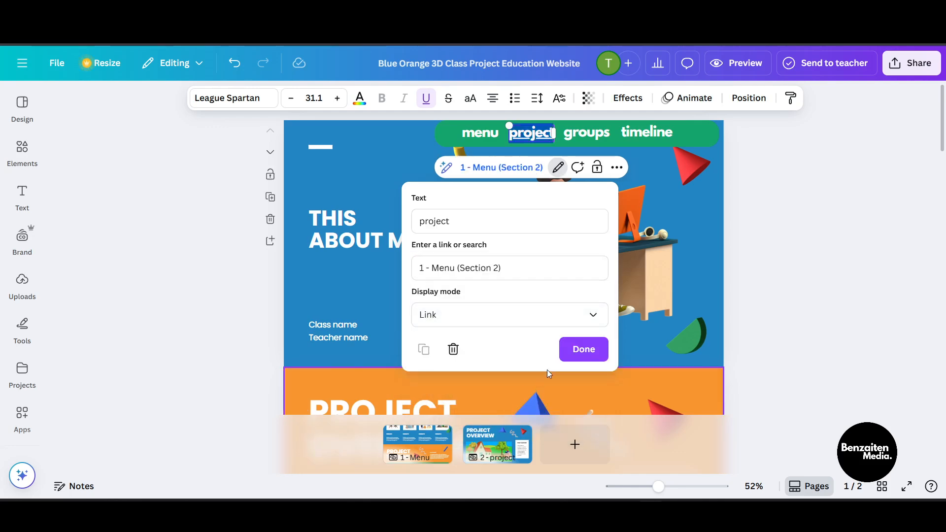
click(581, 348)
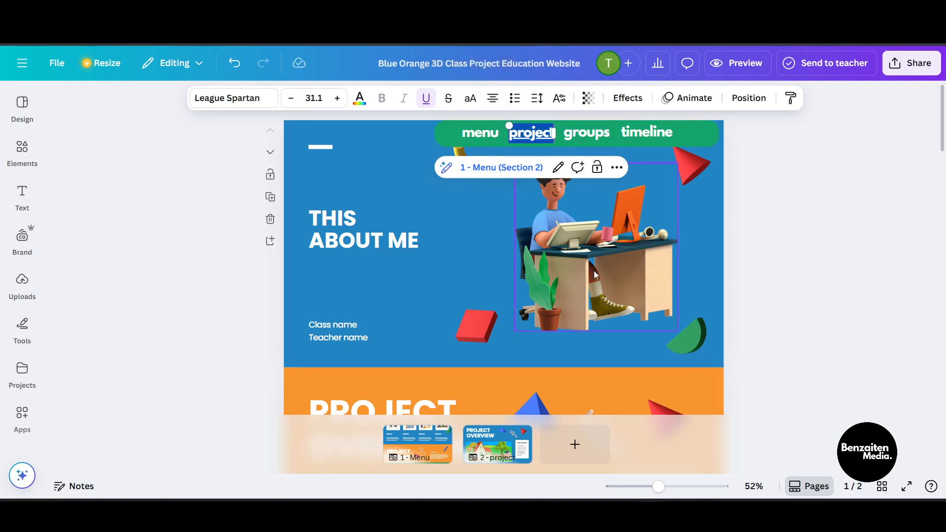
Step: Add a third page and paste a copy of the groups section's elements onto it
scroll(605, 182, down, 1)
scroll(589, 163, up, 1)
click(598, 137)
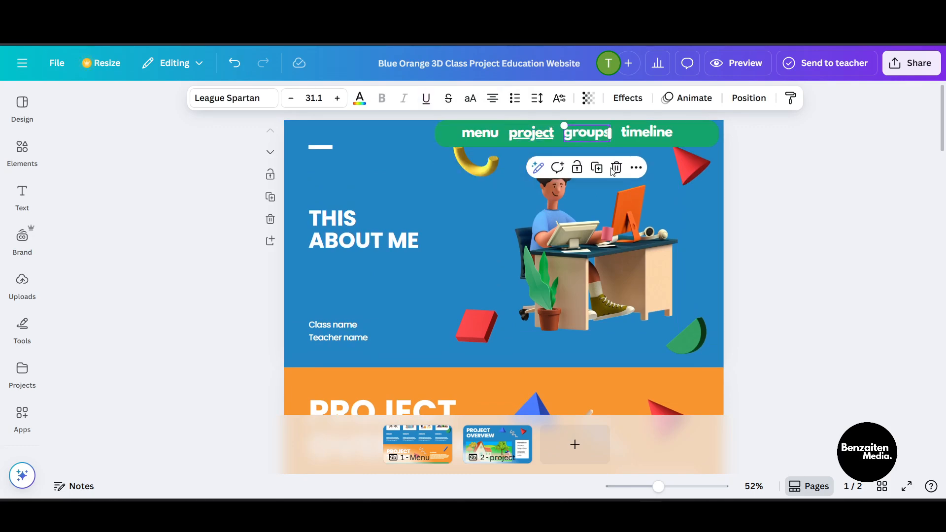
click(583, 454)
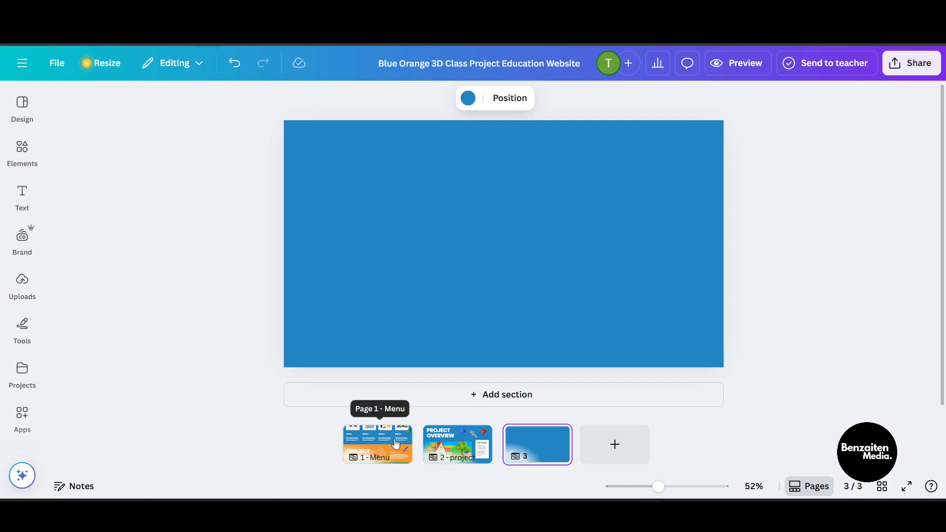
click(396, 444)
scroll(519, 318, down, 8)
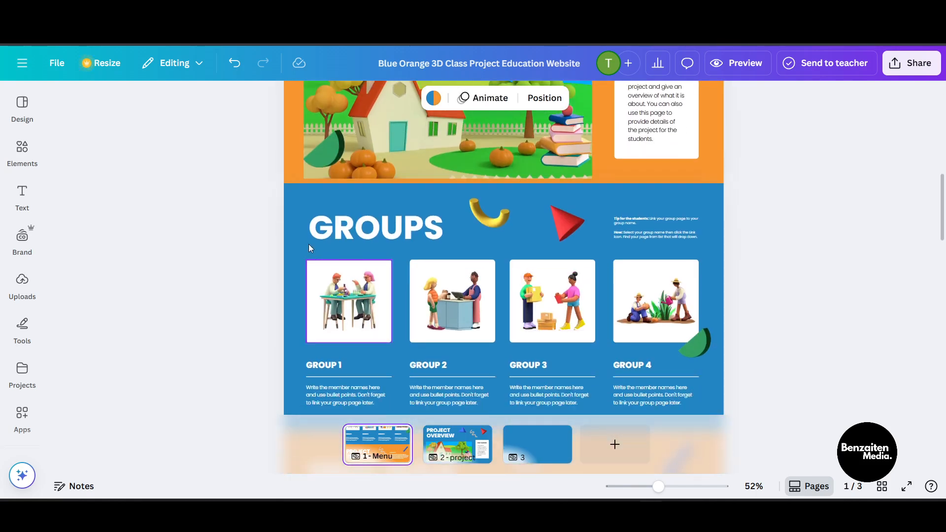
drag(174, 199, 772, 243)
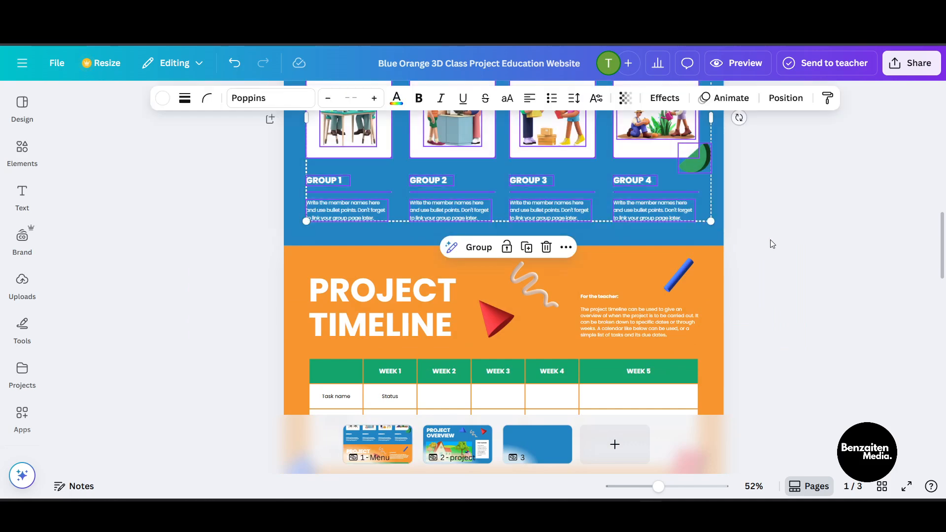
click(527, 446)
key(ctrl+v)
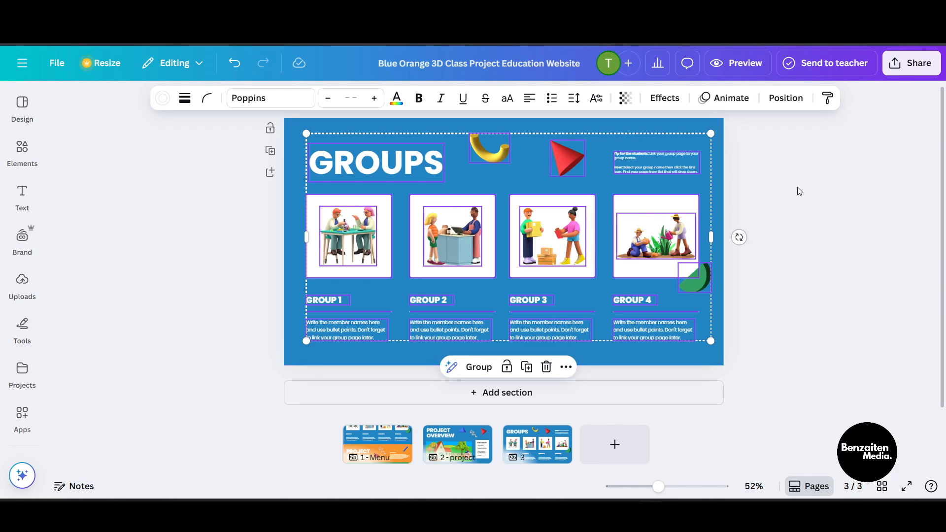
Step: Enlarge the pasted groups layout to fill the third page, undoing the last adjustment
mouse_move(708, 339)
mouse_down()
mouse_move(744, 358)
mouse_move(719, 349)
mouse_up()
drag(578, 297, 566, 291)
click(681, 404)
key(ctrl+z)
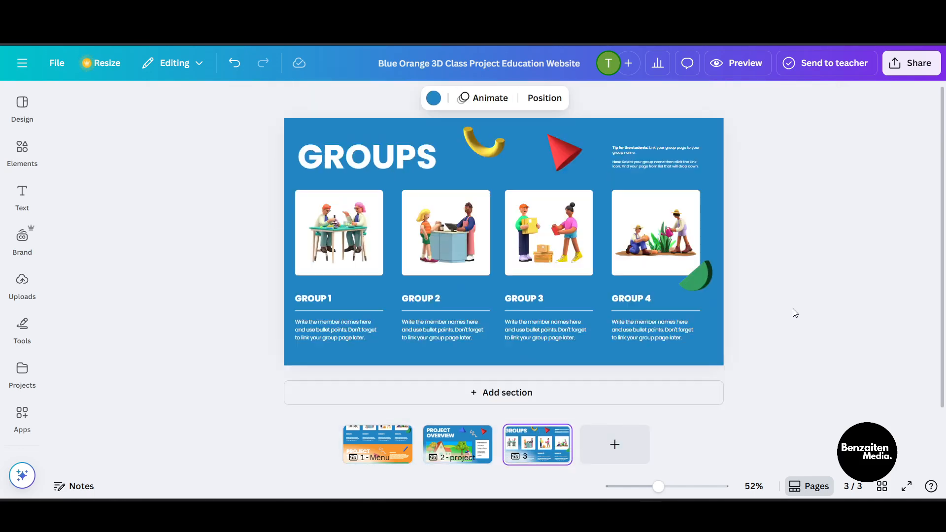
Step: Link the "groups" menu label on page 1 to page 3
click(373, 467)
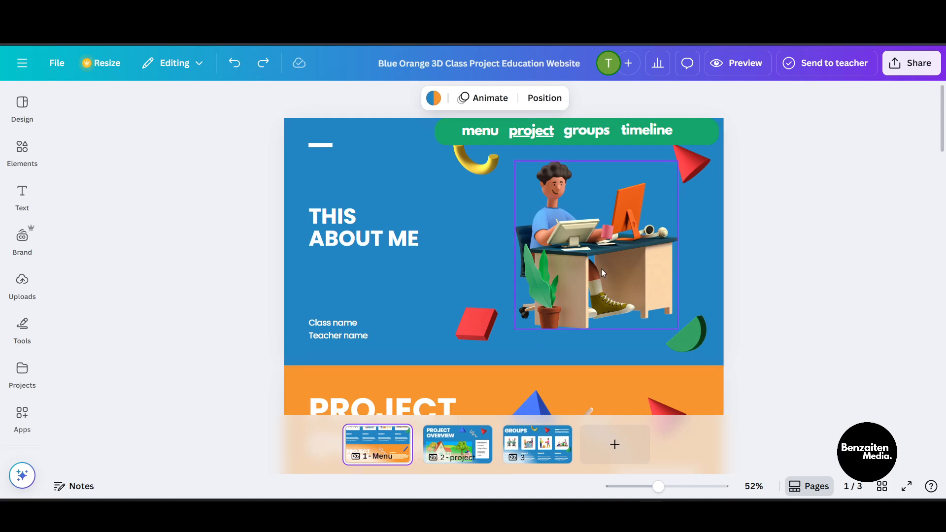
click(584, 132)
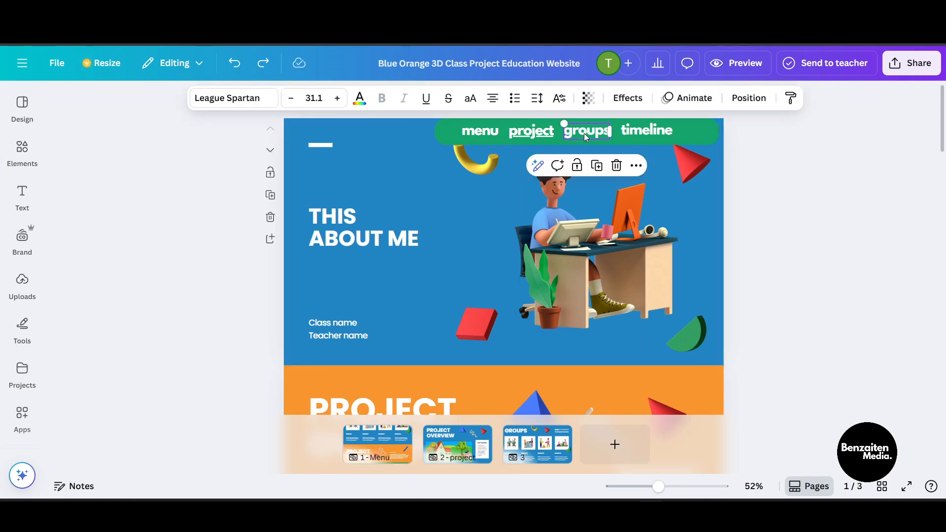
click(635, 167)
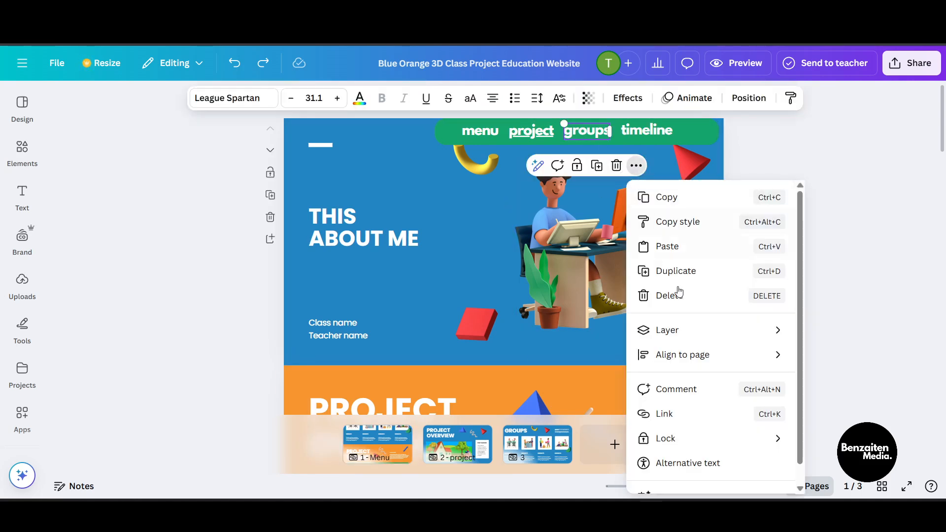
click(673, 414)
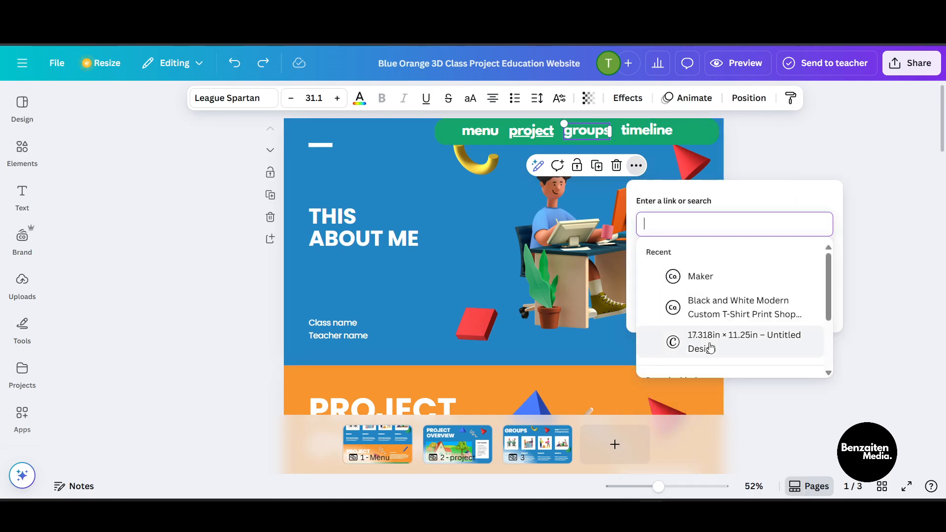
scroll(729, 349, down, 3)
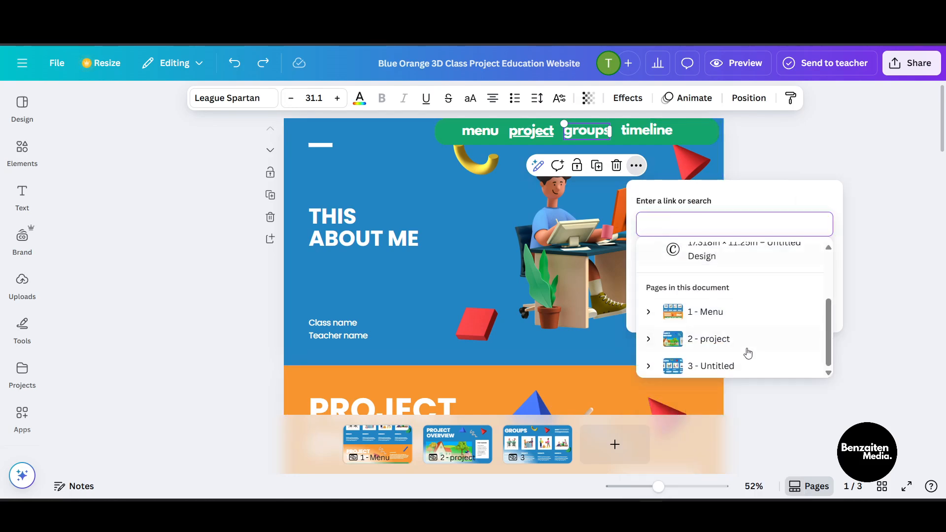
click(717, 367)
click(689, 298)
click(822, 305)
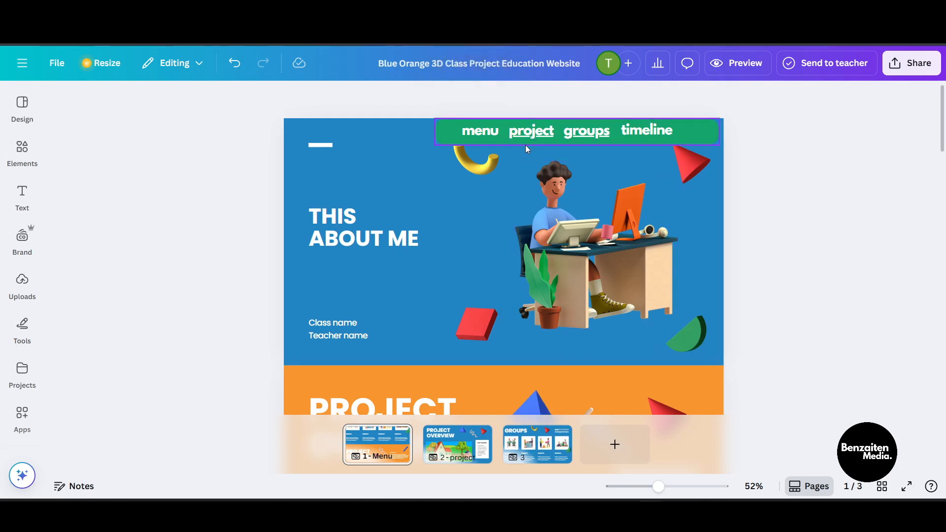
Step: Scroll through the sections of page 1 to review its layout
scroll(543, 208, down, 5)
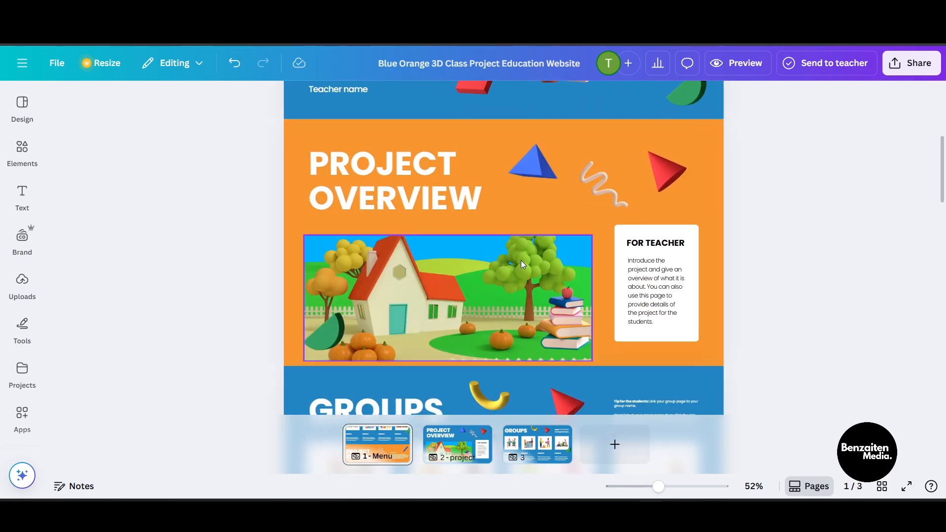
scroll(373, 330, up, 3)
scroll(584, 243, up, 2)
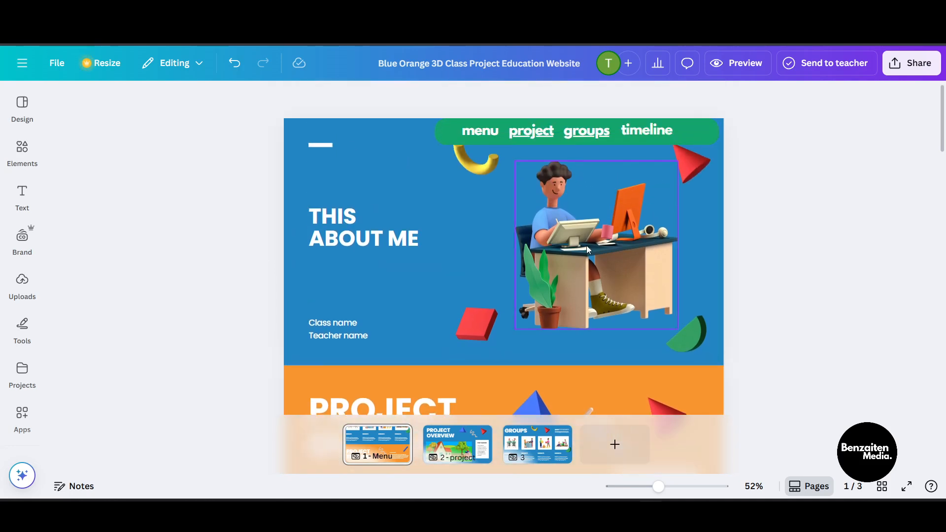
scroll(586, 247, down, 3)
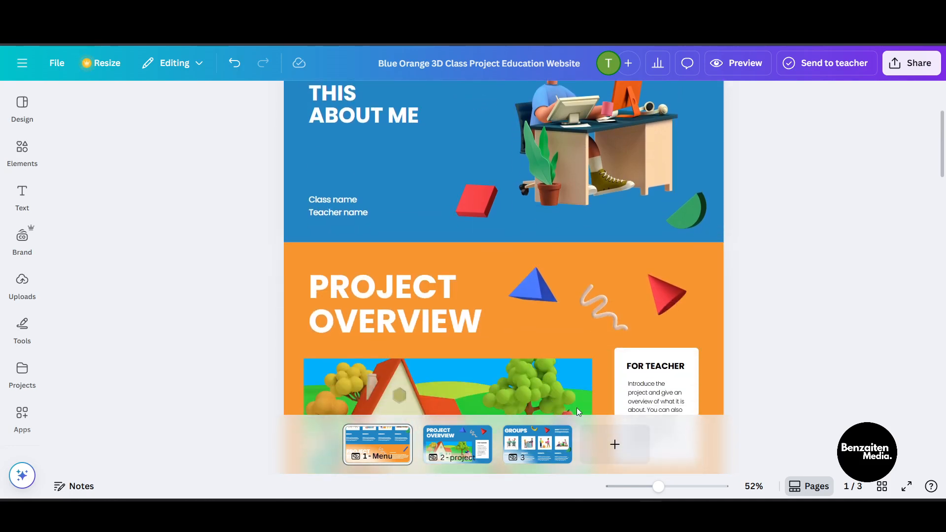
scroll(590, 231, up, 3)
scroll(593, 254, down, 15)
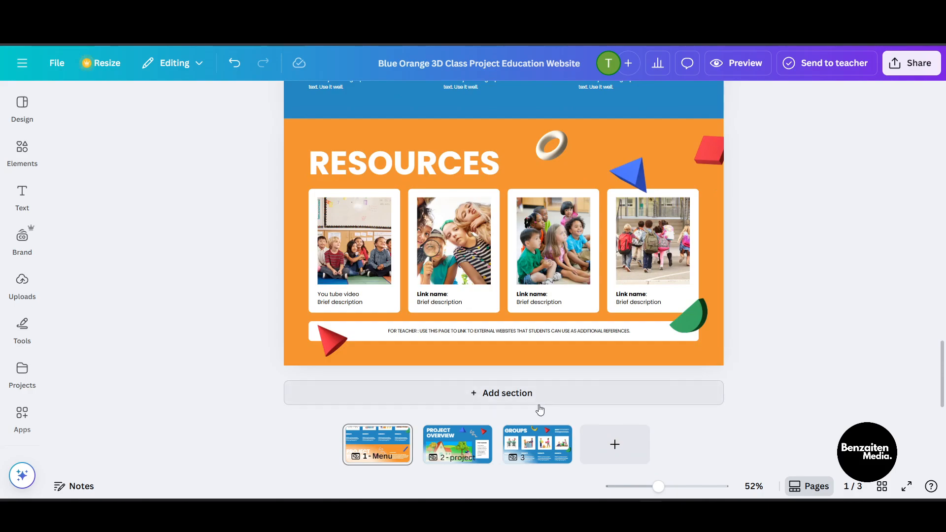
scroll(548, 342, up, 15)
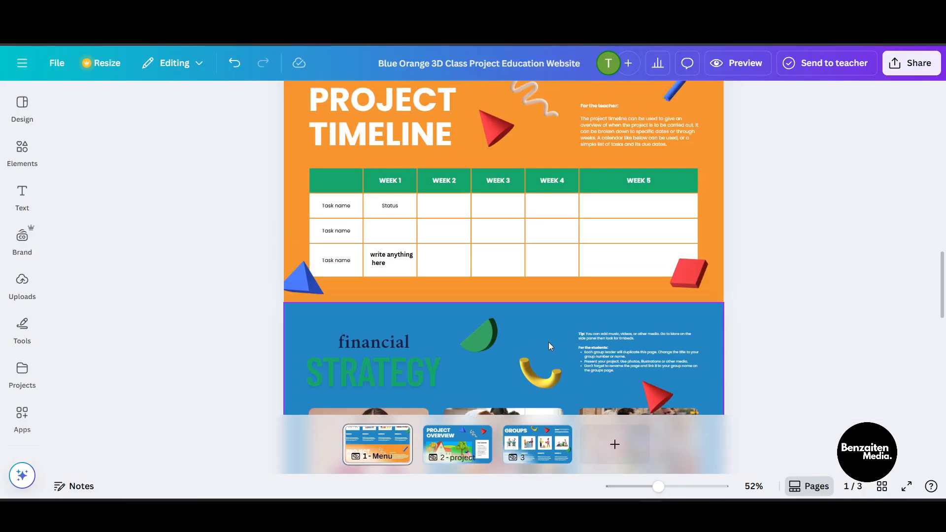
scroll(548, 340, up, 5)
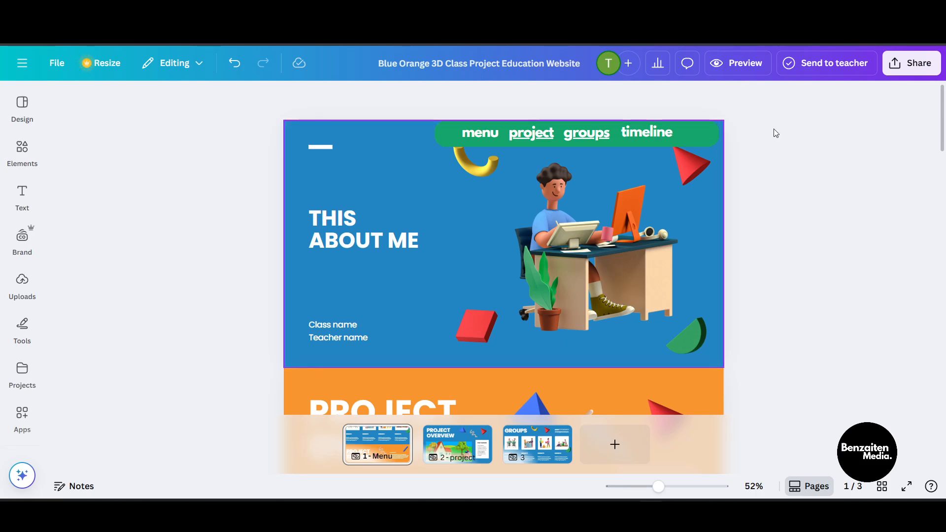
Step: Link the "timeline" menu label to Section 4 of page 1 - Menu
click(661, 129)
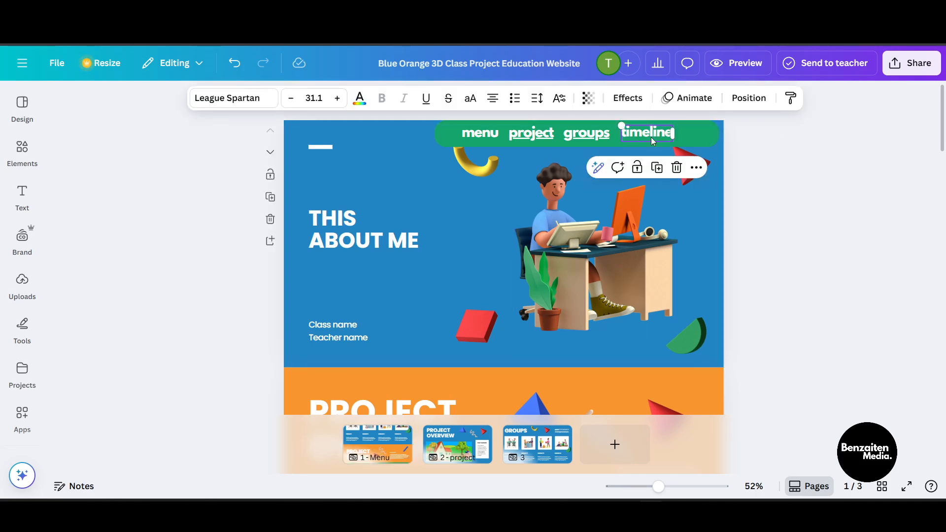
click(696, 168)
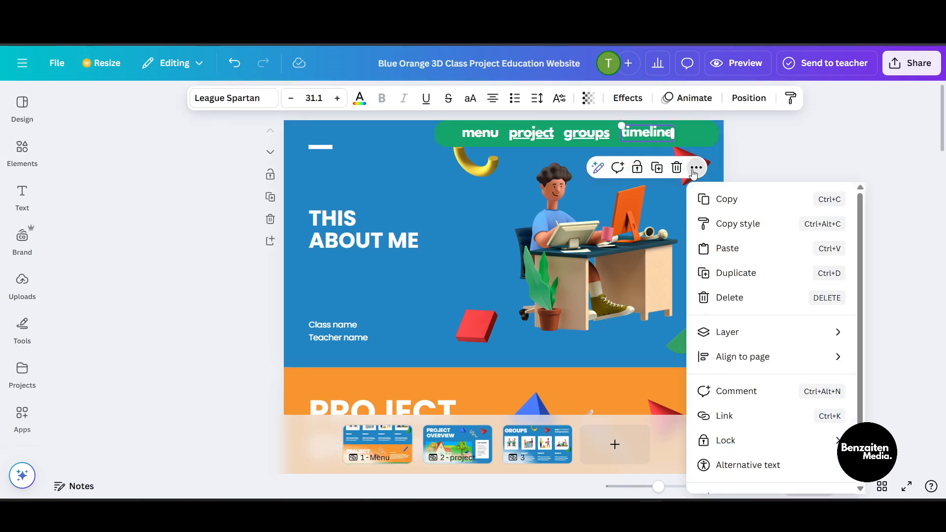
click(743, 417)
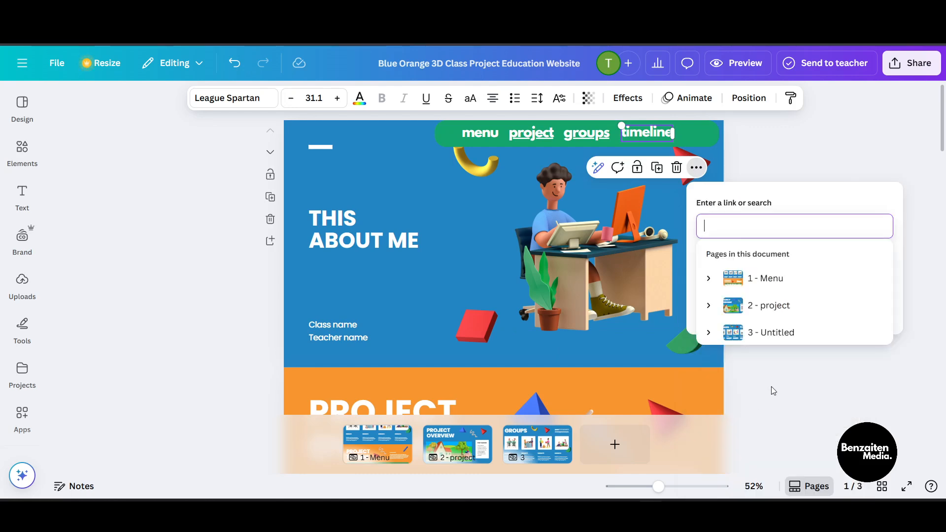
click(709, 342)
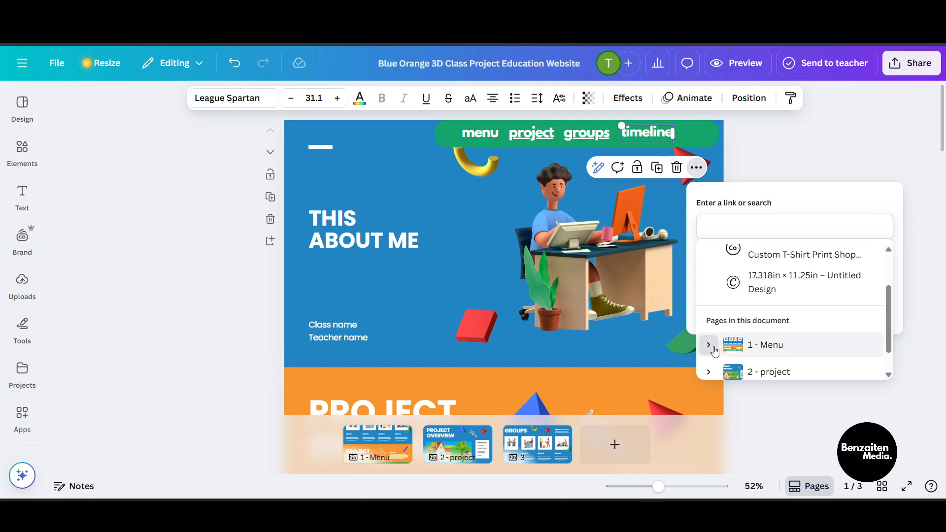
click(777, 330)
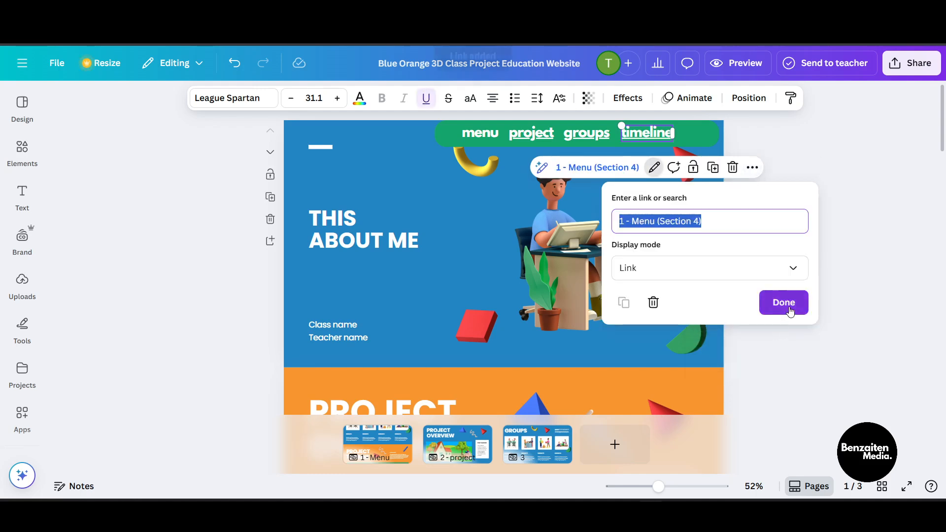
click(784, 308)
click(785, 313)
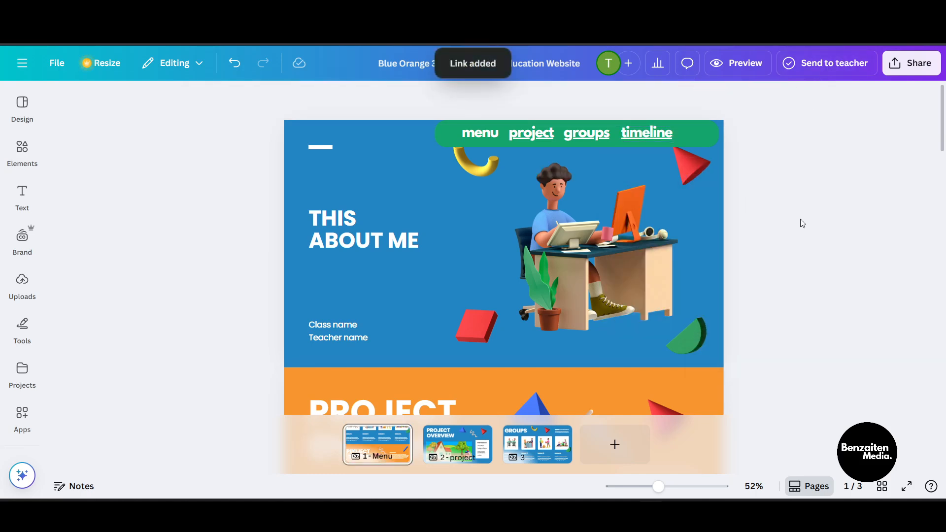
Step: Preview the website and test the menu links and navigation pages before closing the preview
click(739, 63)
scroll(655, 223, down, 3)
scroll(668, 241, up, 3)
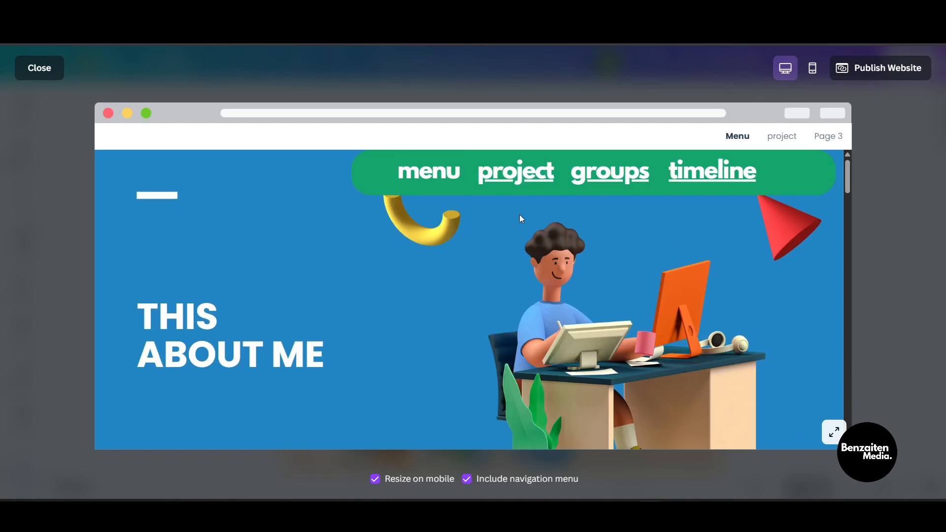
click(510, 173)
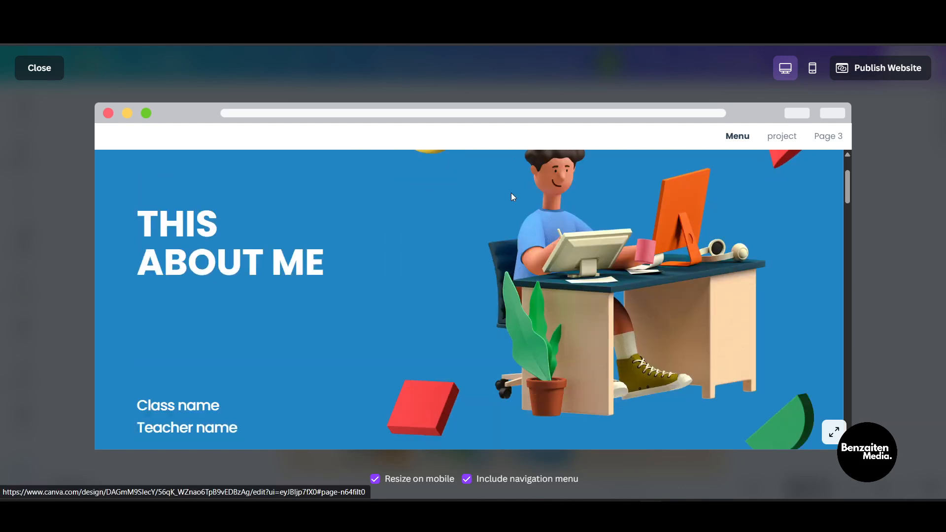
scroll(523, 276, down, 5)
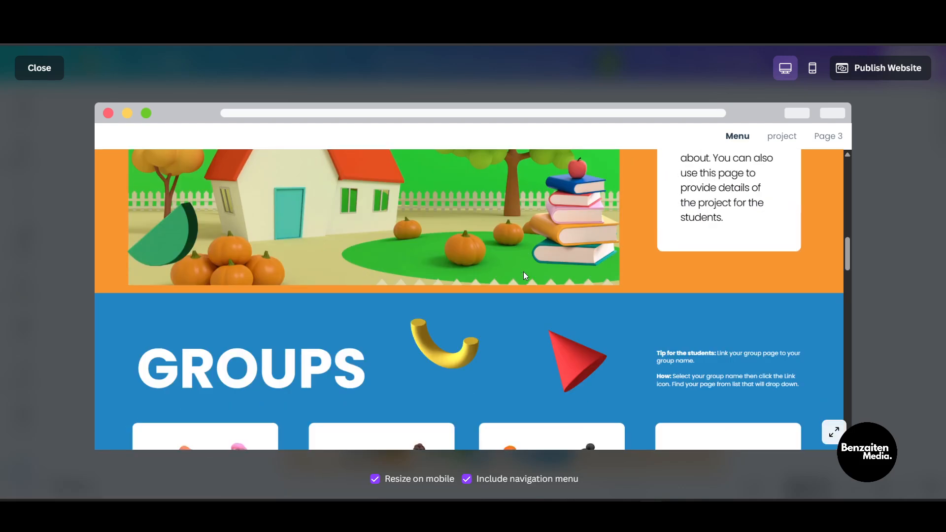
scroll(523, 271, up, 10)
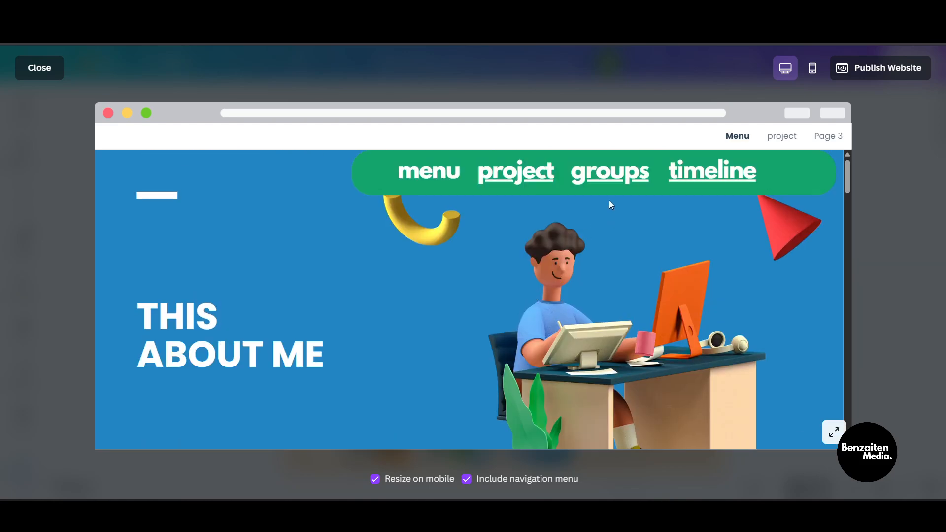
click(609, 172)
scroll(582, 314, down, 2)
scroll(584, 314, up, 2)
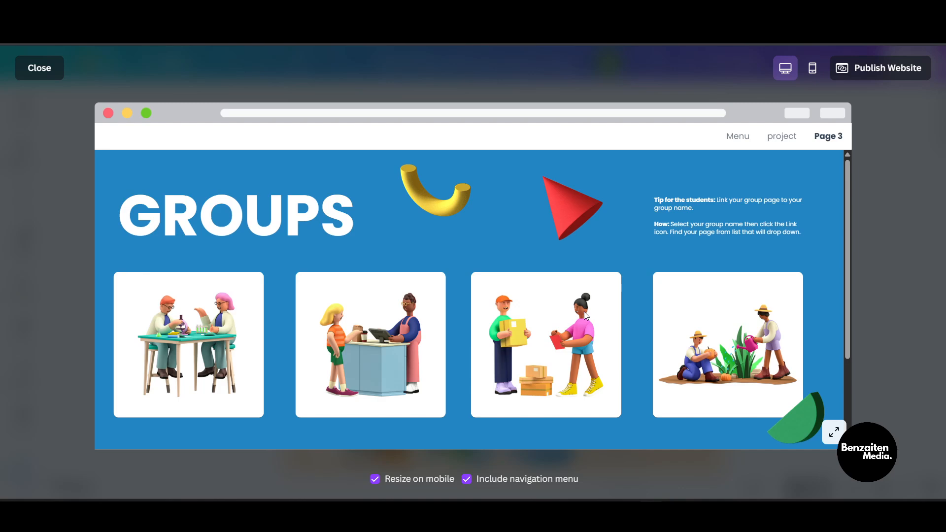
scroll(583, 312, down, 3)
click(783, 138)
click(737, 137)
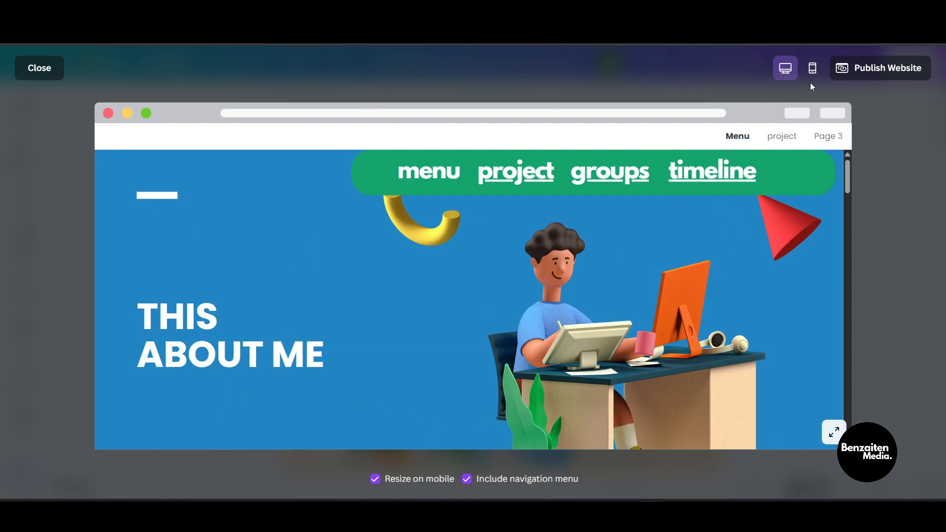
click(22, 72)
Step: Rename page 3 as GROUPS in the page notes title and return to page 1
scroll(542, 269, down, 3)
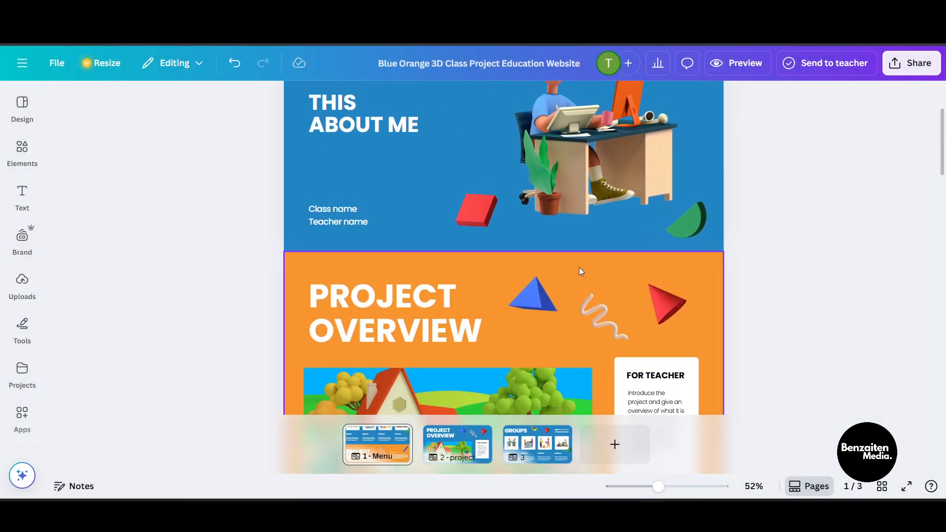
scroll(579, 267, up, 3)
click(583, 134)
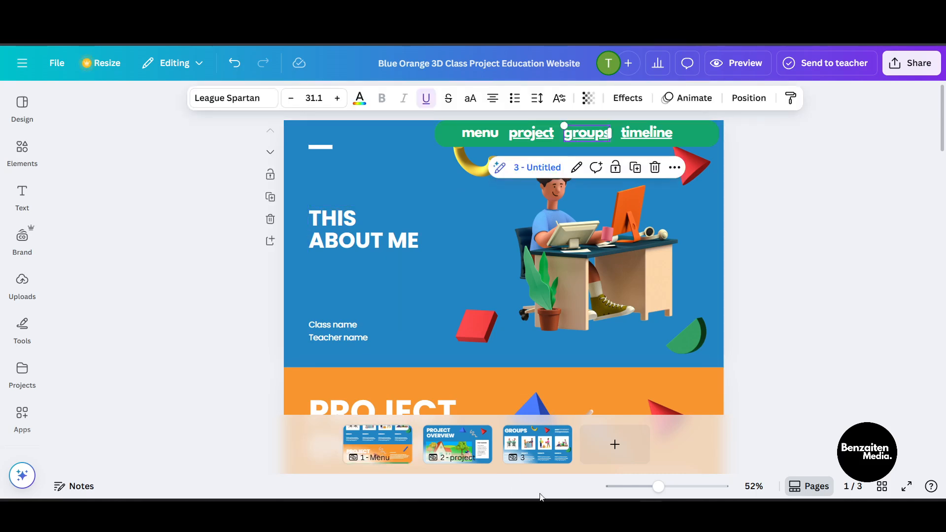
click(536, 444)
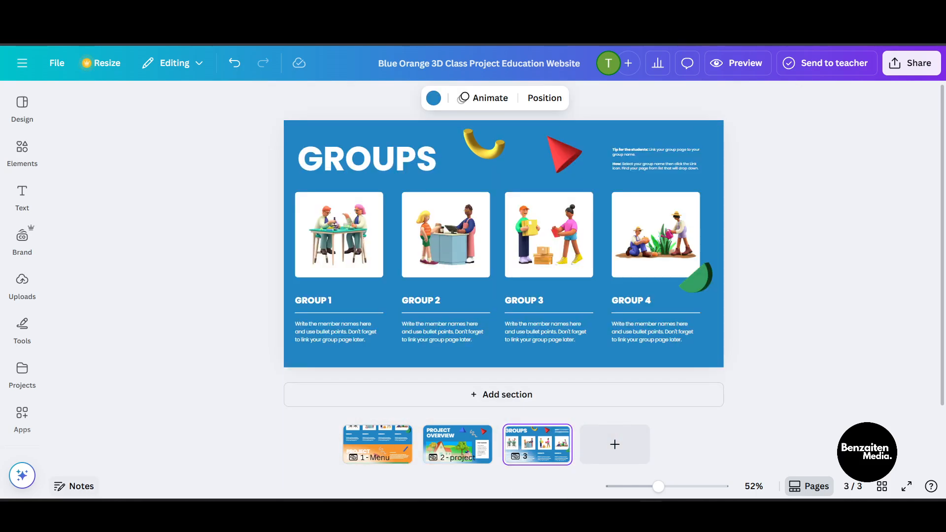
click(94, 487)
click(142, 112)
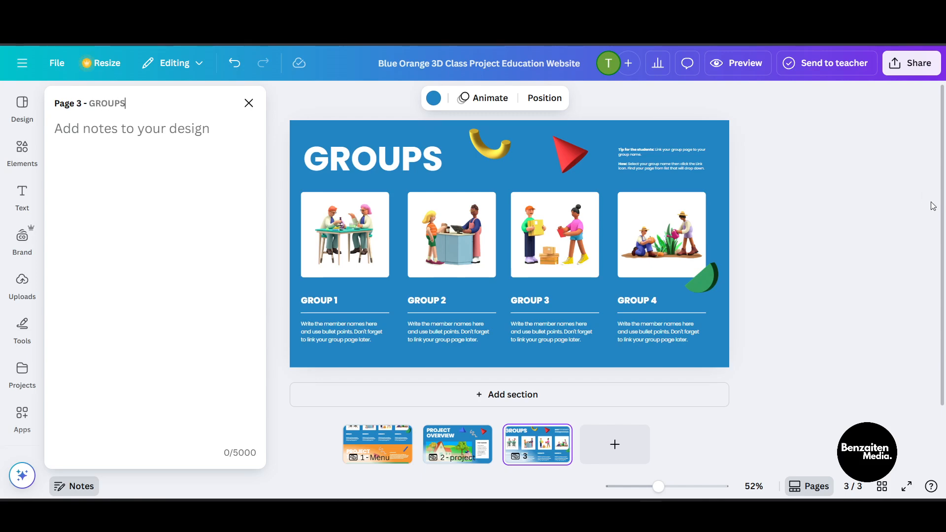
click(379, 455)
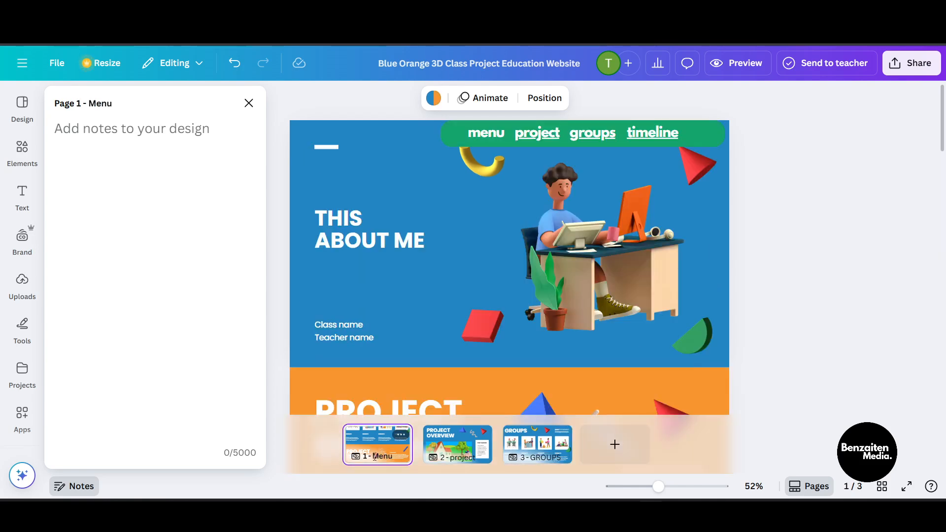
Step: Preview the website again and test the groups and project navigation links
click(744, 64)
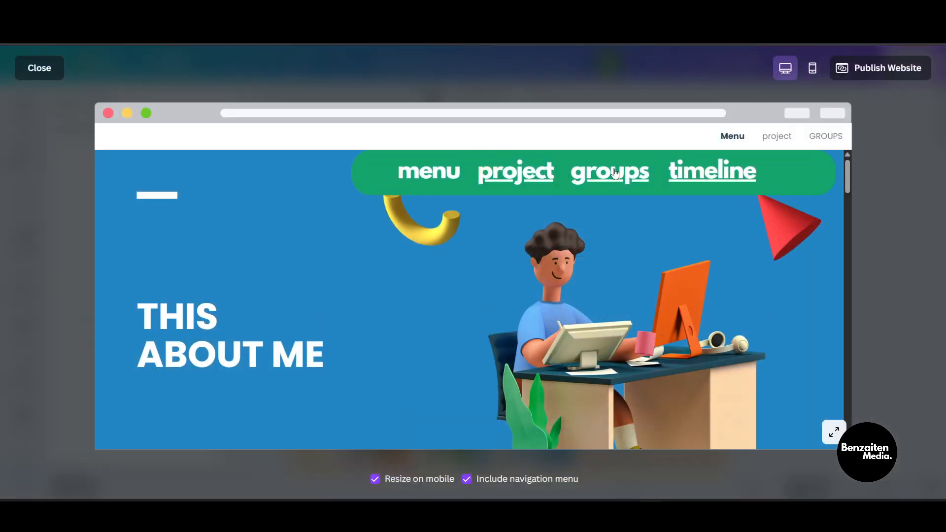
click(614, 173)
scroll(290, 275, down, 3)
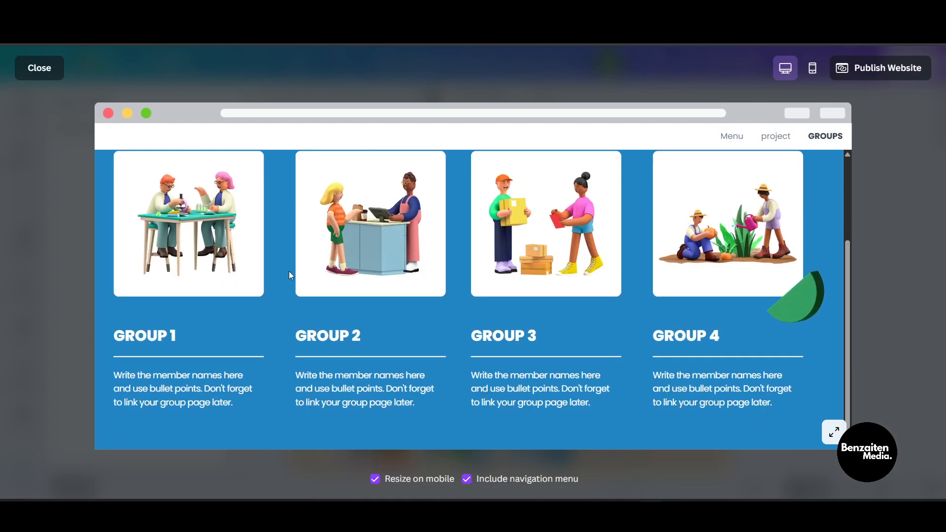
click(774, 137)
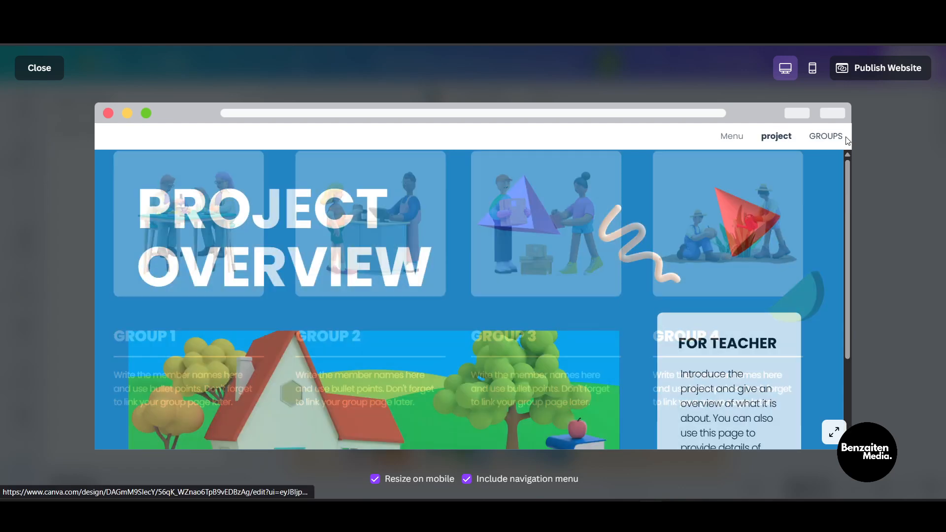
key(Escape)
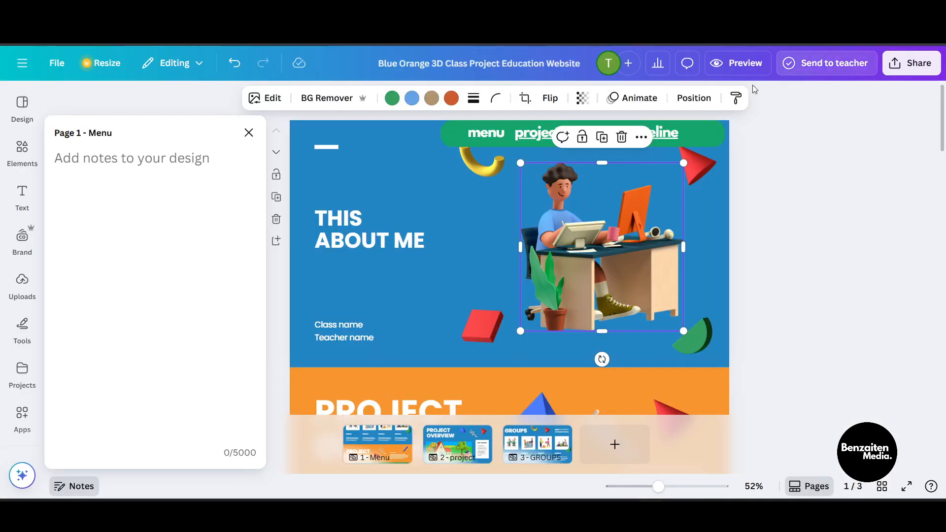
Step: Publish the website from the preview and open the live site
click(736, 63)
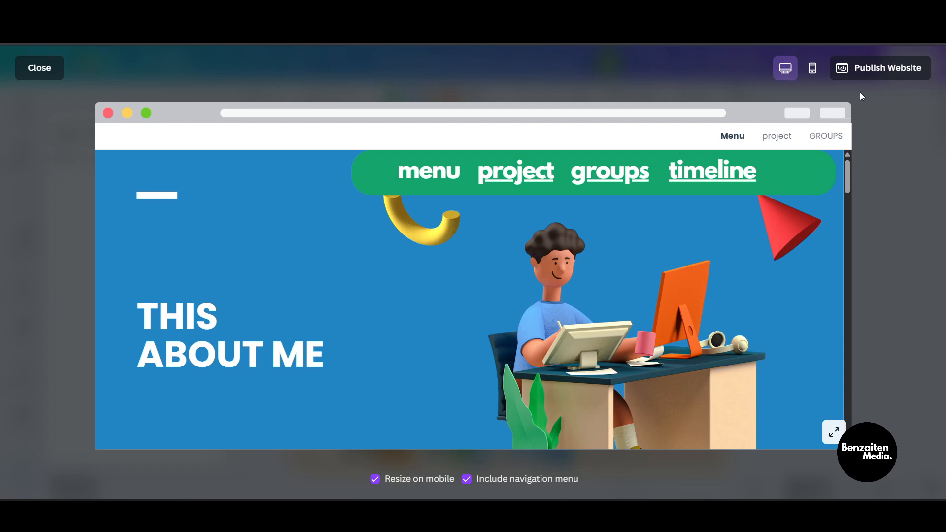
click(871, 69)
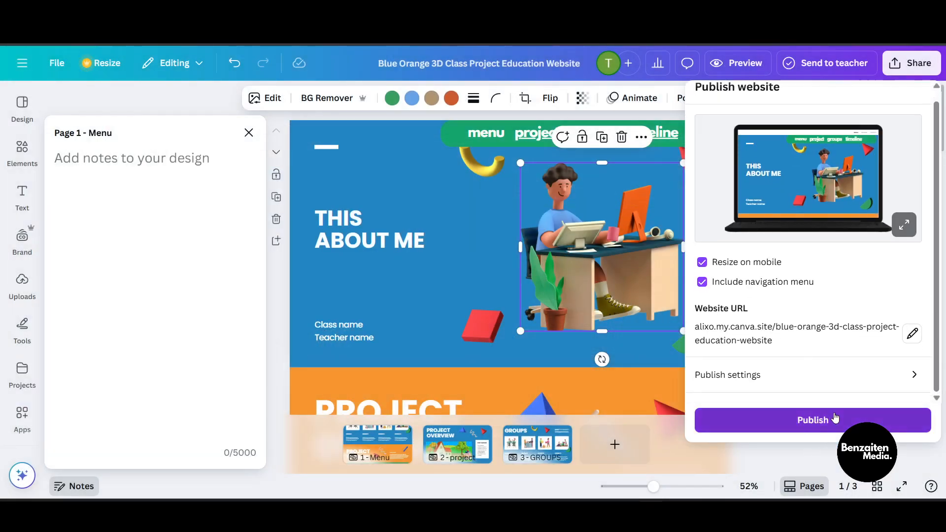
click(819, 418)
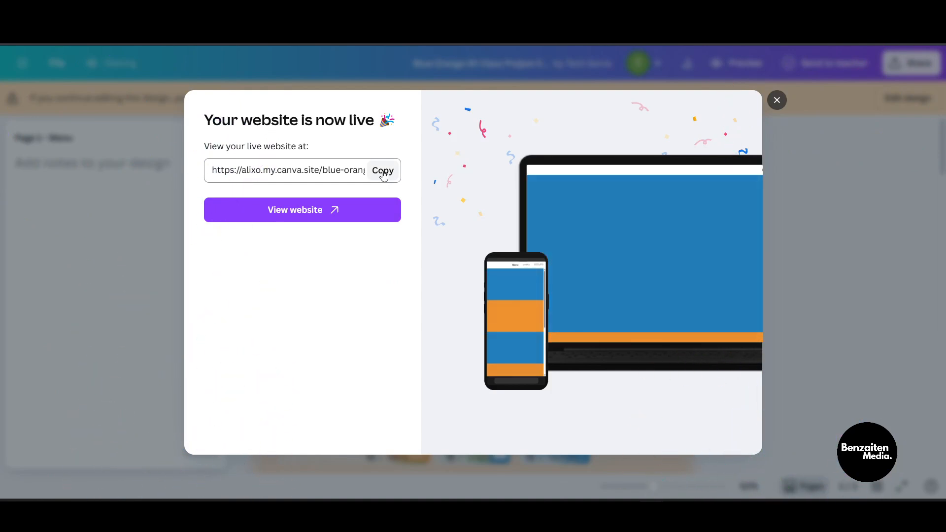
click(359, 215)
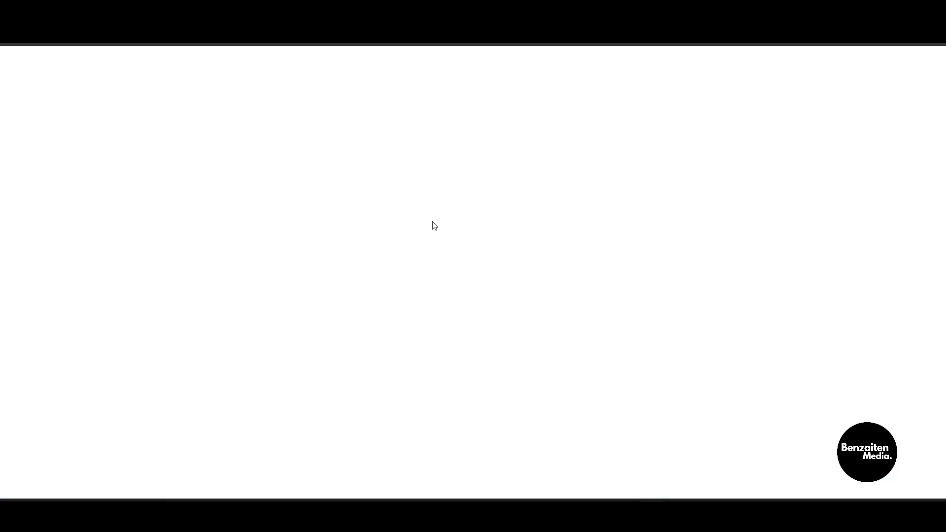